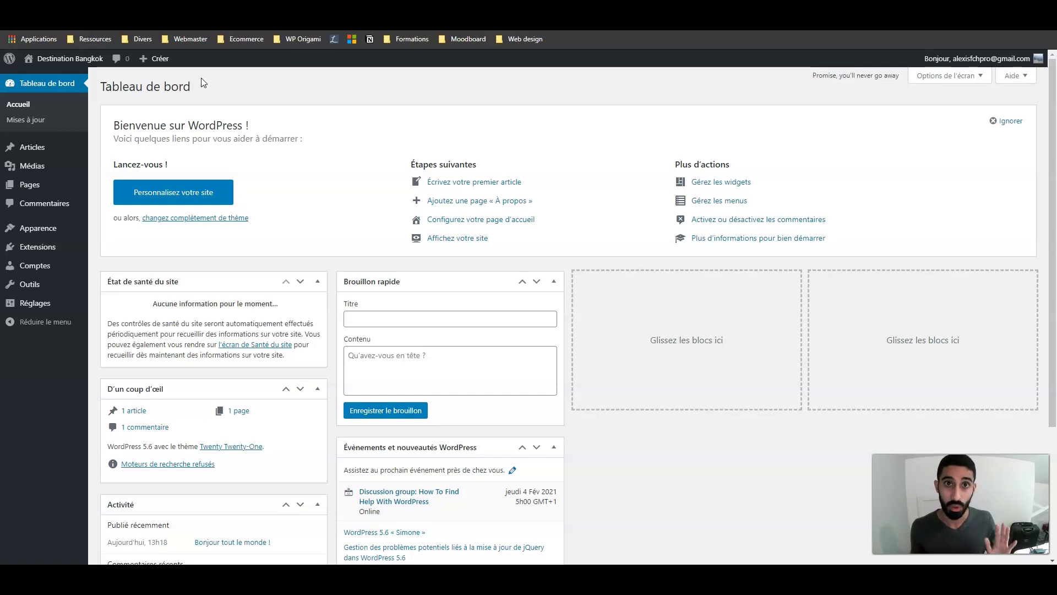
View the public Destination Bangkok site from the dashboard, look over its home page, and return to the dashboard.
{"action": "left_click", "coordinate": [69, 65]}
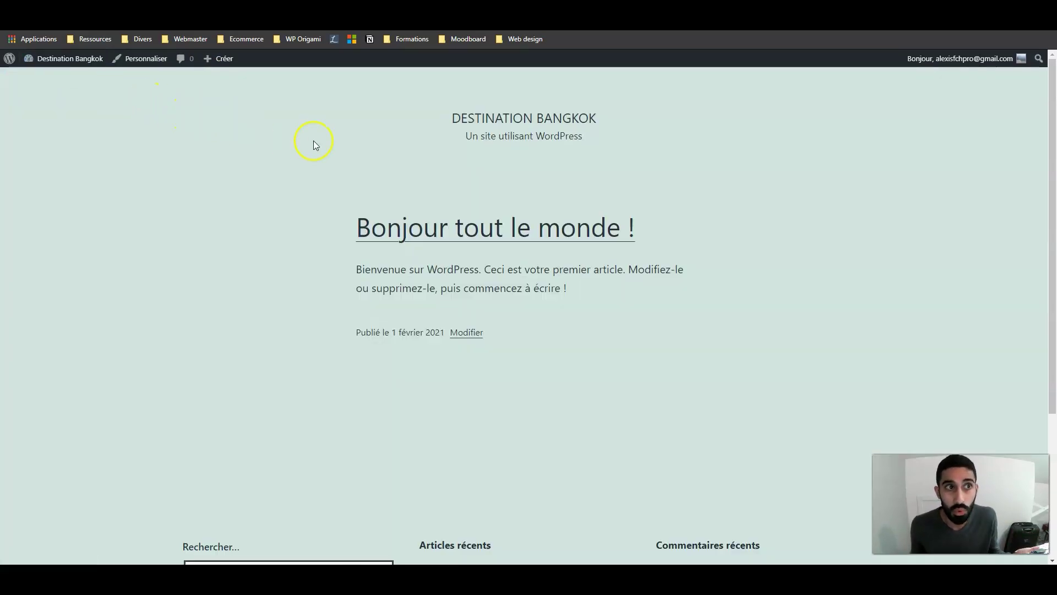
{"action": "scroll", "coordinate": [513, 158], "scroll_direction": "down", "scroll_amount": 1}
{"action": "scroll", "coordinate": [504, 159], "scroll_direction": "up", "scroll_amount": 1}
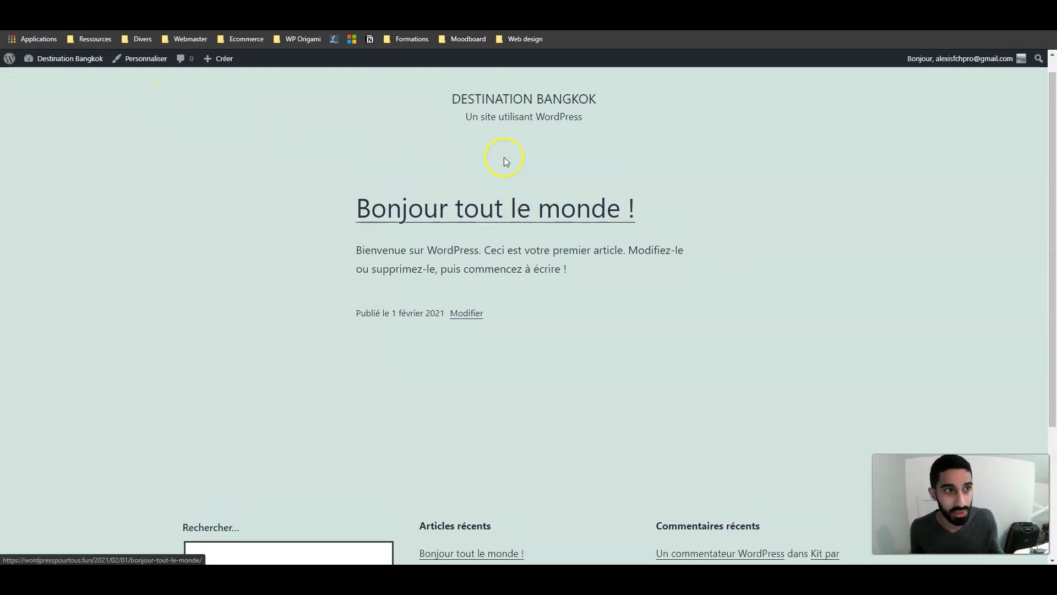
{"action": "scroll", "coordinate": [440, 139], "scroll_direction": "down", "scroll_amount": 2}
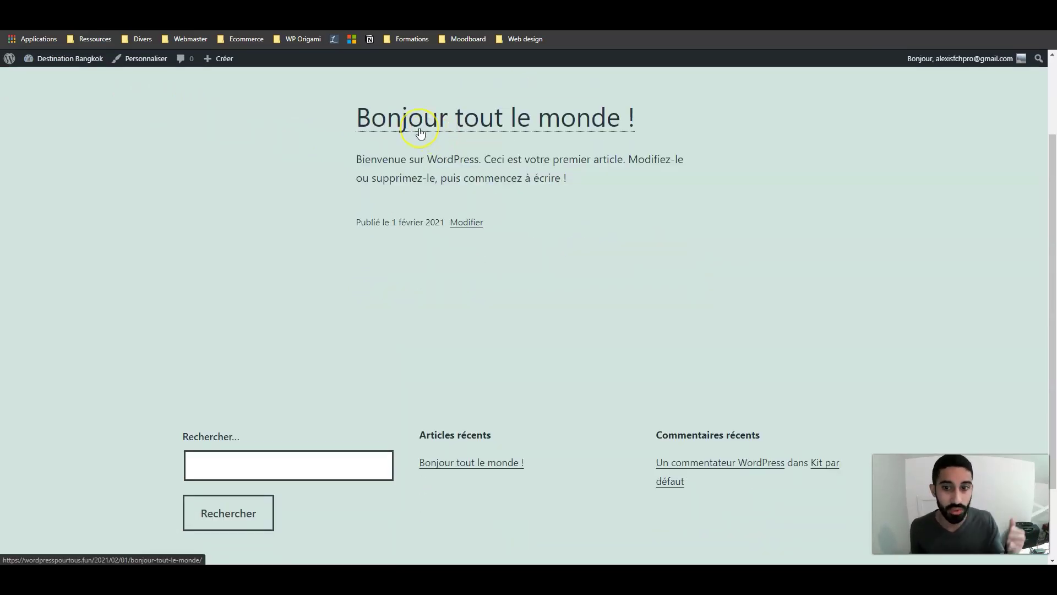
{"action": "scroll", "coordinate": [420, 133], "scroll_direction": "up", "scroll_amount": 2}
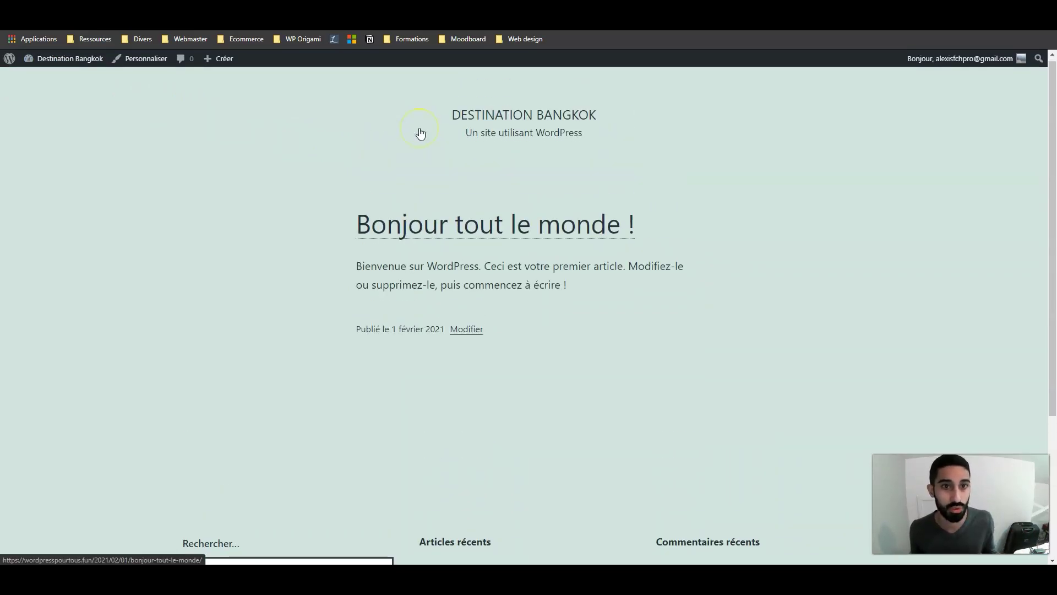
{"action": "left_click", "coordinate": [82, 59]}
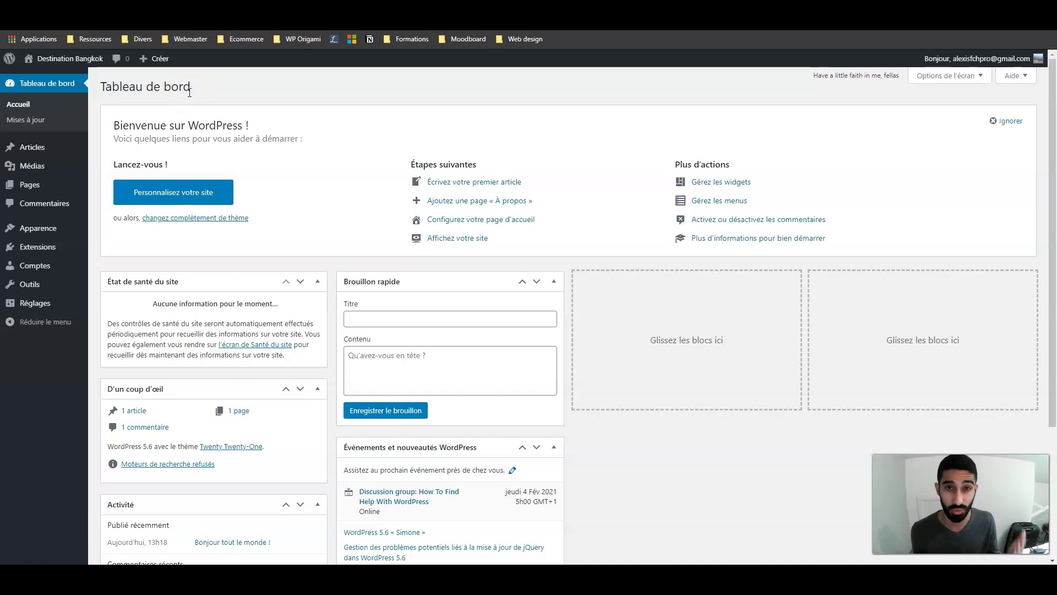
Visit the public site again, examine its home page down to the footer, and go back to the administration area.
{"action": "mouse_move", "coordinate": [80, 68]}
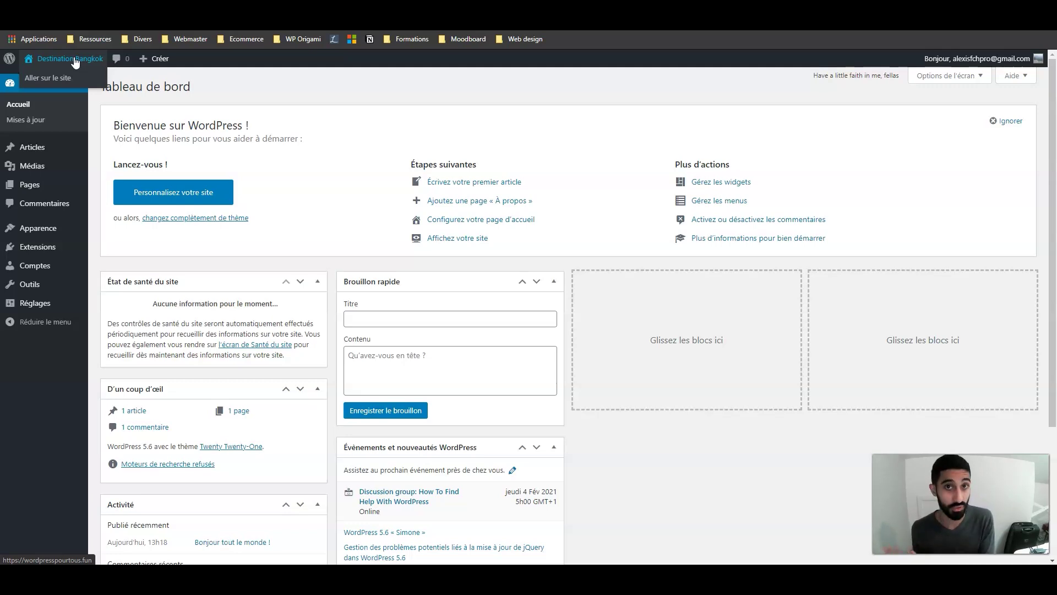
{"action": "left_click", "coordinate": [75, 59]}
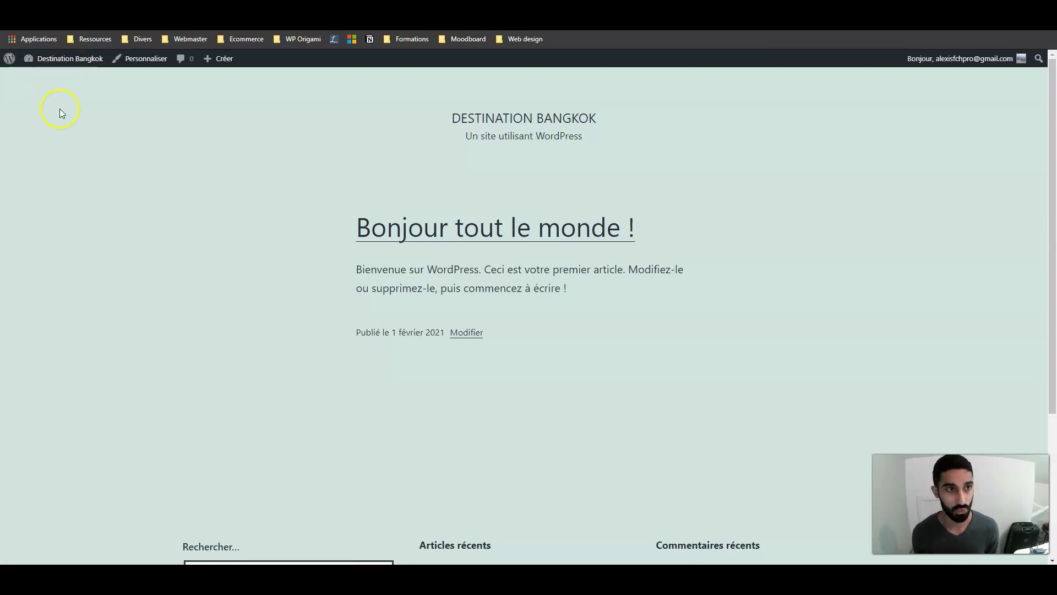
{"action": "scroll", "coordinate": [189, 196], "scroll_direction": "down", "scroll_amount": 4}
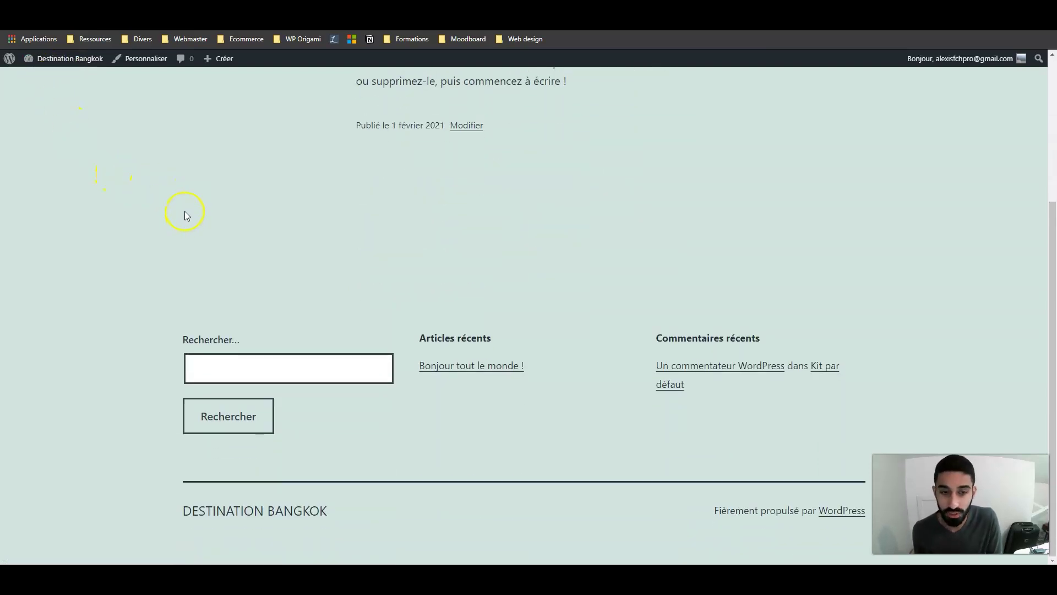
{"action": "scroll", "coordinate": [185, 214], "scroll_direction": "up", "scroll_amount": 4}
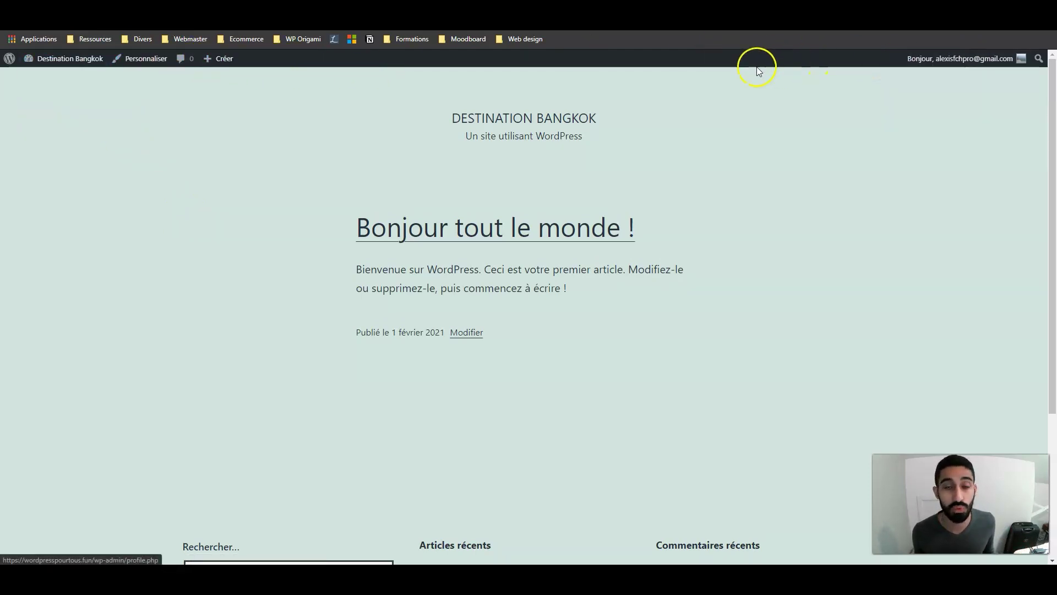
{"action": "mouse_move", "coordinate": [70, 61]}
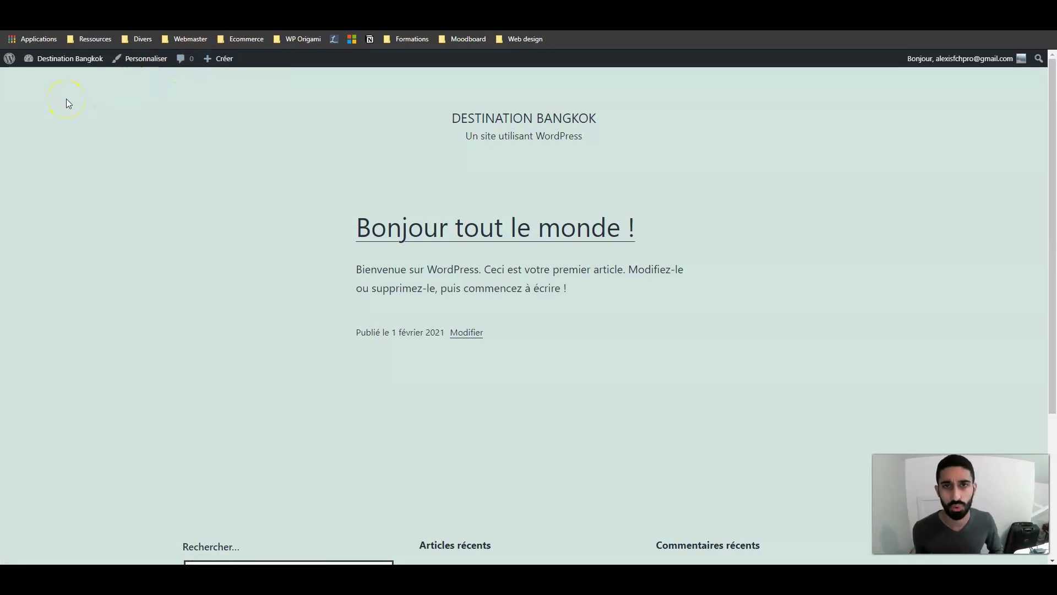
{"action": "scroll", "coordinate": [127, 132], "scroll_direction": "down", "scroll_amount": 4}
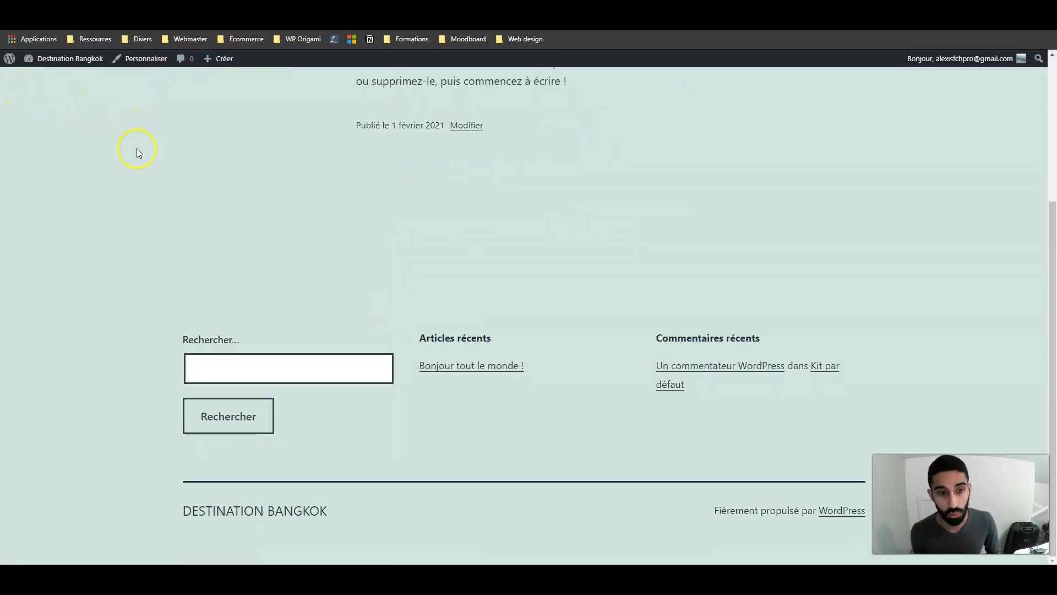
{"action": "scroll", "coordinate": [136, 147], "scroll_direction": "up", "scroll_amount": 4}
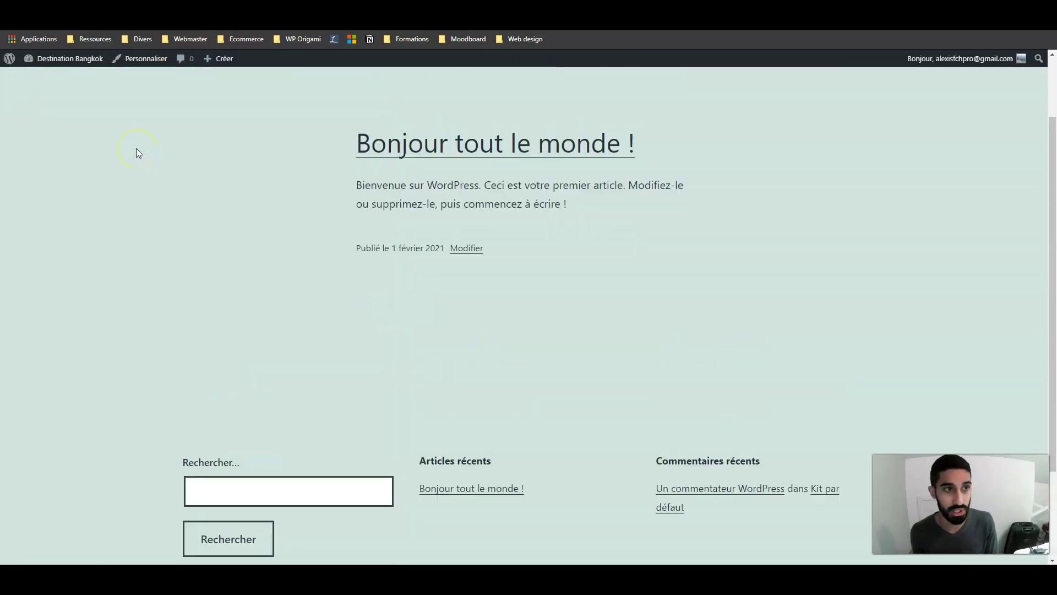
{"action": "left_click", "coordinate": [77, 59]}
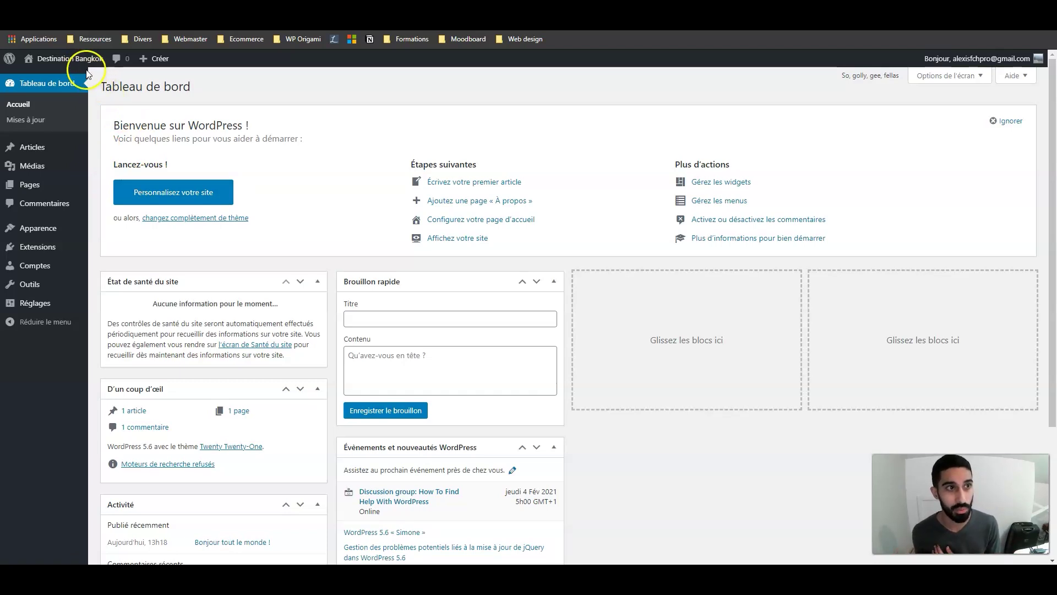
Open the dashboard's Accueil page and dismiss the "Bienvenue sur WordPress !" panel.
{"action": "left_click", "coordinate": [50, 89]}
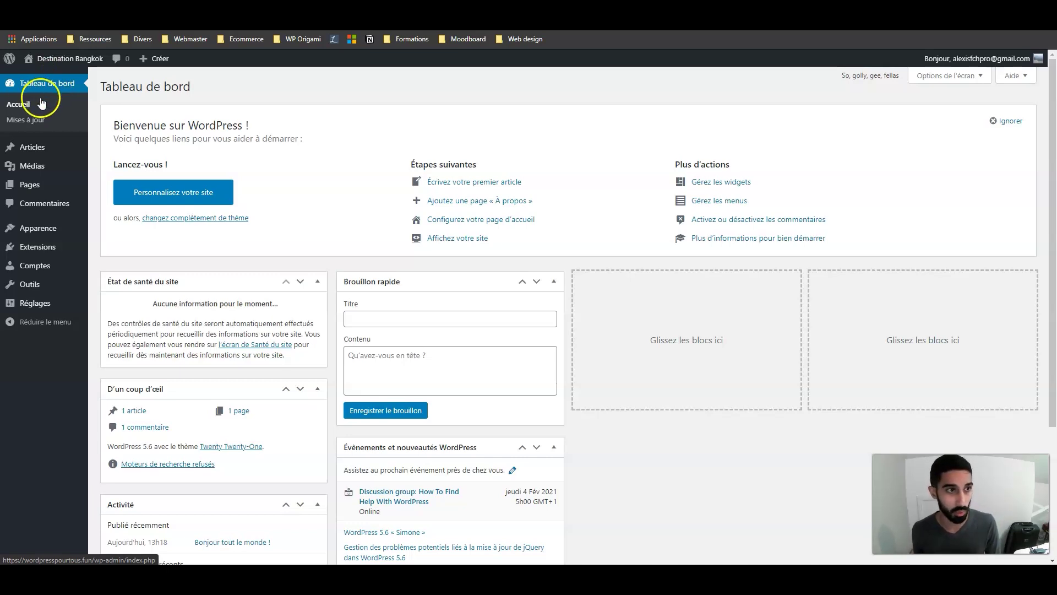
{"action": "left_click", "coordinate": [23, 109]}
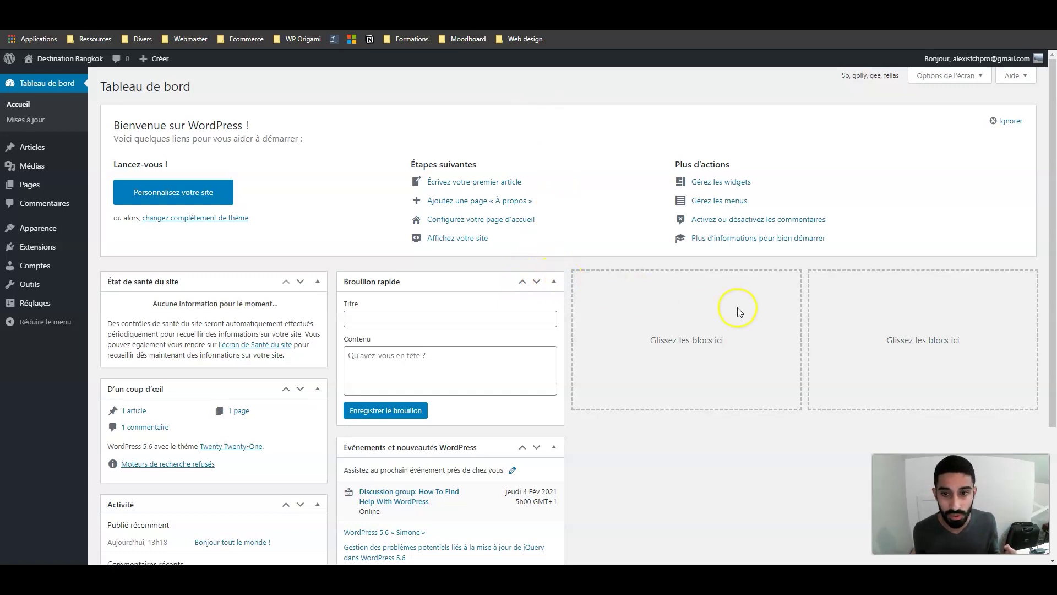
{"action": "scroll", "coordinate": [626, 283], "scroll_direction": "down", "scroll_amount": 2}
{"action": "scroll", "coordinate": [557, 276], "scroll_direction": "up", "scroll_amount": 2}
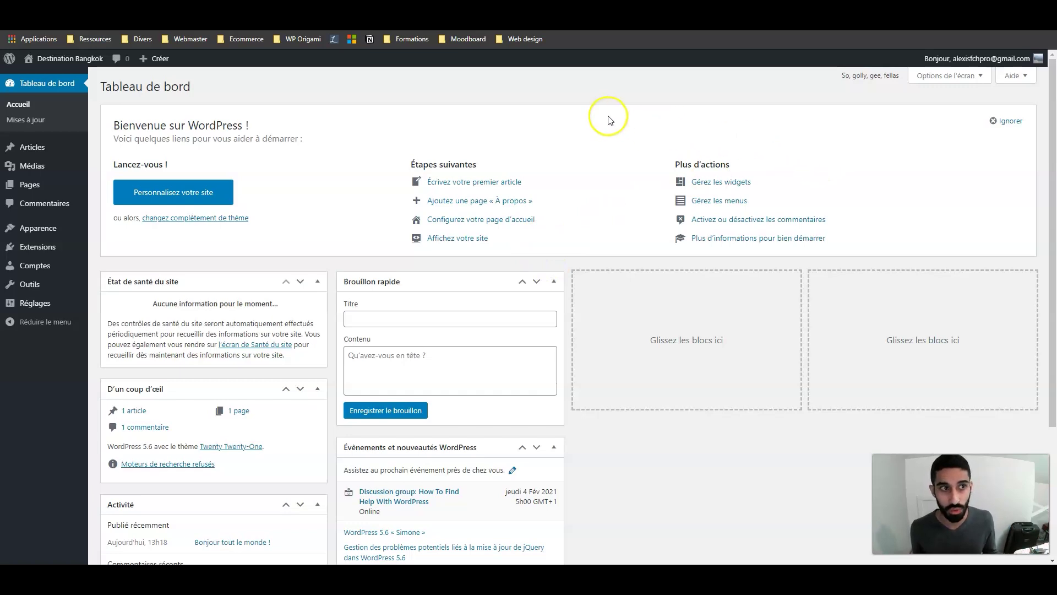
{"action": "left_click_drag", "start_coordinate": [131, 134], "coordinate": [201, 126]}
{"action": "left_click", "coordinate": [227, 127]}
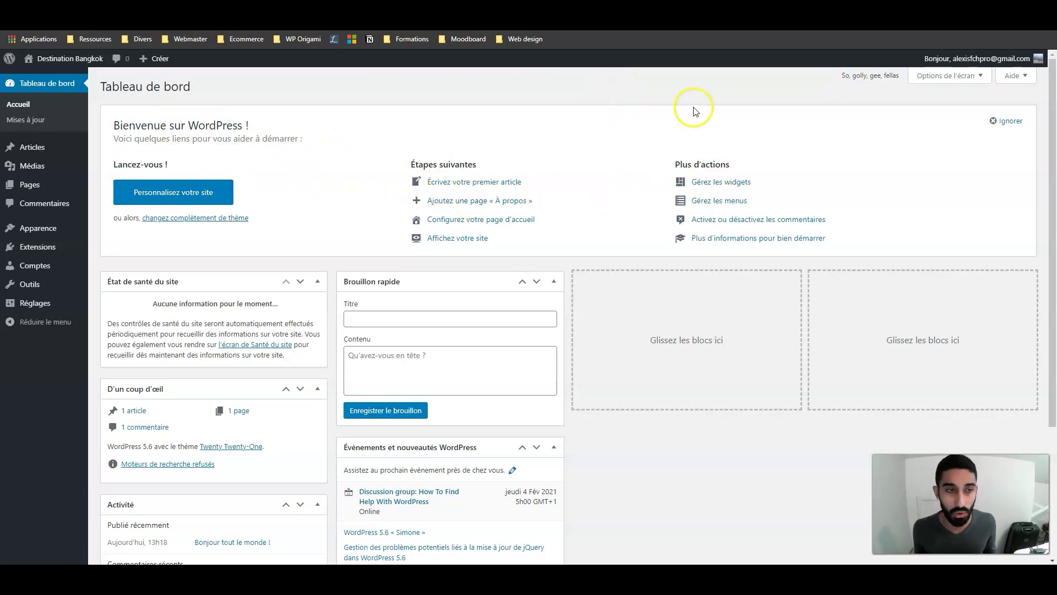
{"action": "left_click", "coordinate": [1004, 122]}
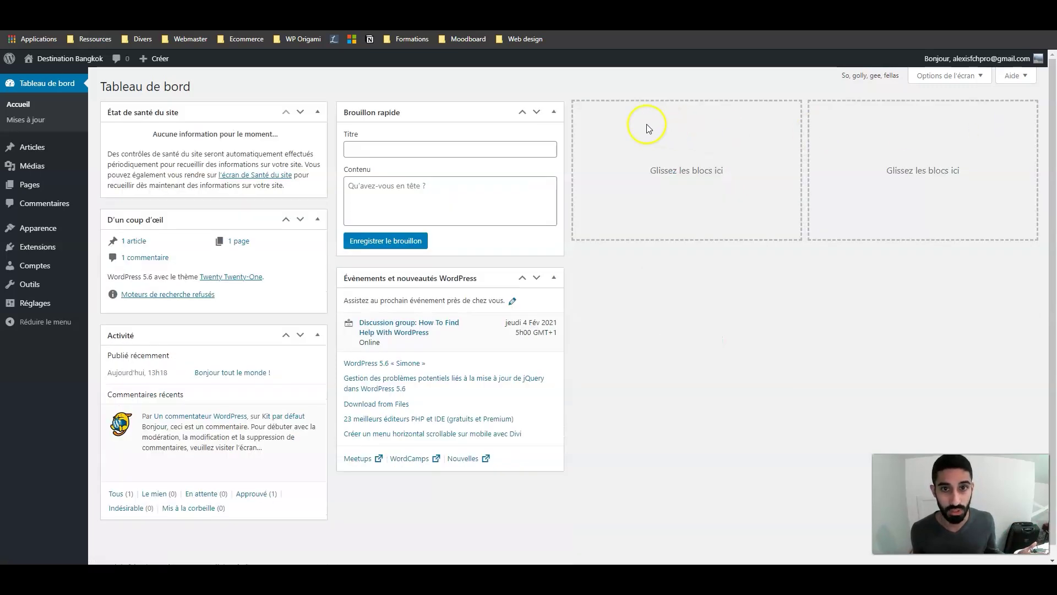
Move the Événements et nouveautés WordPress box into the third column and collapse all five dashboard boxes.
{"action": "left_click_drag", "start_coordinate": [460, 276], "coordinate": [716, 132]}
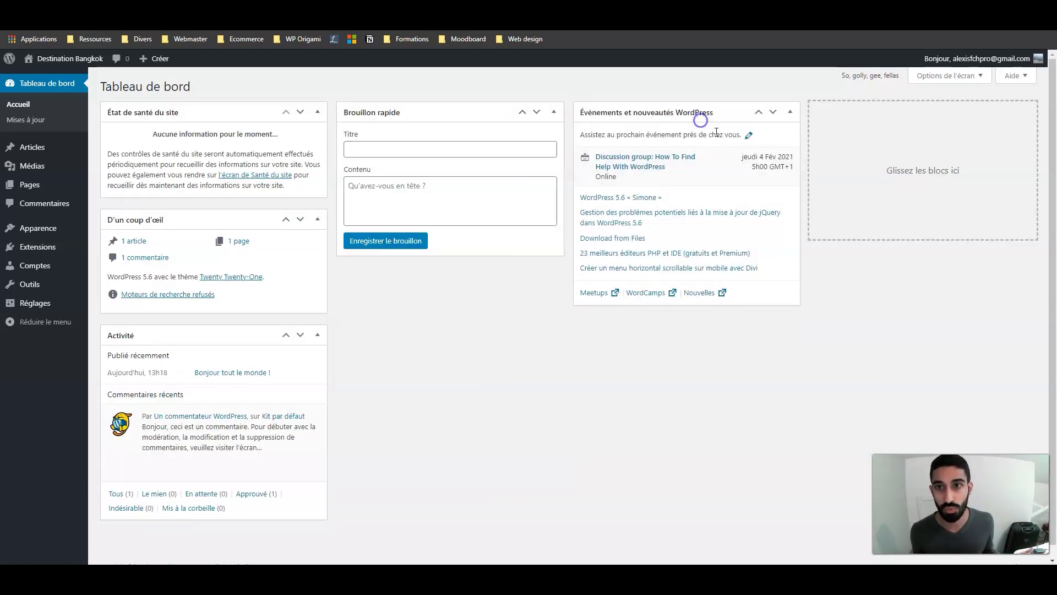
{"action": "left_click_drag", "start_coordinate": [497, 112], "coordinate": [444, 115]}
{"action": "left_click", "coordinate": [552, 111]}
{"action": "left_click", "coordinate": [790, 112]}
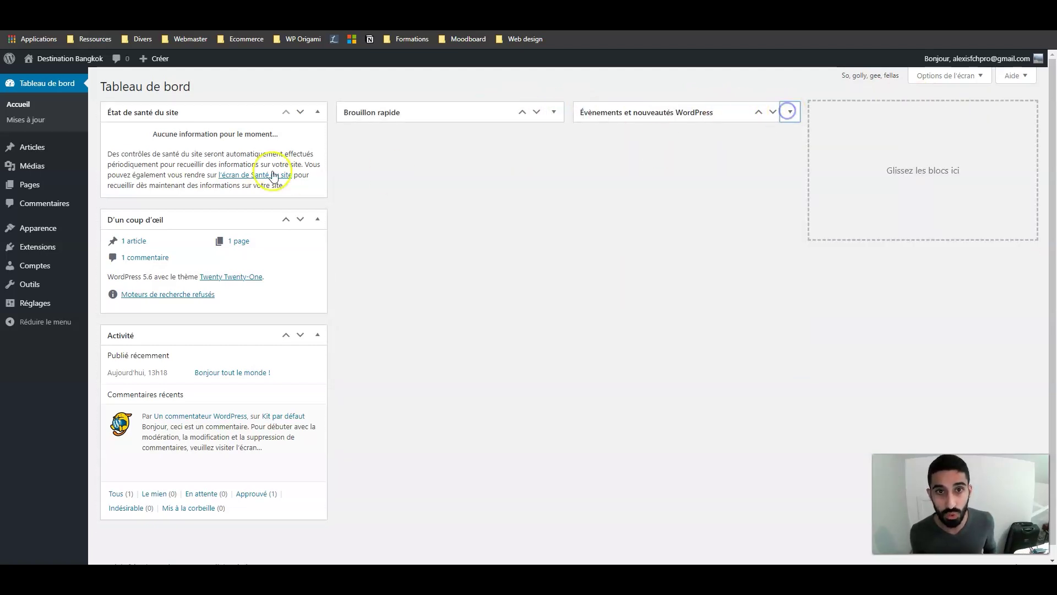
{"action": "left_click", "coordinate": [318, 112]}
{"action": "left_click", "coordinate": [319, 144]}
{"action": "left_click", "coordinate": [318, 177]}
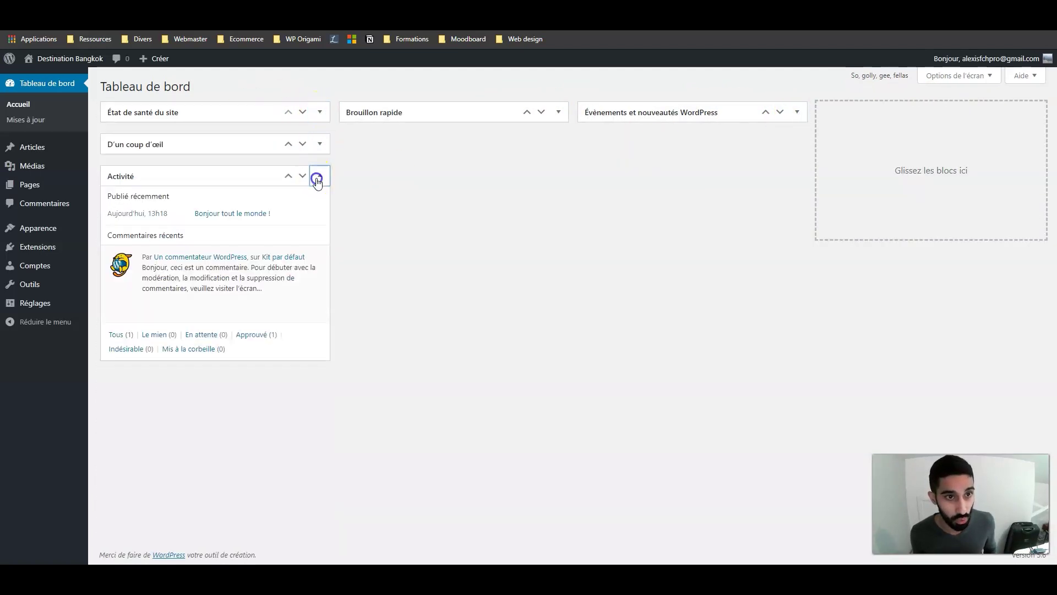
Move the Activité box to the top of the first column and expand it.
{"action": "left_click", "coordinate": [303, 144]}
{"action": "left_click", "coordinate": [288, 144]}
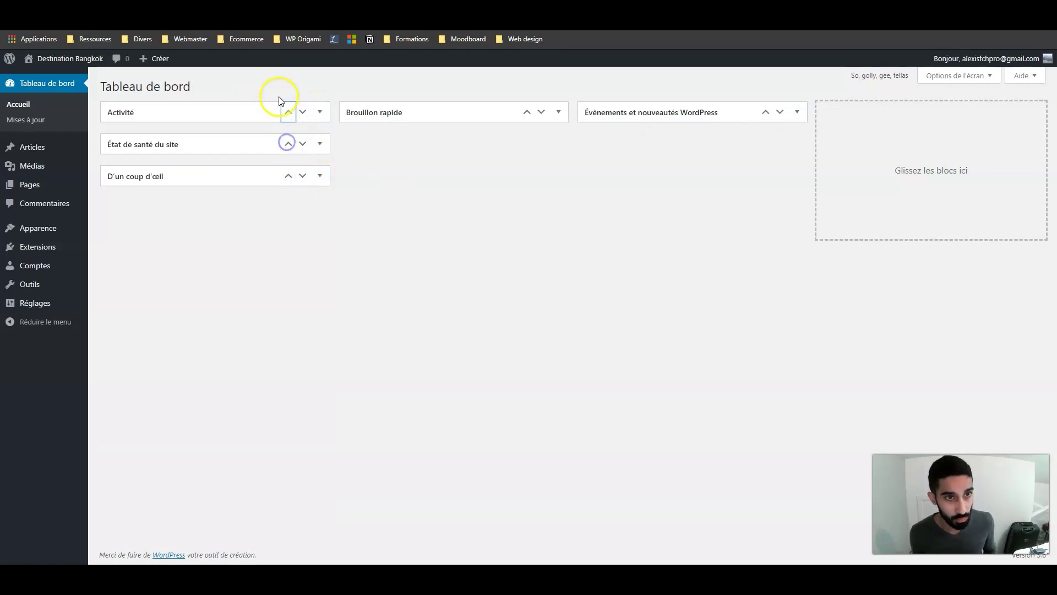
{"action": "left_click", "coordinate": [320, 111]}
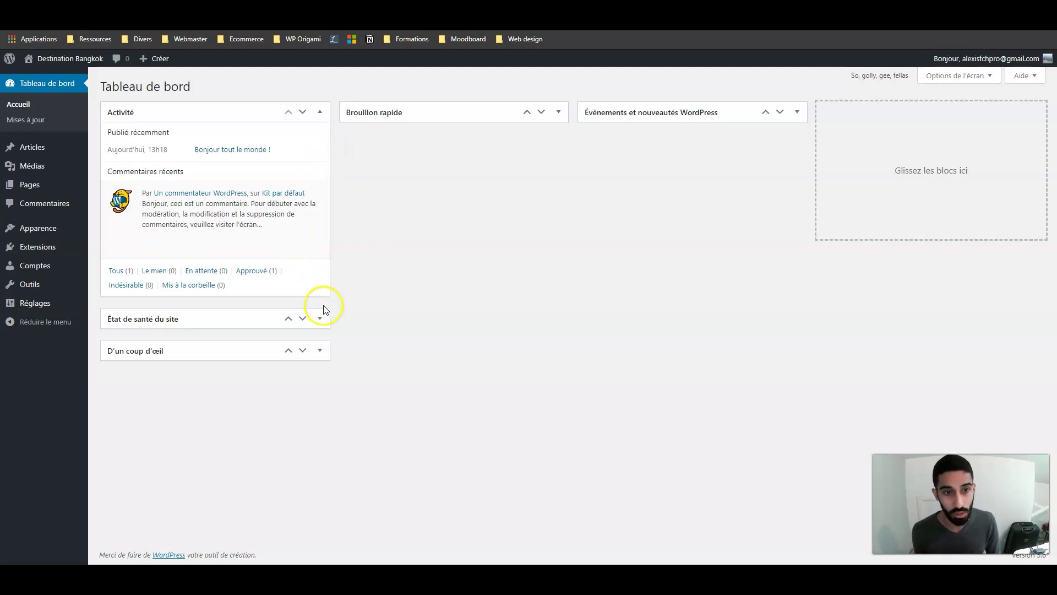
Expand the État de santé du site box and move it above Activité in the first column.
{"action": "left_click", "coordinate": [320, 323]}
{"action": "left_click_drag", "start_coordinate": [215, 316], "coordinate": [191, 116]}
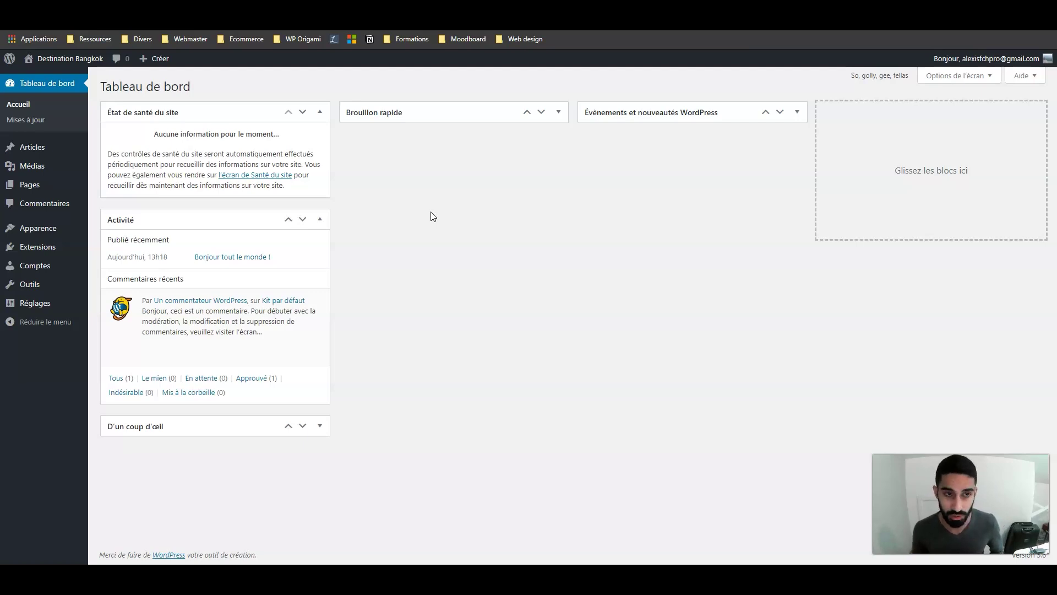
{"action": "left_click", "coordinate": [402, 206]}
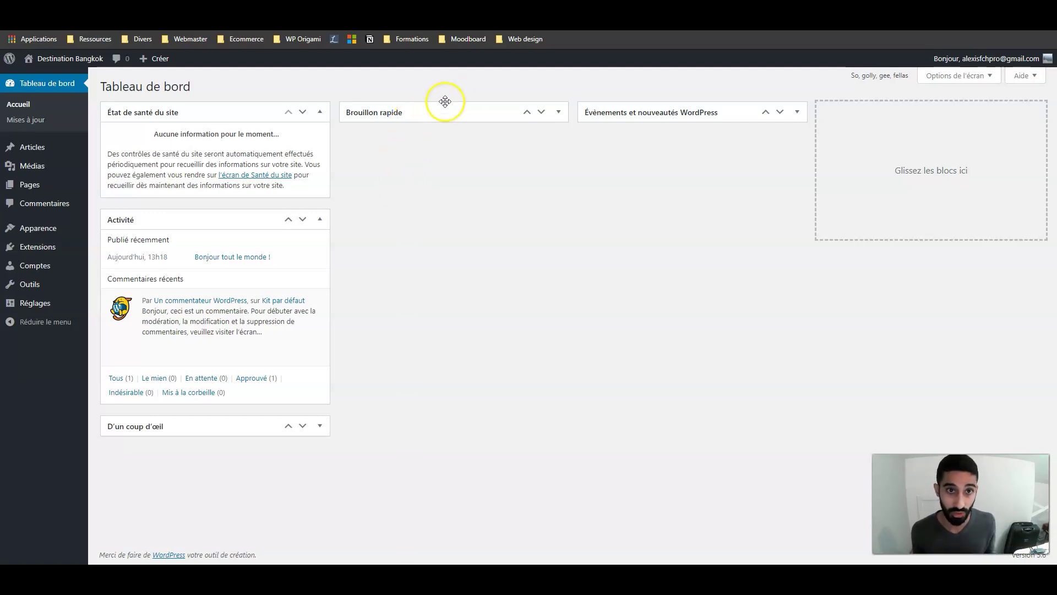
View the dashboard's available screen elements and its help information, closing each one again.
{"action": "left_click", "coordinate": [980, 79]}
{"action": "left_click", "coordinate": [970, 140]}
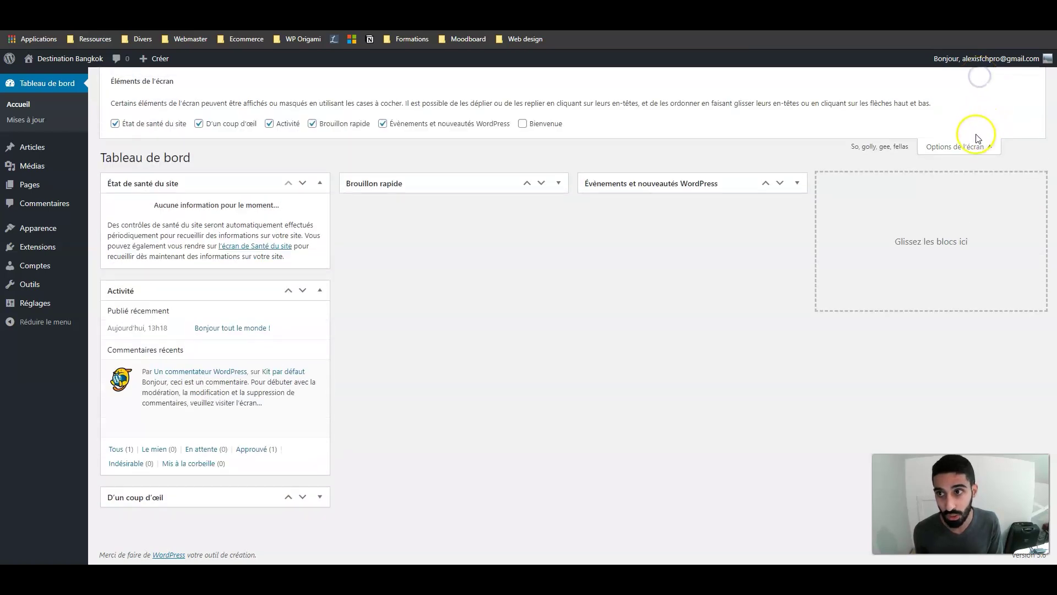
{"action": "left_click", "coordinate": [1016, 82]}
{"action": "left_click", "coordinate": [1016, 82]}
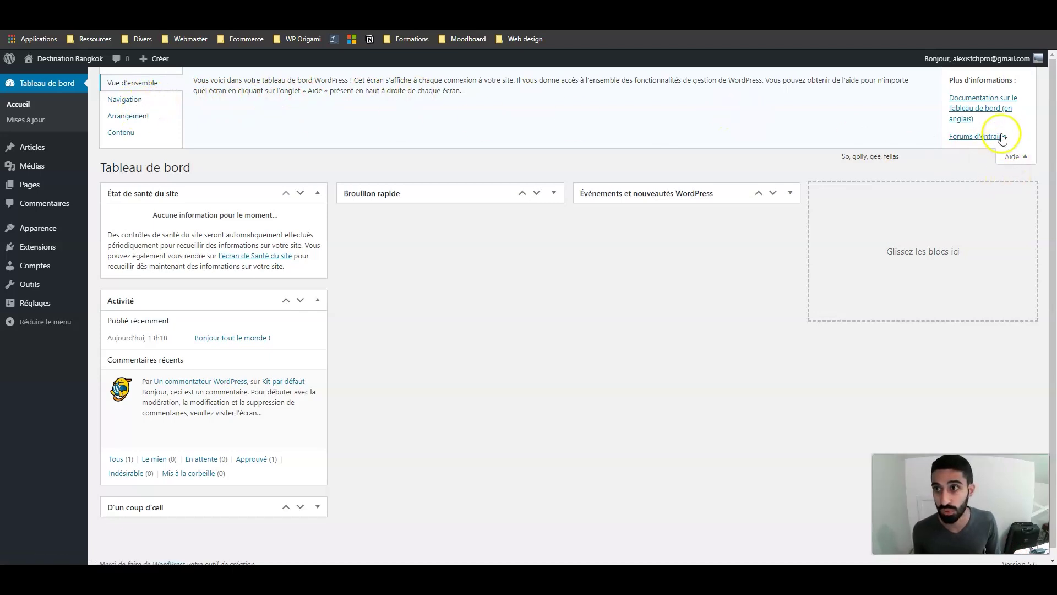
{"action": "left_click", "coordinate": [1015, 156]}
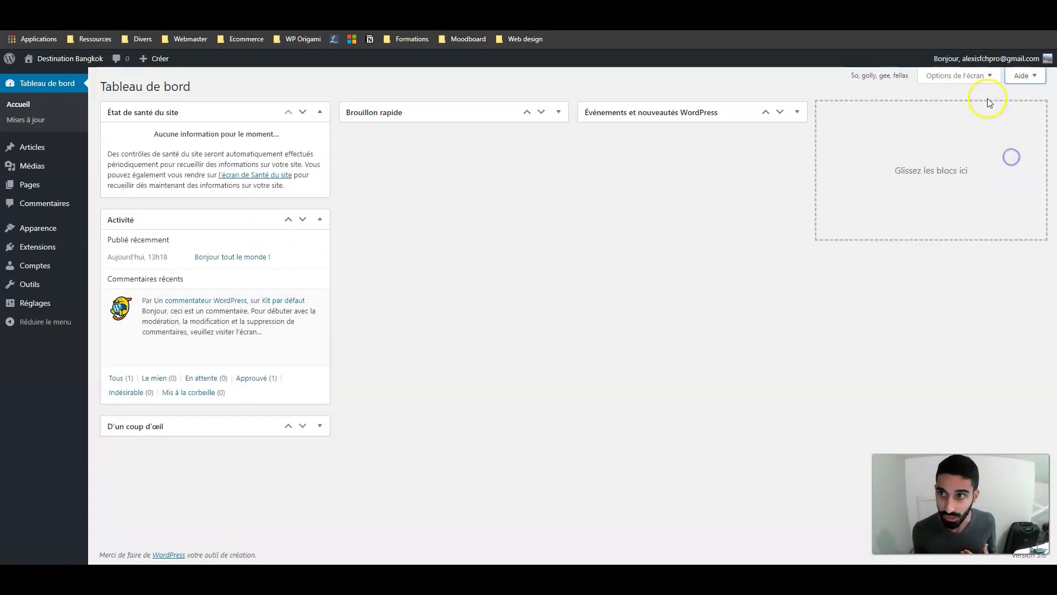
Hide the Événements et nouveautés WordPress, Brouillon rapide, Activité and D'un coup d'œil boxes, and move État de santé du site to the second column.
{"action": "left_click", "coordinate": [982, 79]}
{"action": "left_click", "coordinate": [528, 290]}
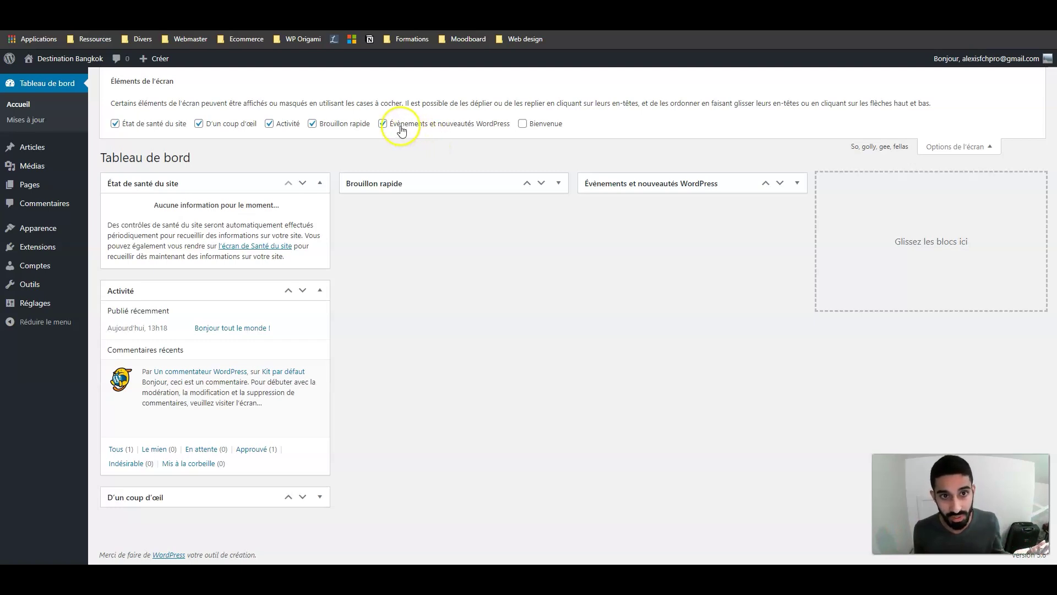
{"action": "left_click", "coordinate": [384, 124]}
{"action": "left_click", "coordinate": [359, 127]}
{"action": "left_click", "coordinate": [288, 124]}
{"action": "left_click", "coordinate": [235, 123]}
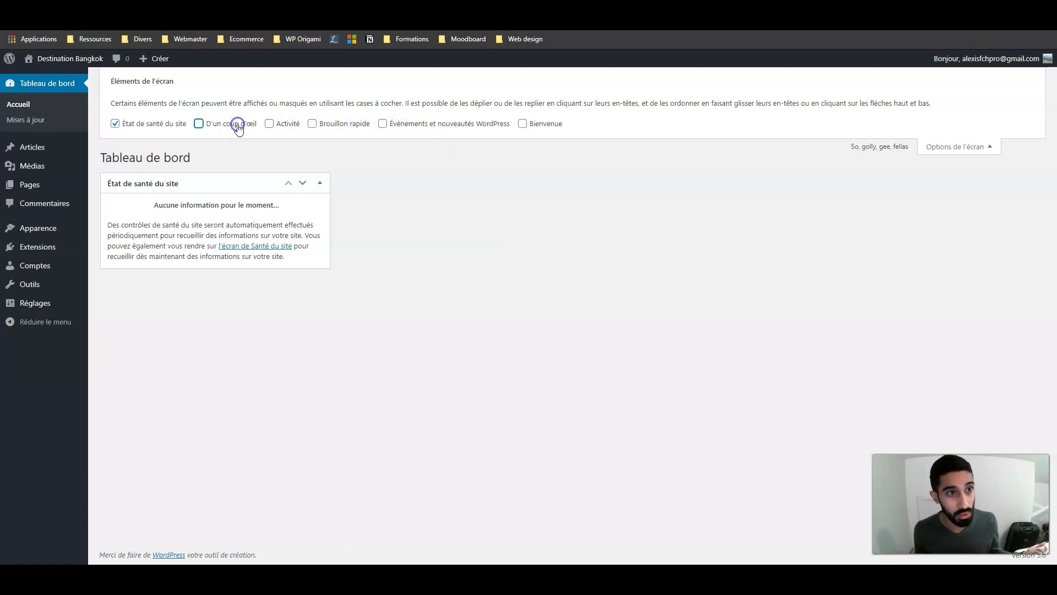
{"action": "left_click", "coordinate": [968, 146]}
{"action": "left_click_drag", "start_coordinate": [218, 115], "coordinate": [471, 123]}
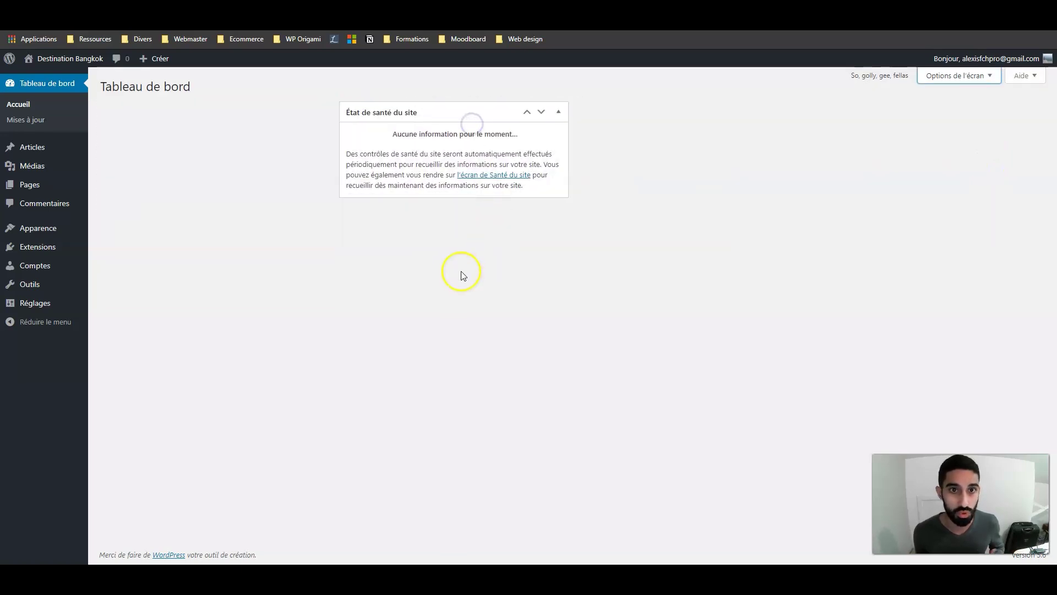
{"action": "left_click", "coordinate": [448, 231]}
Open the Mises à jour page and examine the installed WordPress version and update information.
{"action": "left_click", "coordinate": [33, 118]}
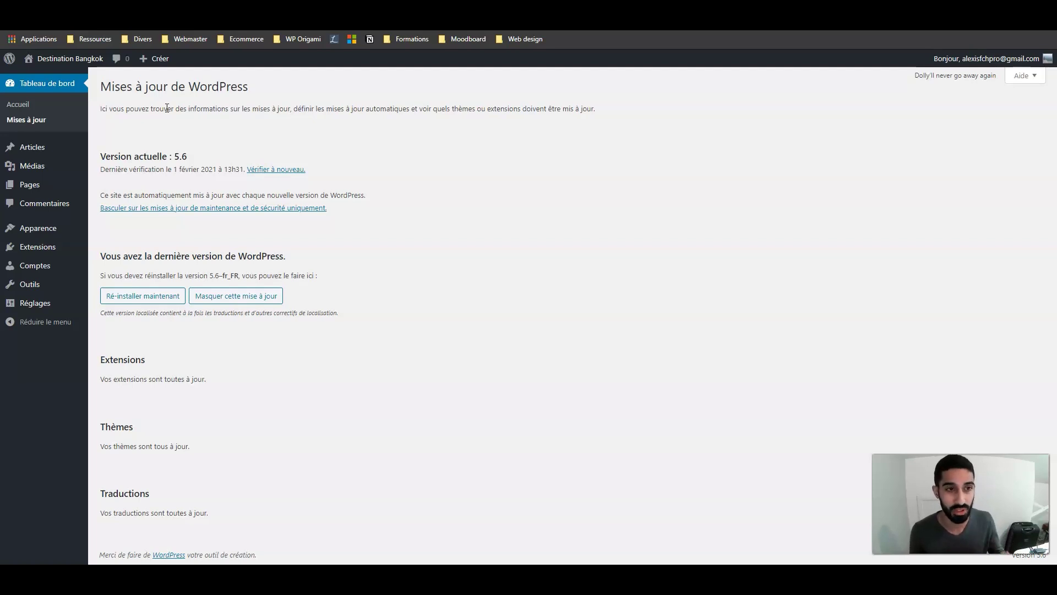
{"action": "left_click_drag", "start_coordinate": [173, 157], "coordinate": [187, 156]}
{"action": "left_click", "coordinate": [187, 164]}
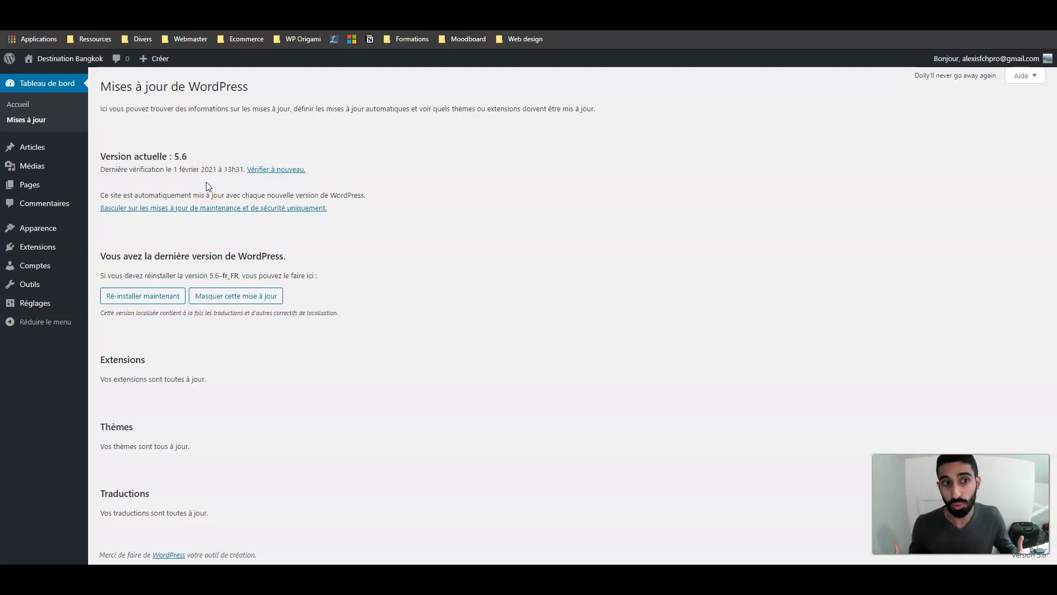
{"action": "left_click", "coordinate": [177, 158]}
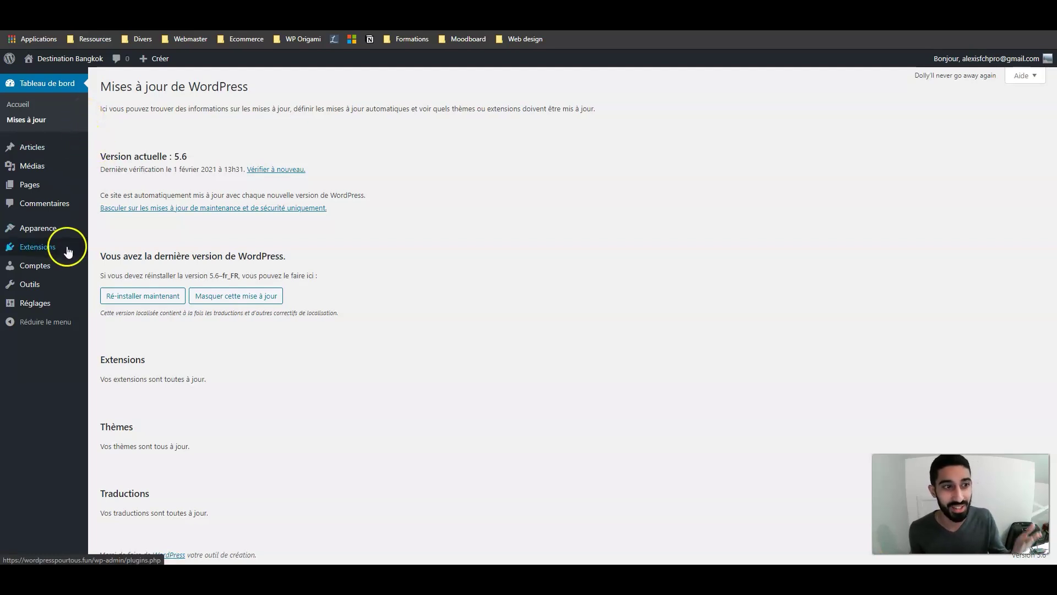
{"action": "mouse_move", "coordinate": [65, 250]}
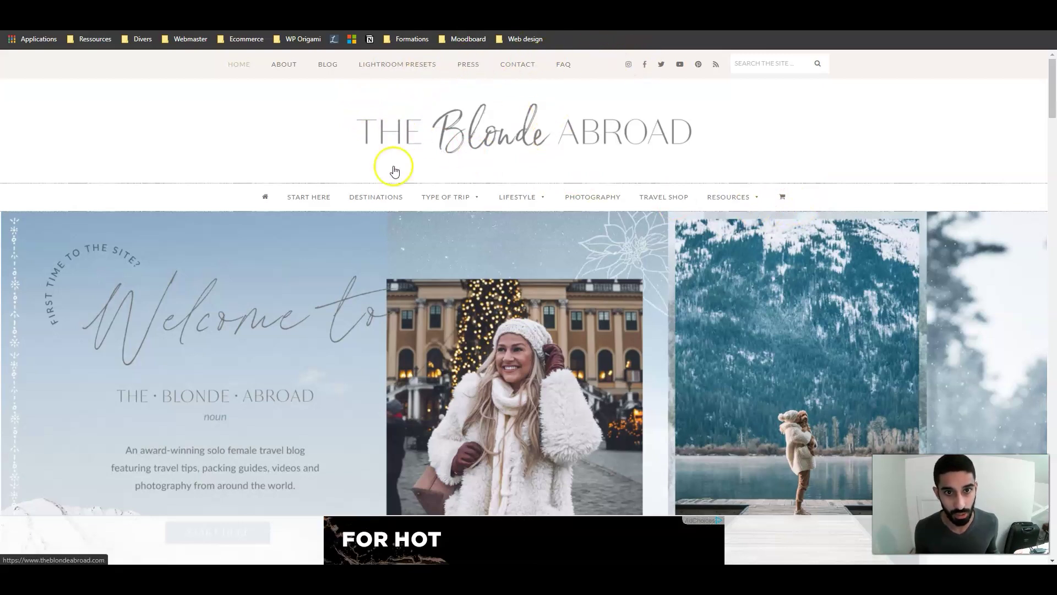
Browse The Blonde Abroad home page from header to footer, examining its menus, welcome banner, featured posts and footer links.
{"action": "left_click_drag", "start_coordinate": [1052, 88], "coordinate": [1053, 527]}
{"action": "scroll", "coordinate": [390, 224], "scroll_direction": "down", "scroll_amount": 2}
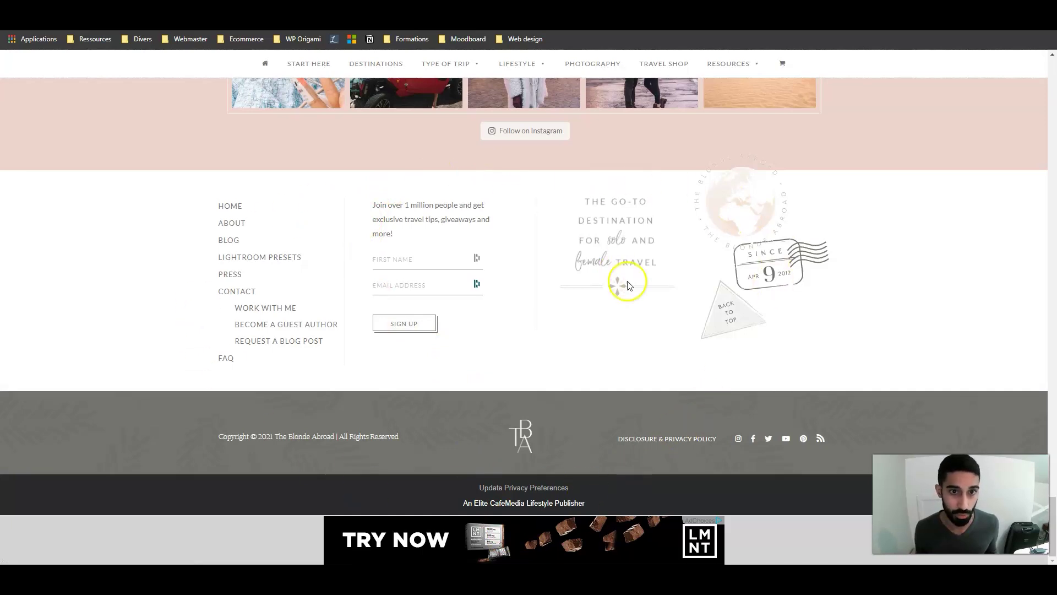
{"action": "left_click_drag", "start_coordinate": [1052, 529], "coordinate": [1053, 82]}
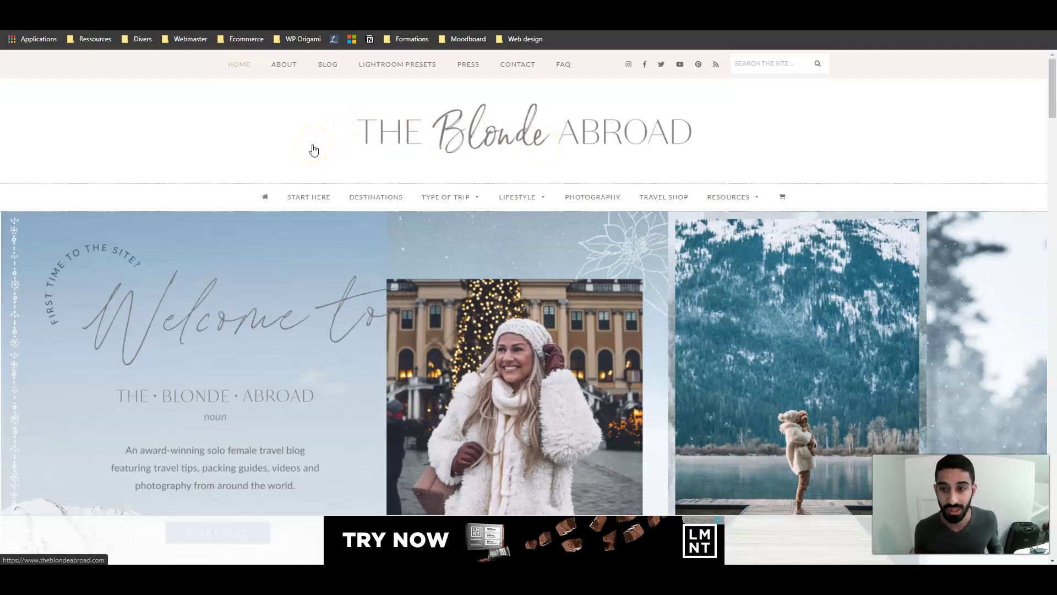
{"action": "scroll", "coordinate": [312, 148], "scroll_direction": "down", "scroll_amount": 10}
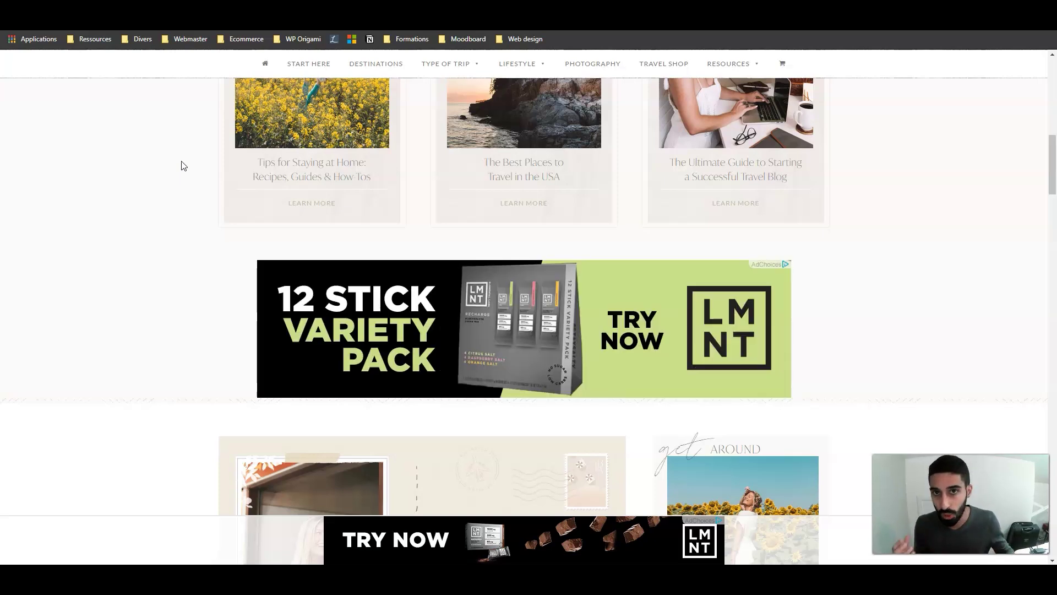
{"action": "scroll", "coordinate": [116, 169], "scroll_direction": "up", "scroll_amount": 10}
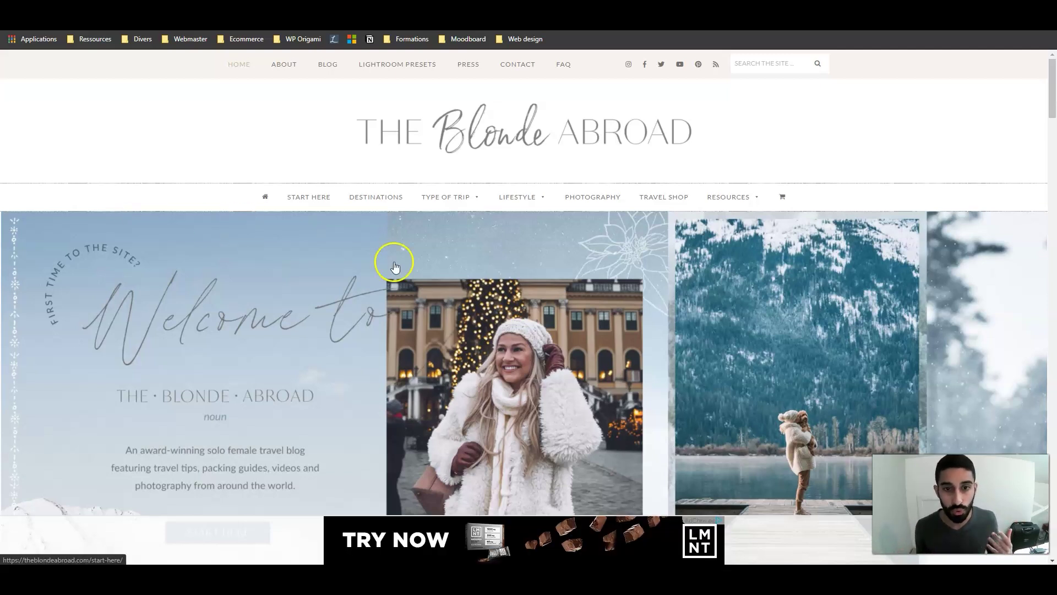
{"action": "scroll", "coordinate": [492, 307], "scroll_direction": "down", "scroll_amount": 4}
{"action": "scroll", "coordinate": [275, 306], "scroll_direction": "up", "scroll_amount": 5}
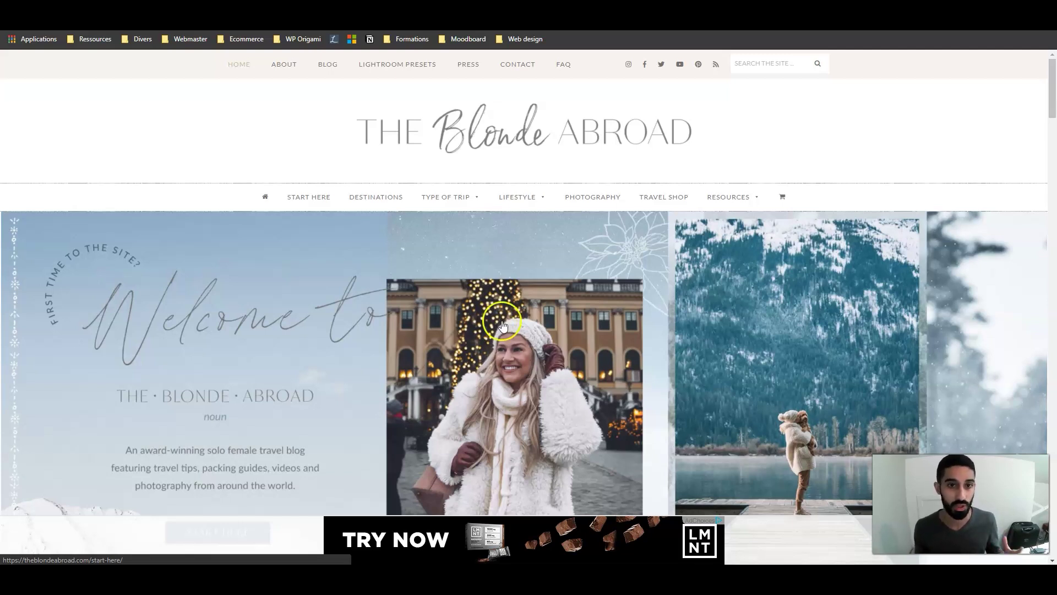
{"action": "scroll", "coordinate": [501, 389], "scroll_direction": "down", "scroll_amount": 1}
{"action": "scroll", "coordinate": [462, 358], "scroll_direction": "down", "scroll_amount": 3}
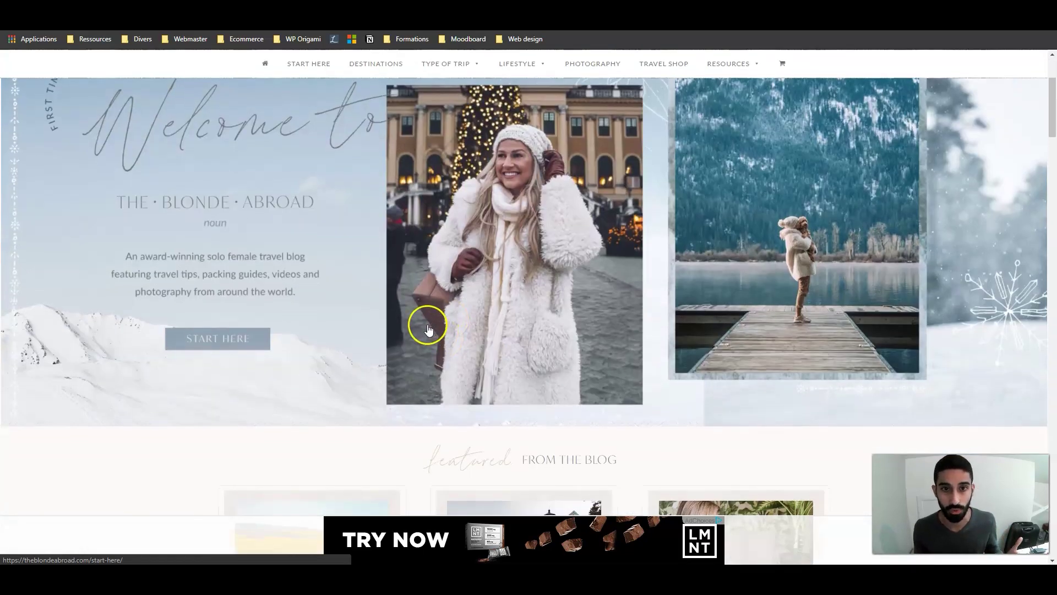
{"action": "scroll", "coordinate": [427, 323], "scroll_direction": "up", "scroll_amount": 5}
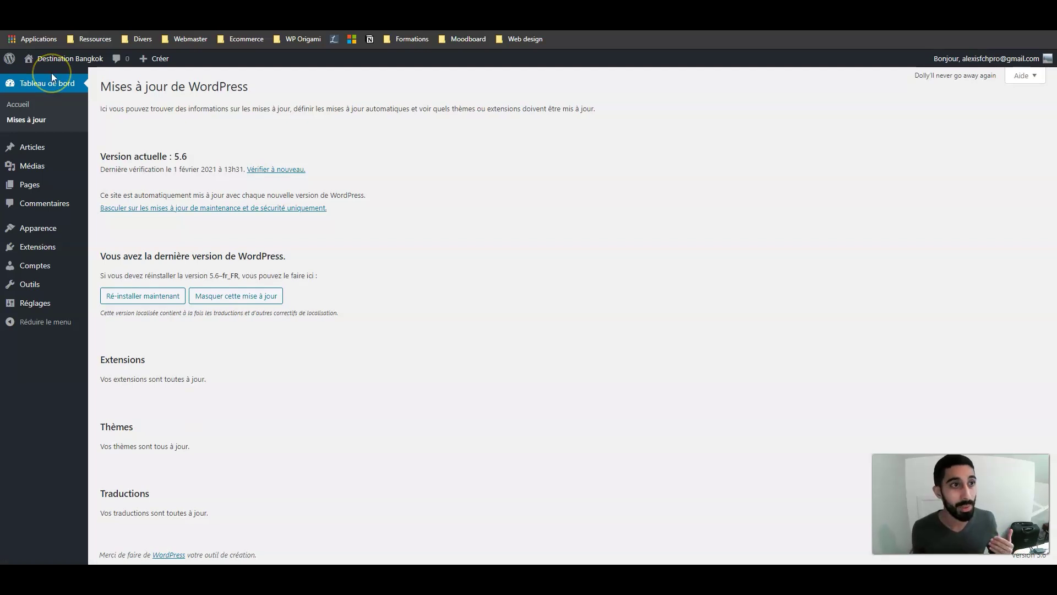
Look through the admin toolbar's WordPress links, site and comments shortcuts, Créer options (Article, Fichier média, Page, Compte) and account options.
{"action": "mouse_move", "coordinate": [15, 59]}
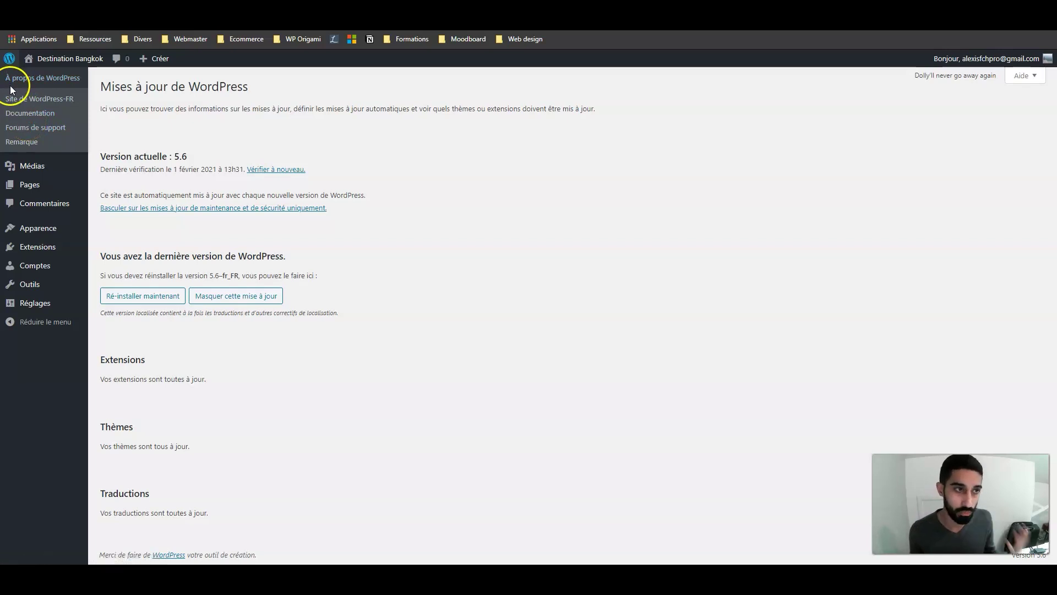
{"action": "mouse_move", "coordinate": [50, 57]}
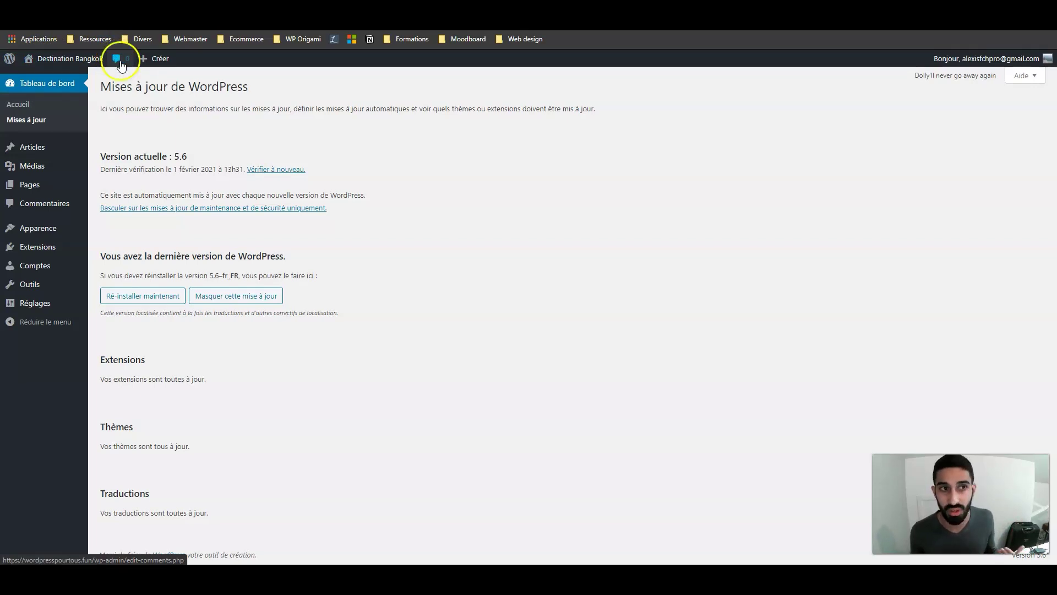
{"action": "mouse_move", "coordinate": [153, 64]}
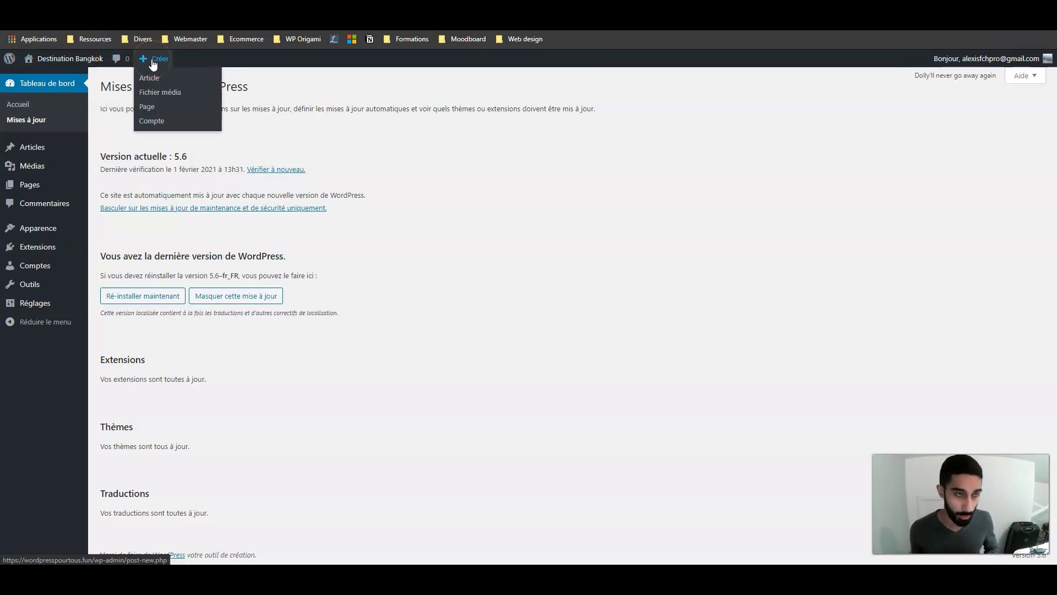
{"action": "left_click", "coordinate": [149, 78]}
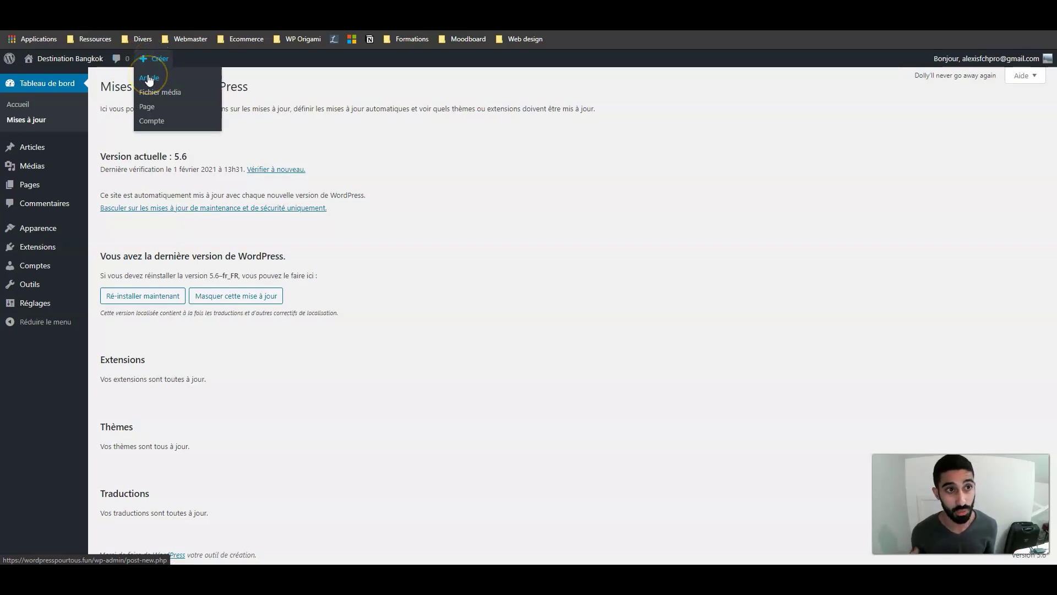
{"action": "left_click", "coordinate": [155, 93]}
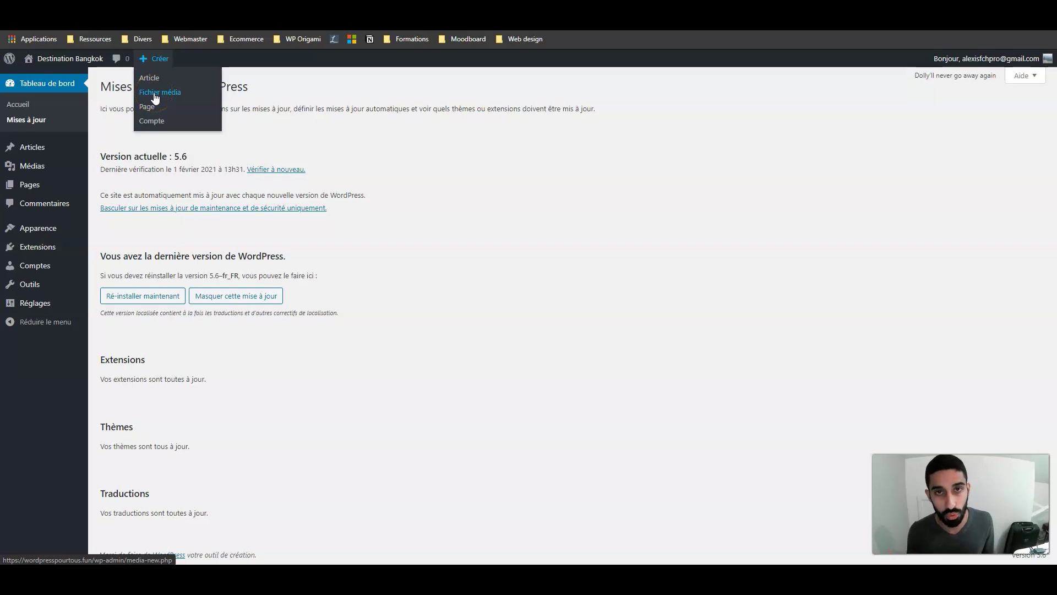
{"action": "left_click", "coordinate": [151, 106]}
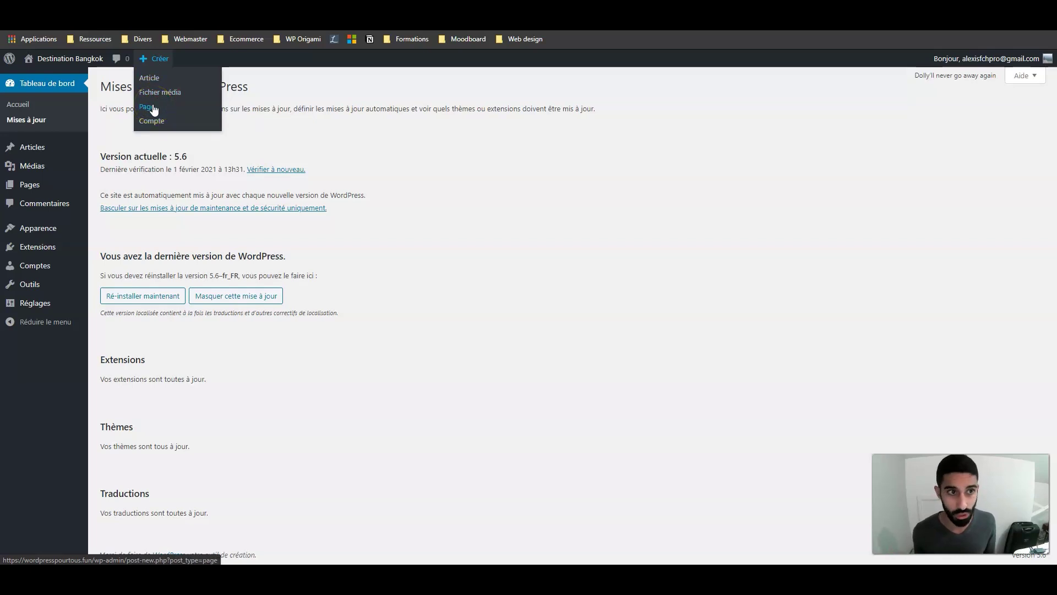
{"action": "left_click", "coordinate": [151, 122]}
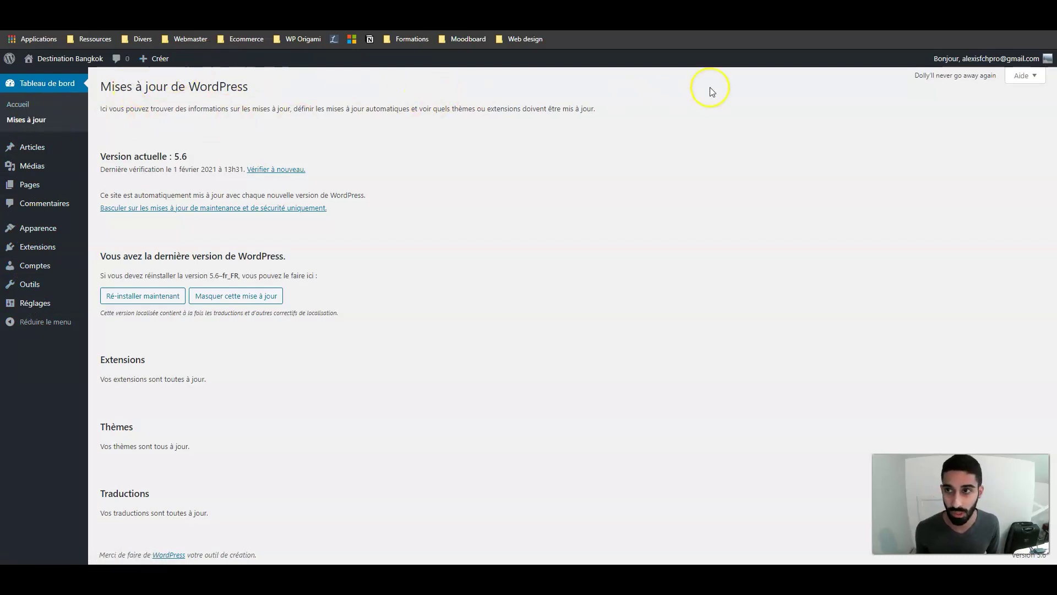
{"action": "mouse_move", "coordinate": [972, 56]}
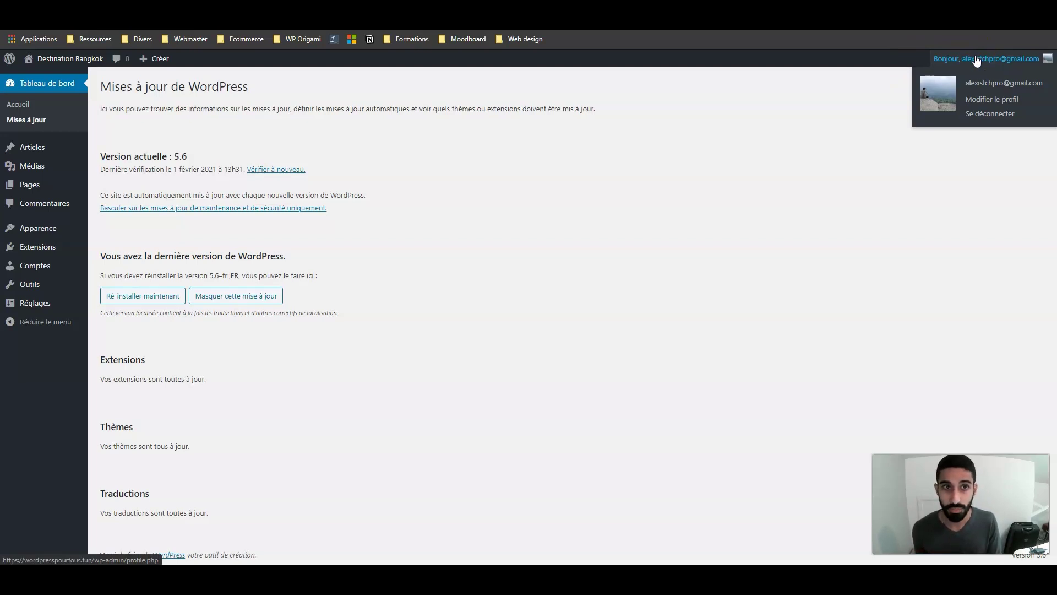
{"action": "mouse_move", "coordinate": [149, 58]}
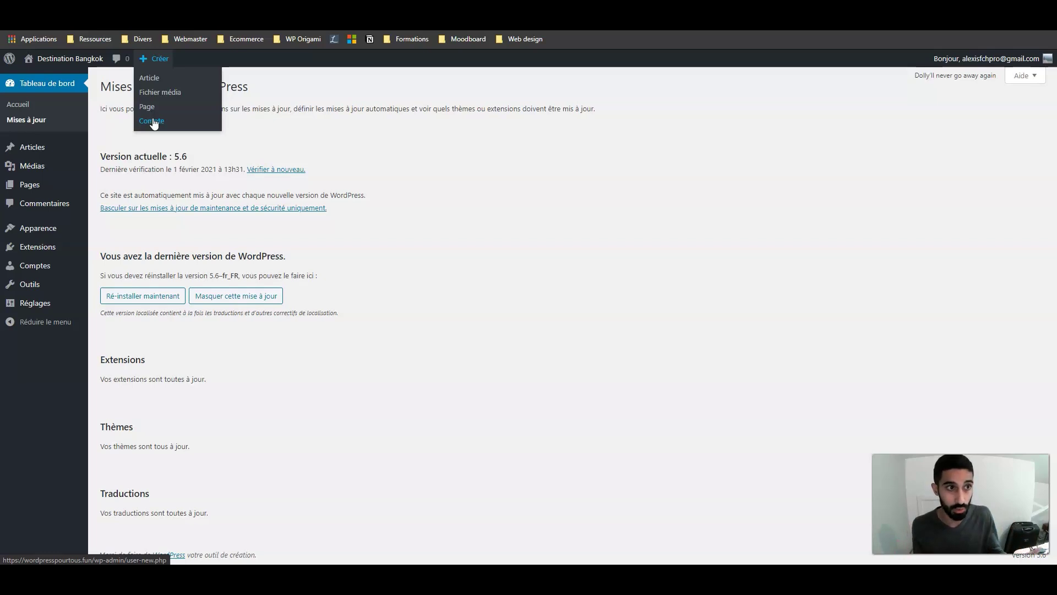
{"action": "left_click", "coordinate": [155, 141]}
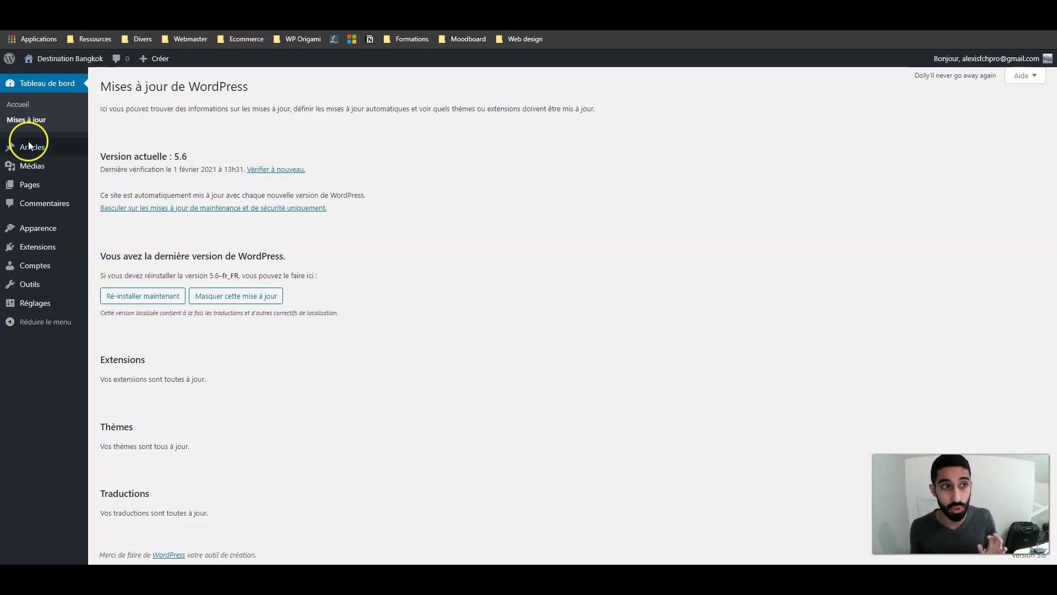
{"action": "mouse_move", "coordinate": [29, 165]}
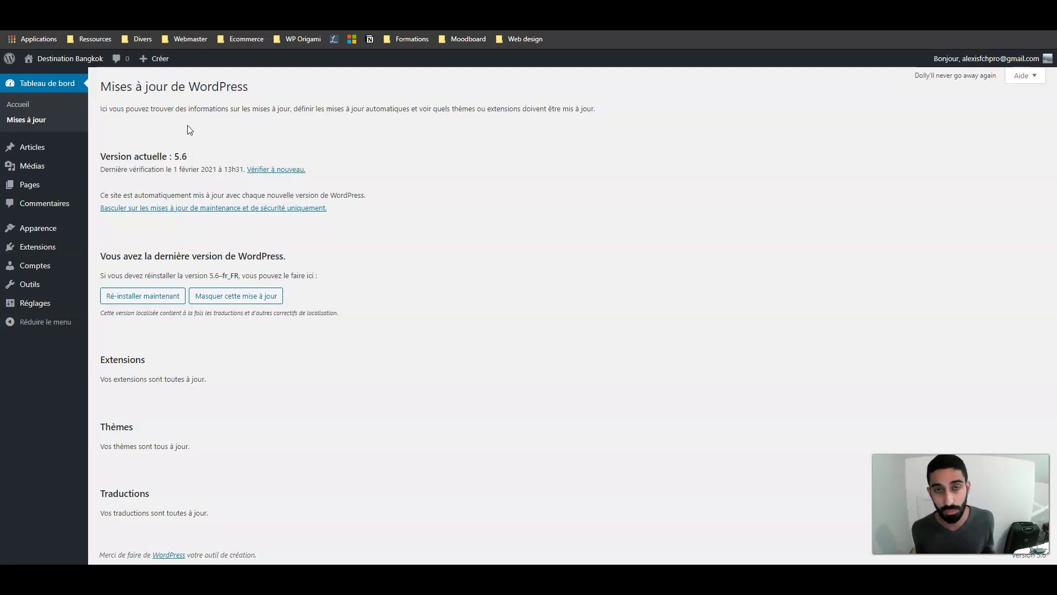
Open the account's profile page and select the Minuit admin colour scheme after previewing Lumineux and Moderne.
{"action": "left_click", "coordinate": [1016, 58]}
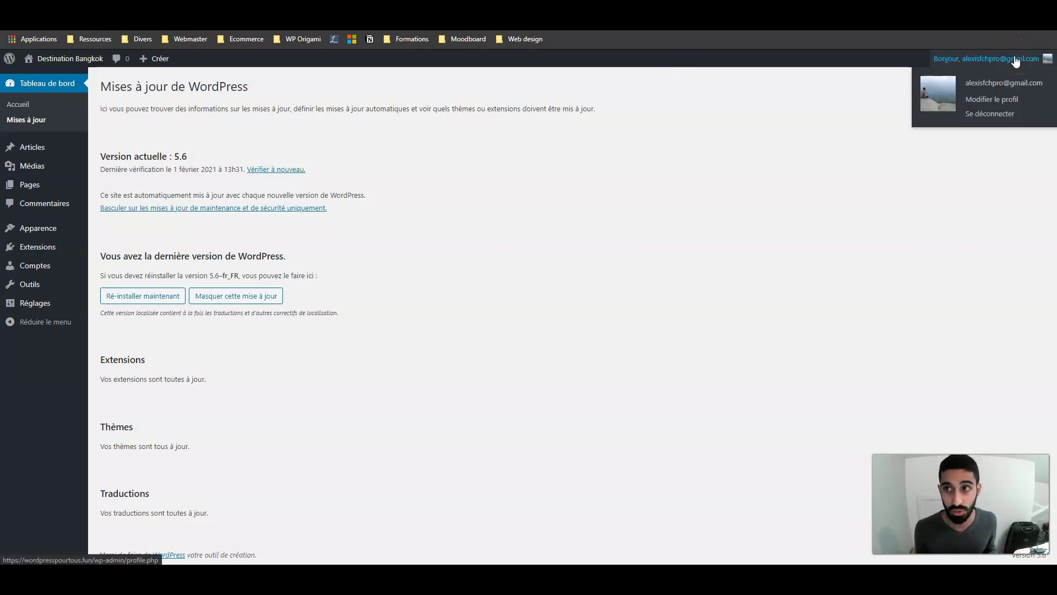
{"action": "left_click", "coordinate": [1016, 60]}
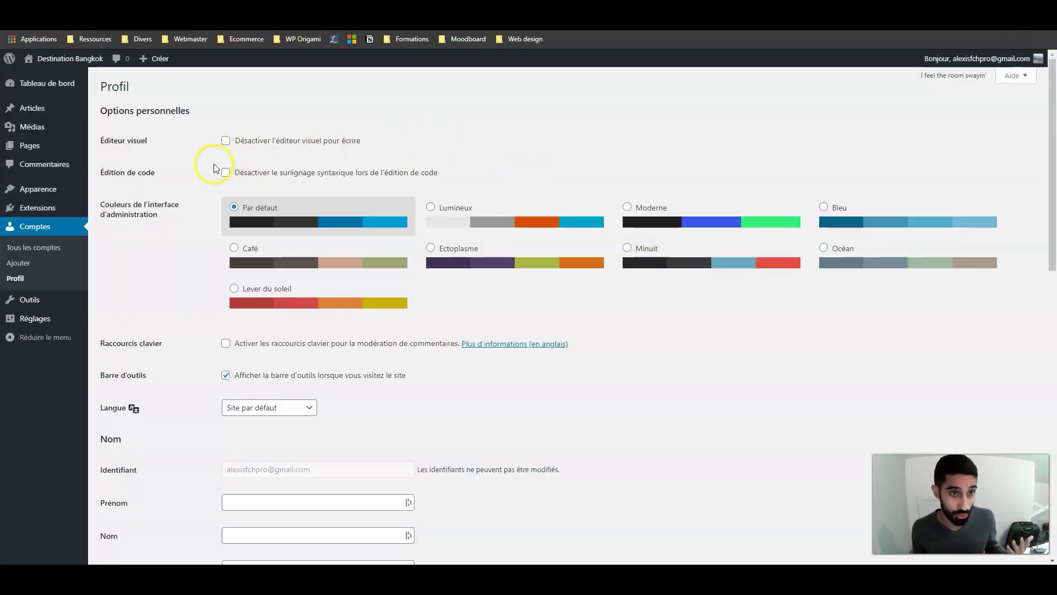
{"action": "scroll", "coordinate": [204, 164], "scroll_direction": "down", "scroll_amount": 1}
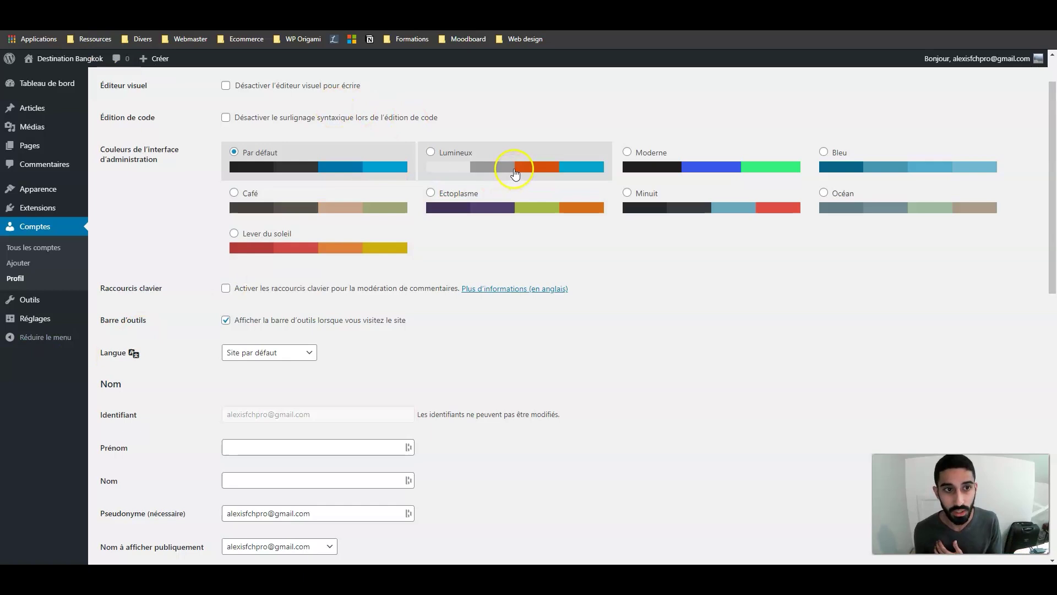
{"action": "left_click", "coordinate": [498, 177]}
{"action": "left_click", "coordinate": [673, 161]}
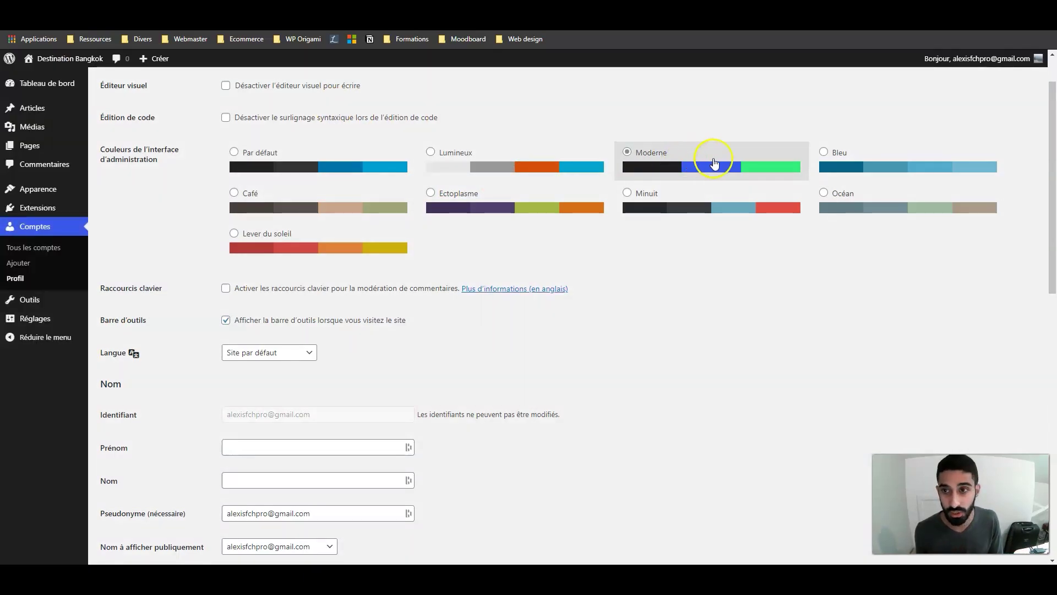
{"action": "left_click", "coordinate": [698, 212]}
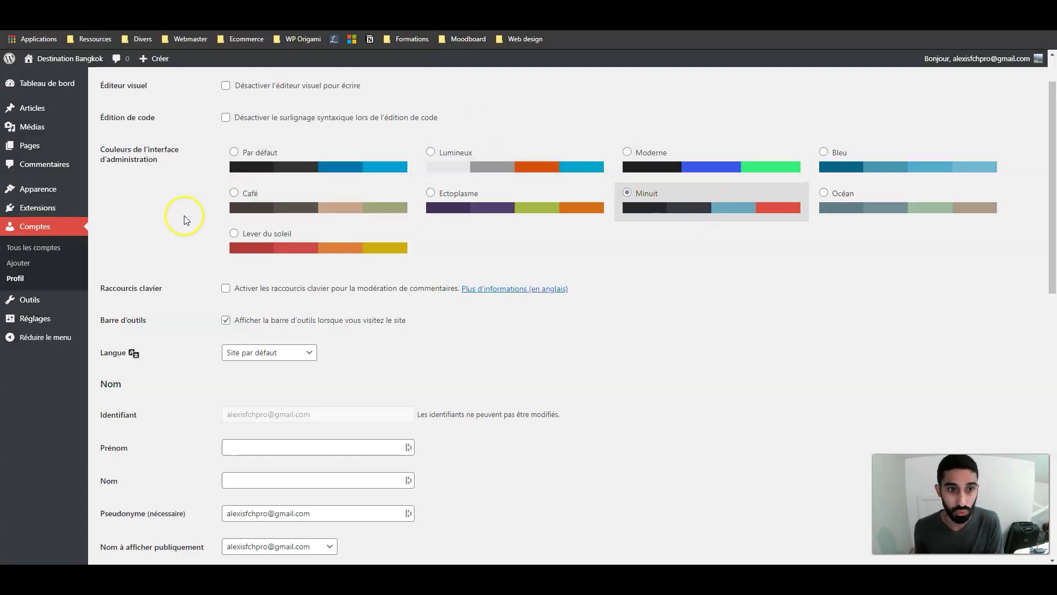
Examine the profile's Prénom, Nom and Pseudonyme fields and the choices available for Nom à afficher publiquement.
{"action": "scroll", "coordinate": [179, 214], "scroll_direction": "down", "scroll_amount": 1}
{"action": "scroll", "coordinate": [177, 214], "scroll_direction": "down", "scroll_amount": 1}
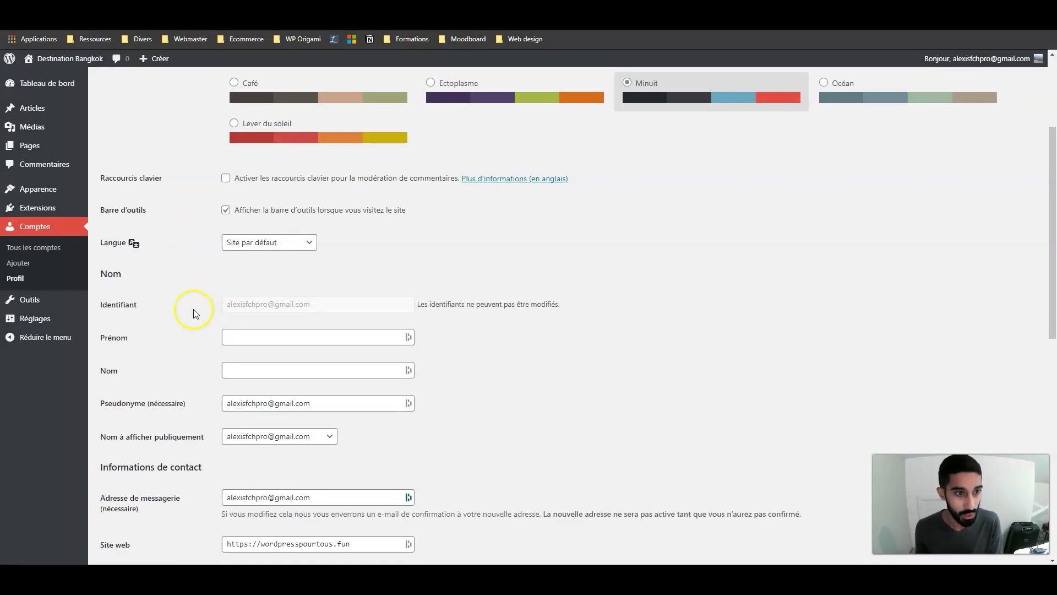
{"action": "scroll", "coordinate": [193, 309], "scroll_direction": "down", "scroll_amount": 1}
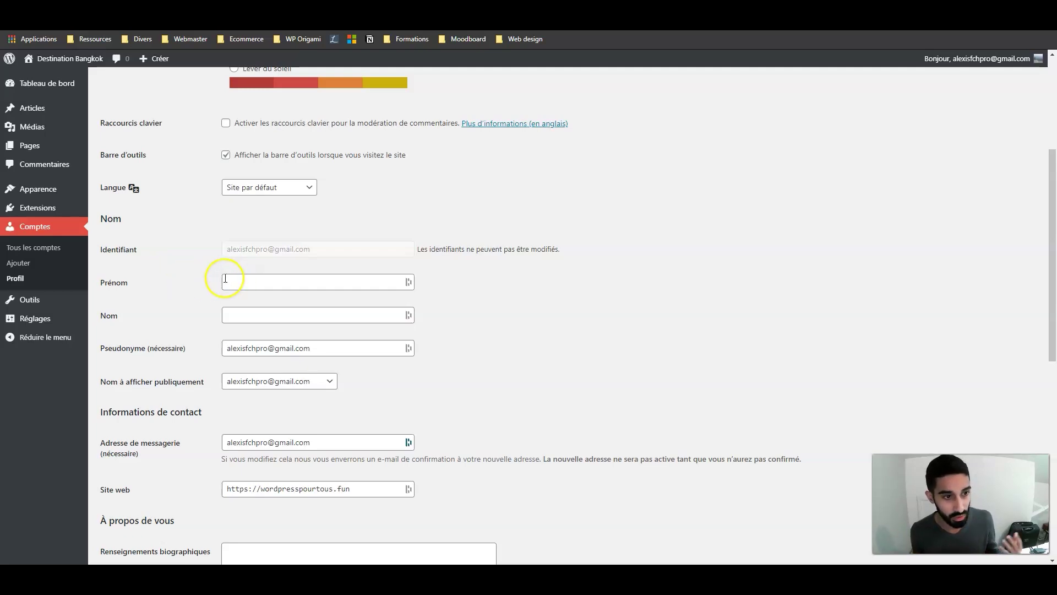
{"action": "left_click_drag", "start_coordinate": [298, 348], "coordinate": [124, 358]}
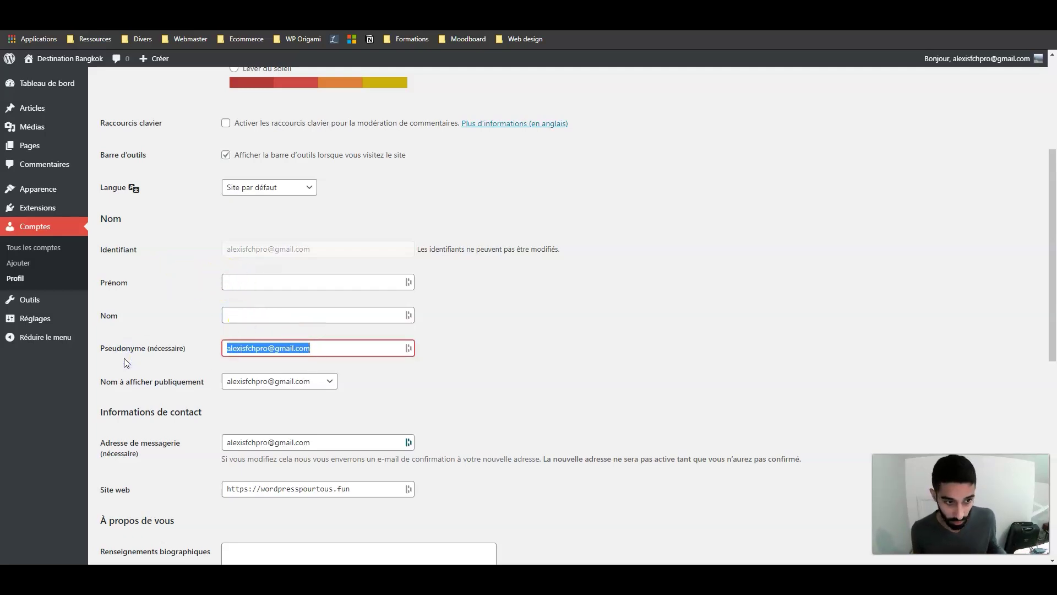
{"action": "left_click", "coordinate": [261, 384]}
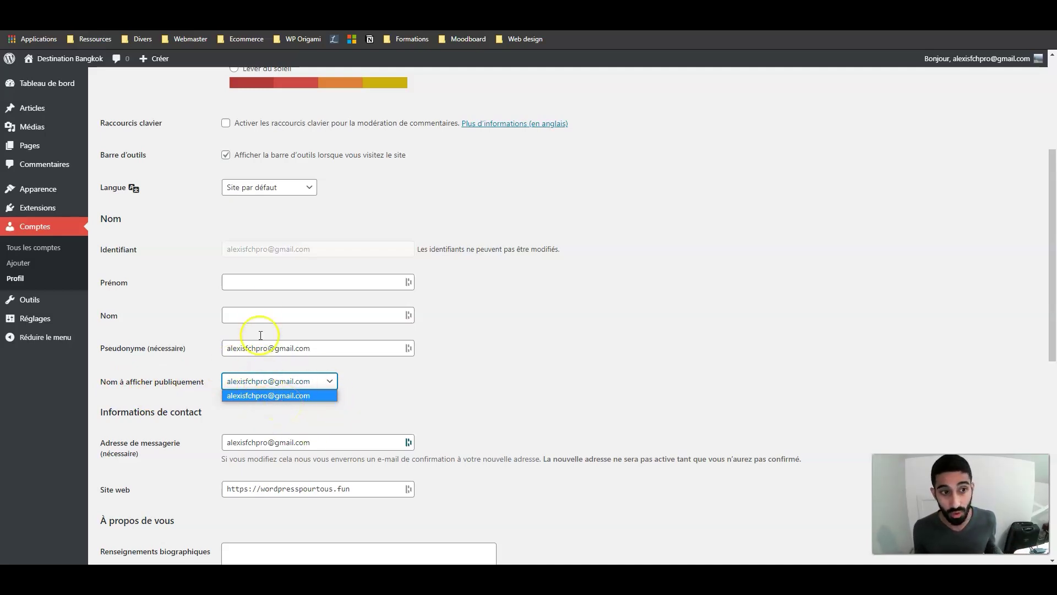
{"action": "left_click", "coordinate": [265, 280]}
{"action": "left_click", "coordinate": [254, 314]}
{"action": "left_click", "coordinate": [236, 347]}
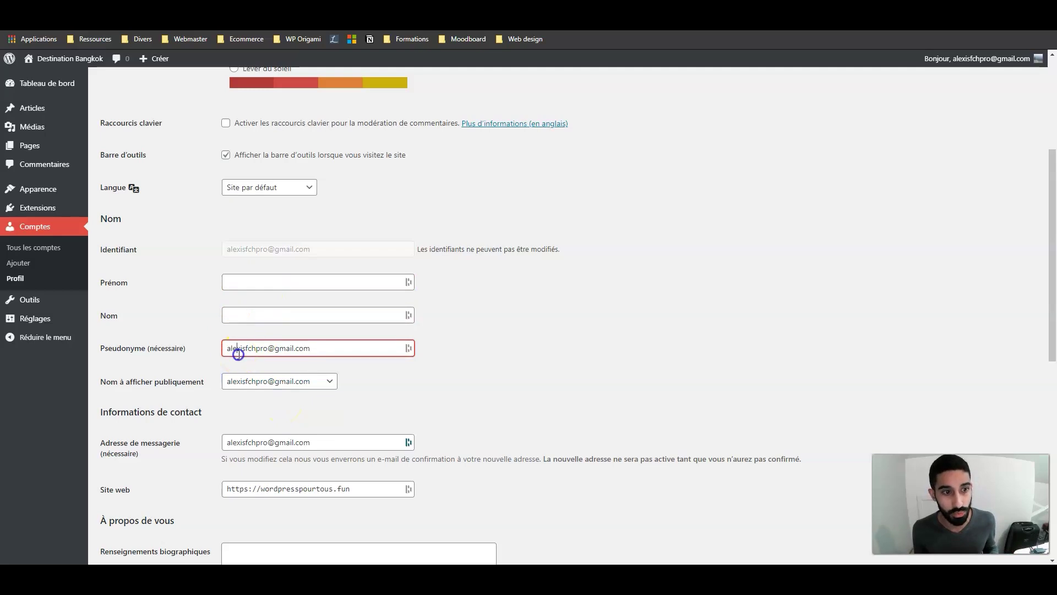
{"action": "left_click", "coordinate": [255, 382]}
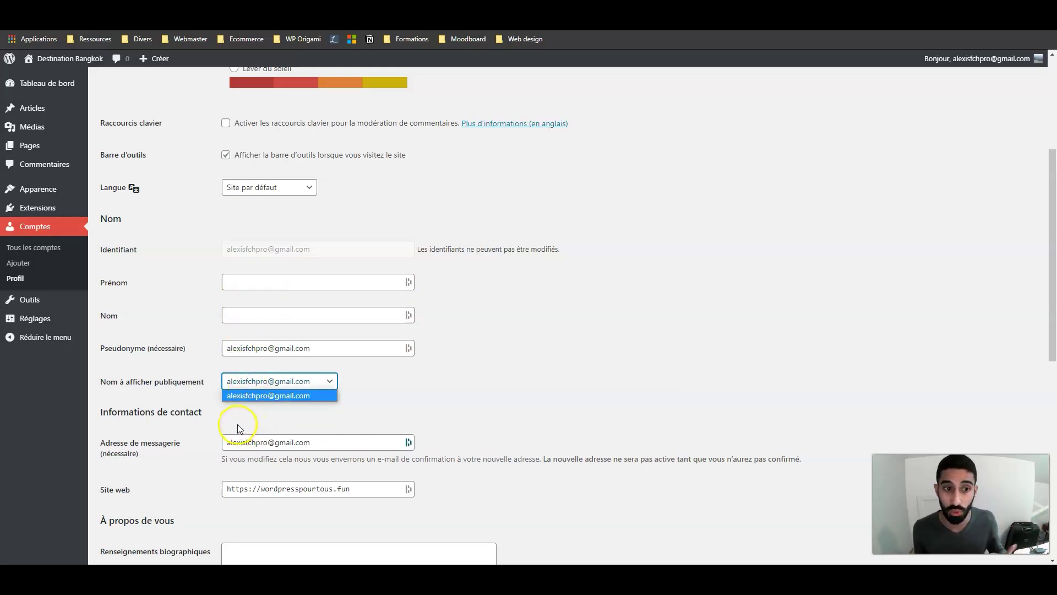
Review the profile's contact information, biography, Gravatar picture, password management and application password sections.
{"action": "scroll", "coordinate": [277, 394], "scroll_direction": "down", "scroll_amount": 3}
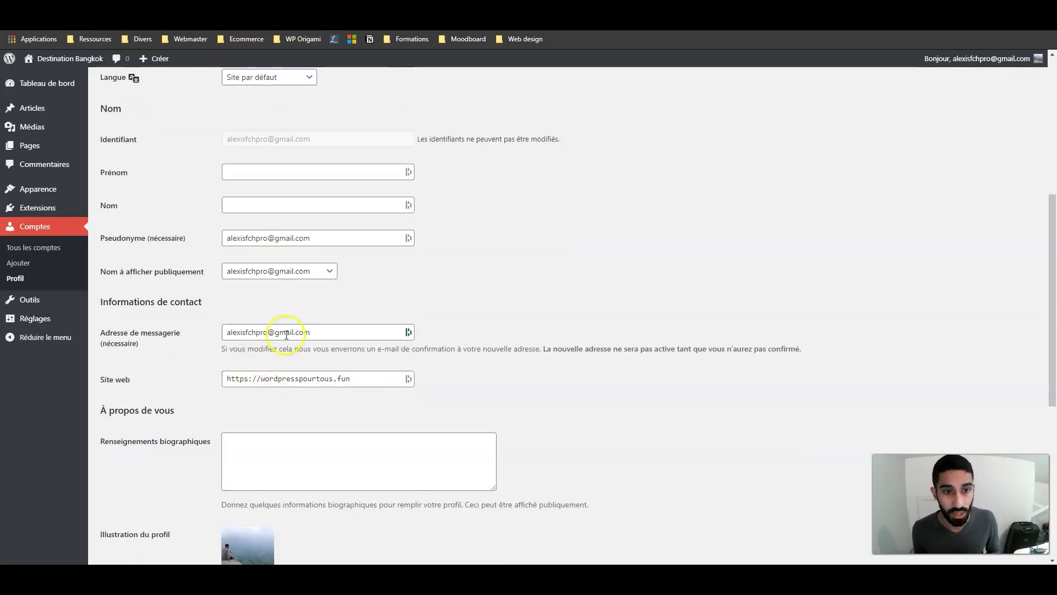
{"action": "left_click", "coordinate": [268, 398]}
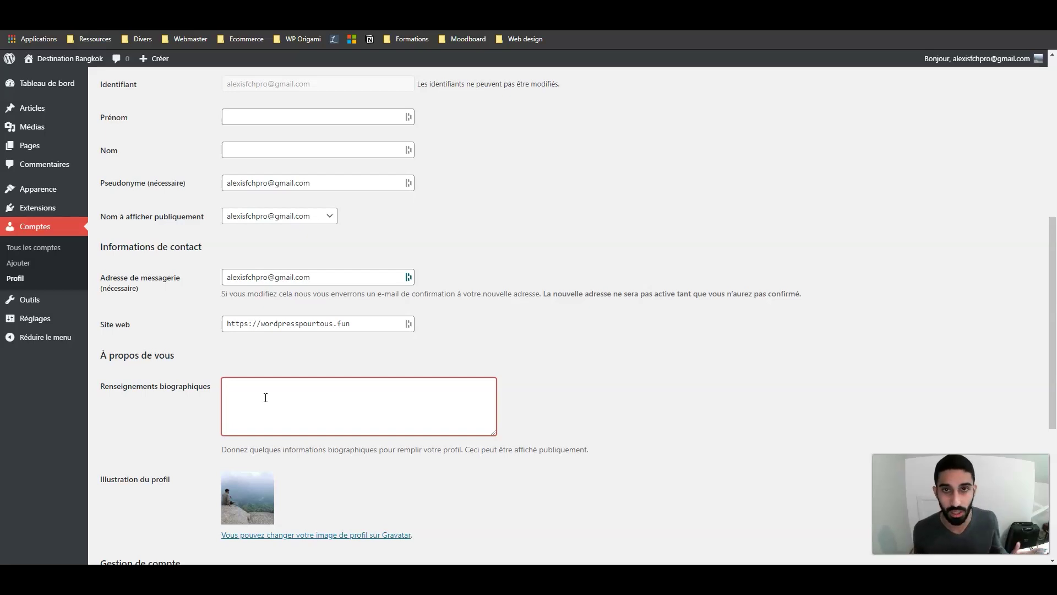
{"action": "left_click", "coordinate": [230, 357]}
{"action": "scroll", "coordinate": [230, 357], "scroll_direction": "down", "scroll_amount": 1}
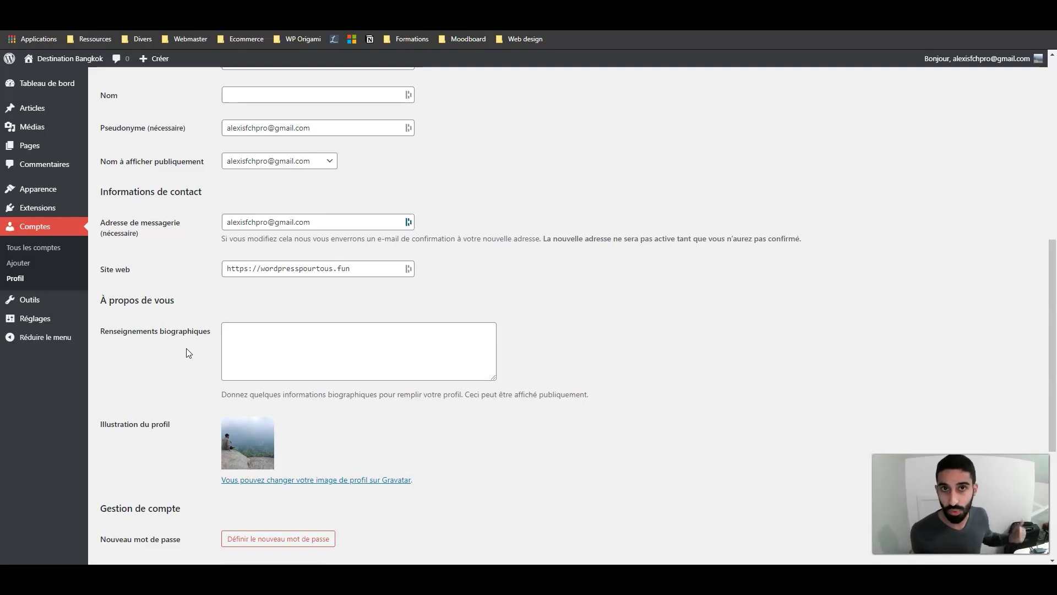
{"action": "scroll", "coordinate": [184, 350], "scroll_direction": "down", "scroll_amount": 3}
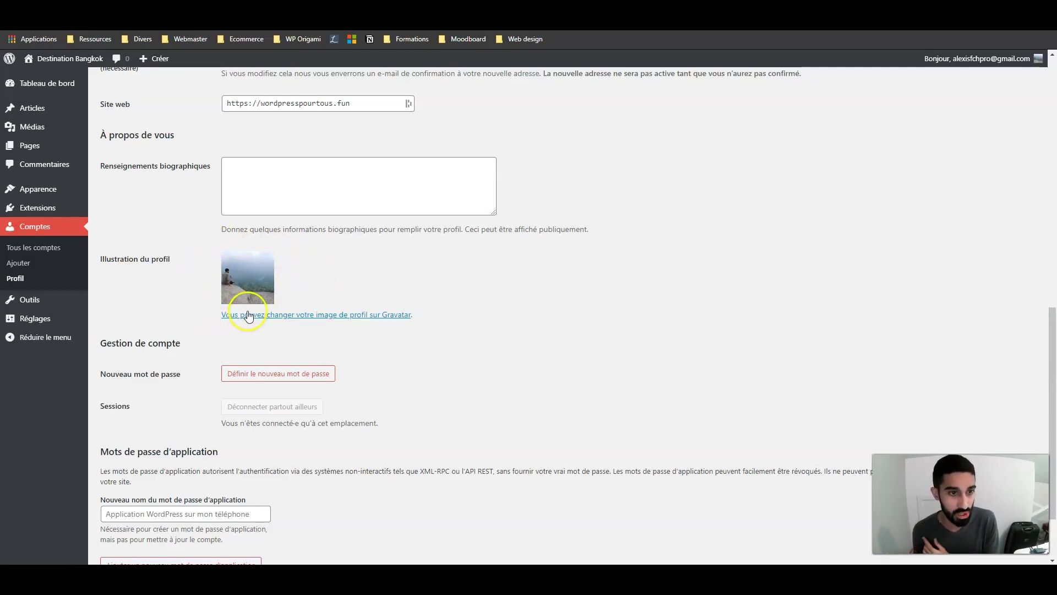
{"action": "scroll", "coordinate": [206, 293], "scroll_direction": "down", "scroll_amount": 1}
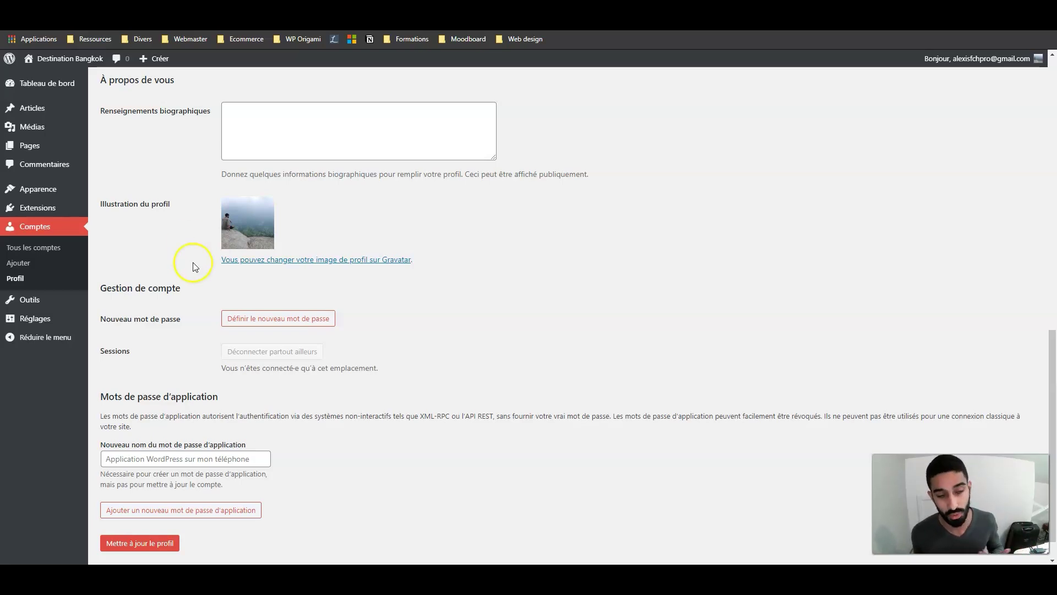
{"action": "scroll", "coordinate": [225, 308], "scroll_direction": "down", "scroll_amount": 1}
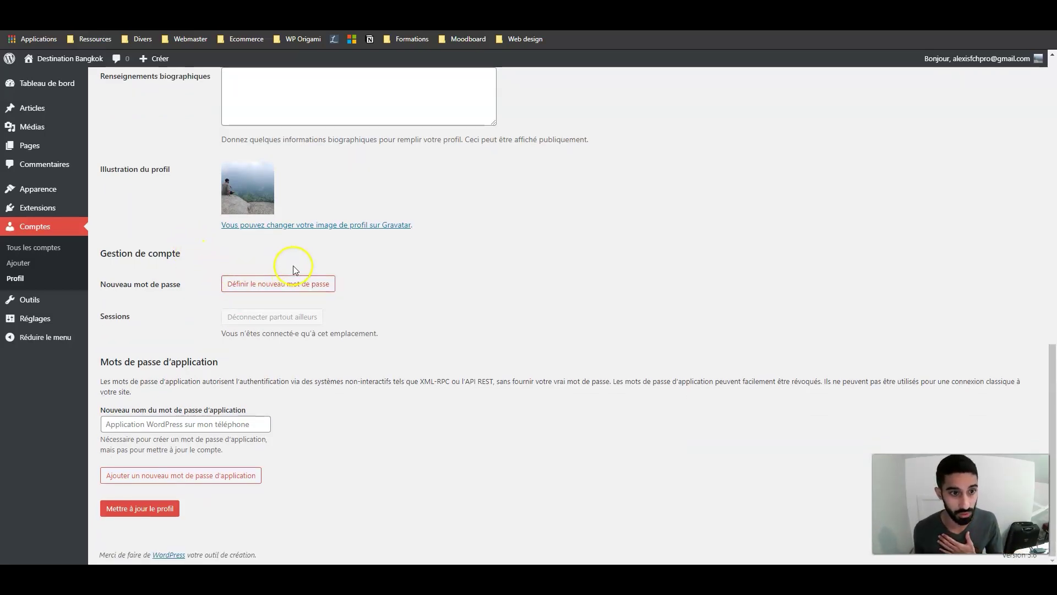
Save the profile changes and return to the dashboard.
{"action": "left_click", "coordinate": [143, 507]}
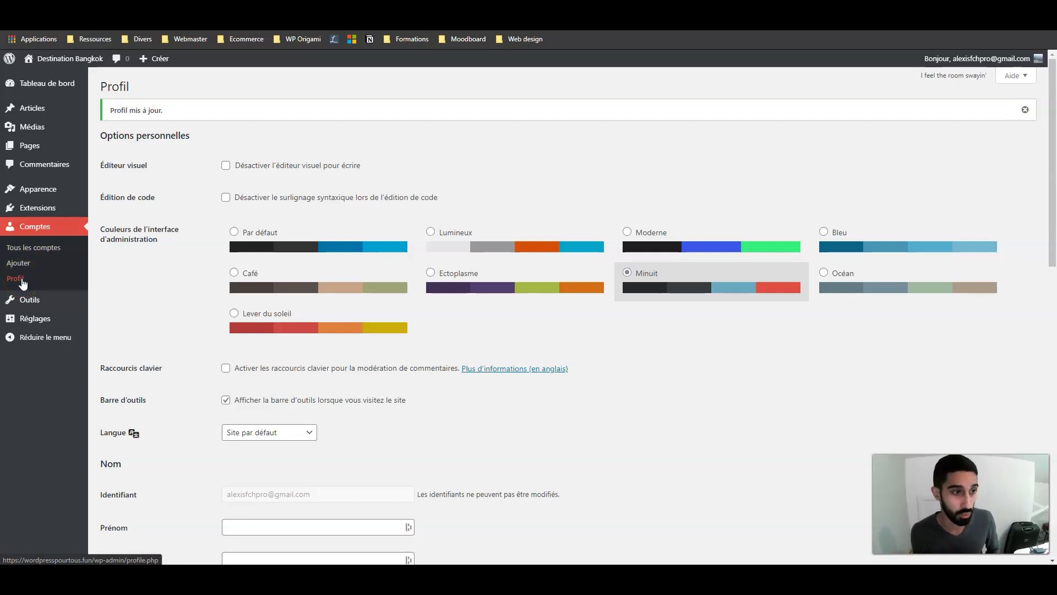
{"action": "left_click", "coordinate": [61, 87]}
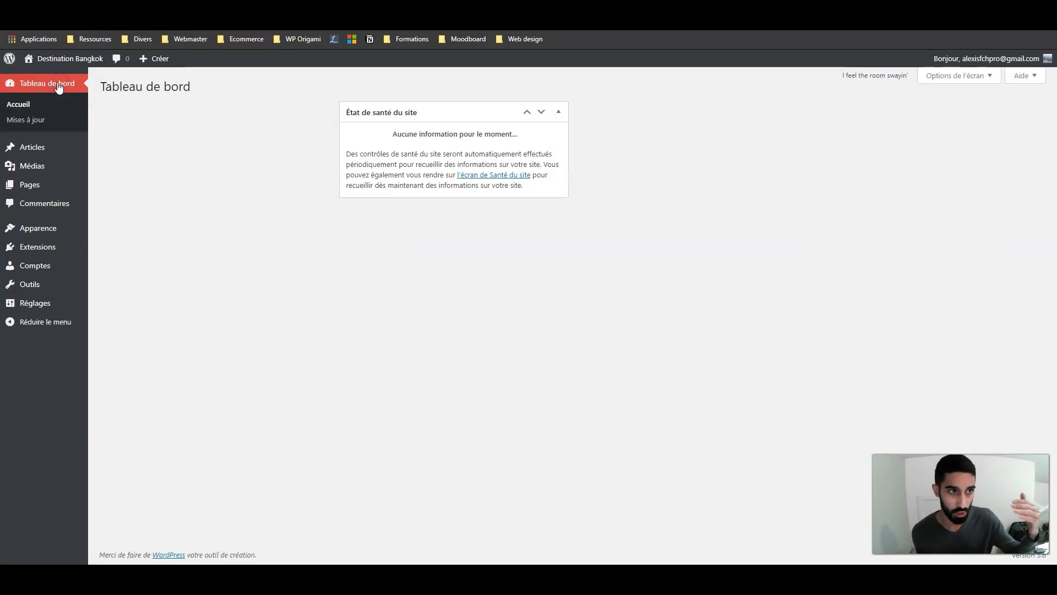
Open the list of all articles and look at the available bulk actions.
{"action": "left_click", "coordinate": [49, 149]}
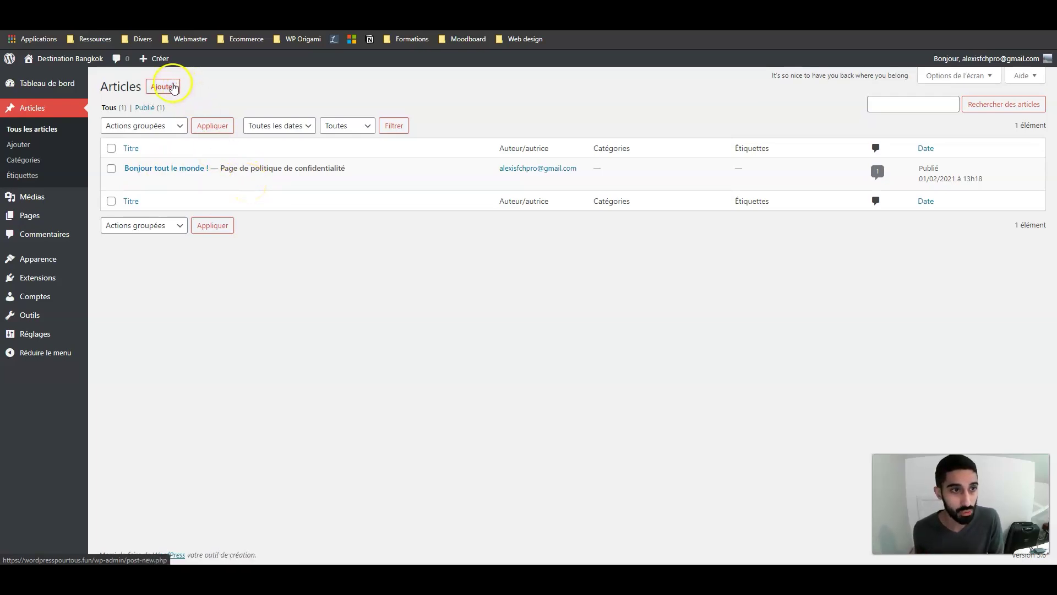
{"action": "left_click", "coordinate": [155, 123]}
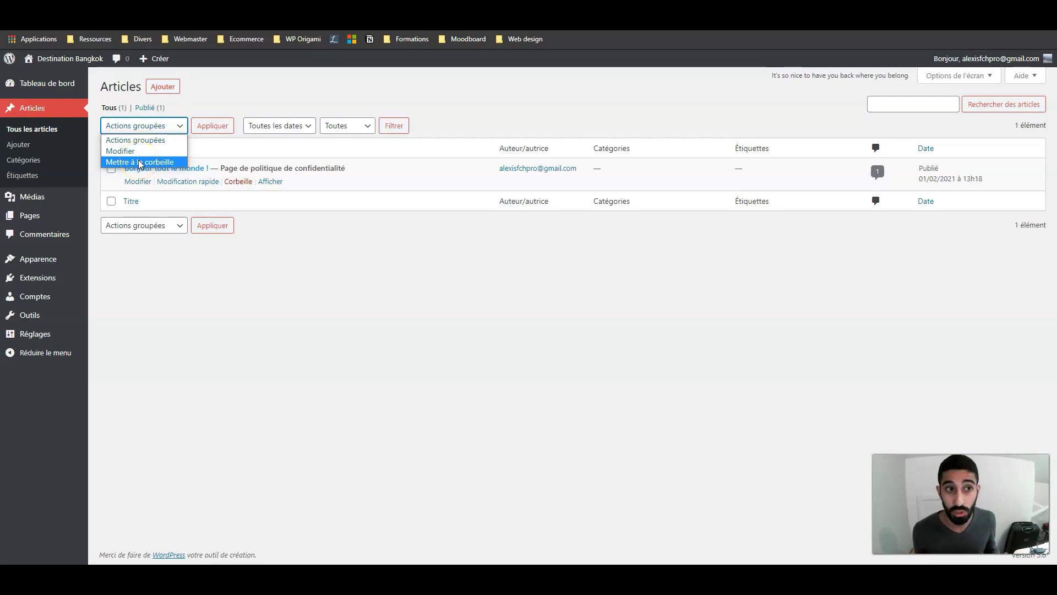
{"action": "left_click", "coordinate": [274, 246]}
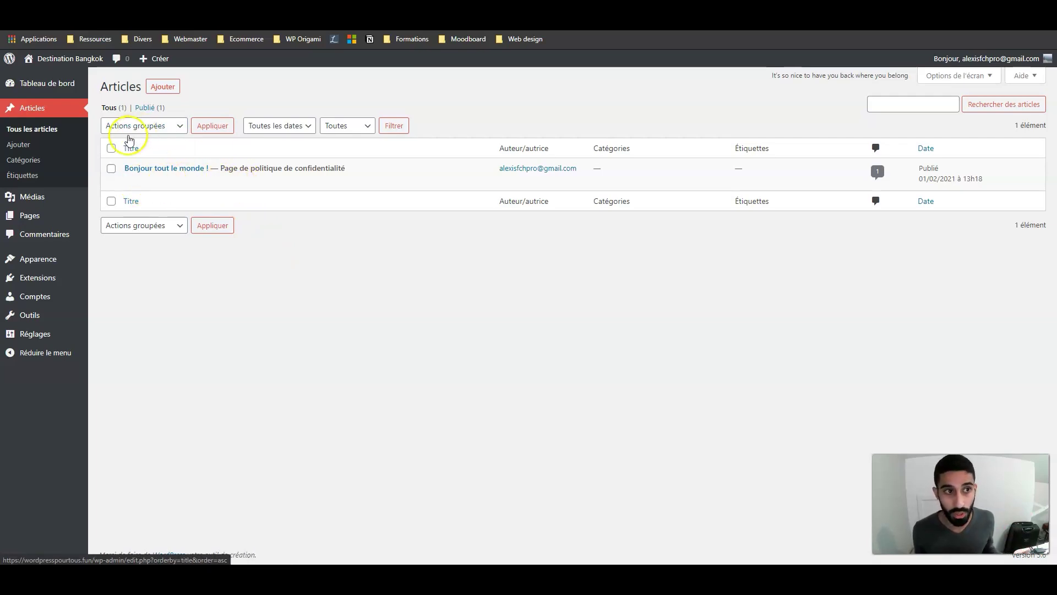
Select all articles and choose the Mettre à la corbeille bulk action without applying it, clearing the selection again.
{"action": "left_click", "coordinate": [111, 149]}
{"action": "left_click", "coordinate": [141, 125]}
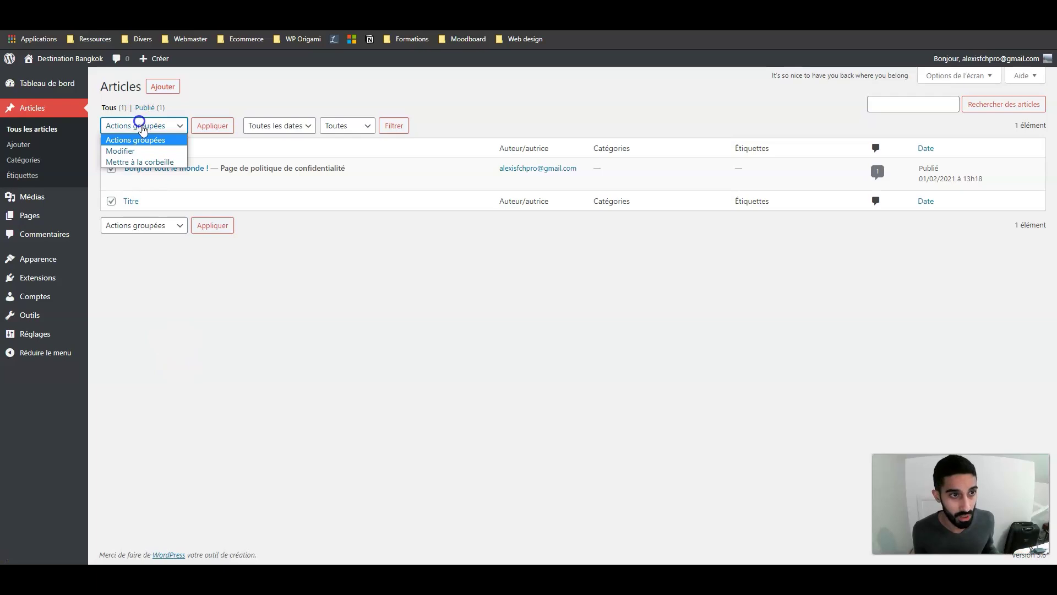
{"action": "left_click", "coordinate": [140, 161]}
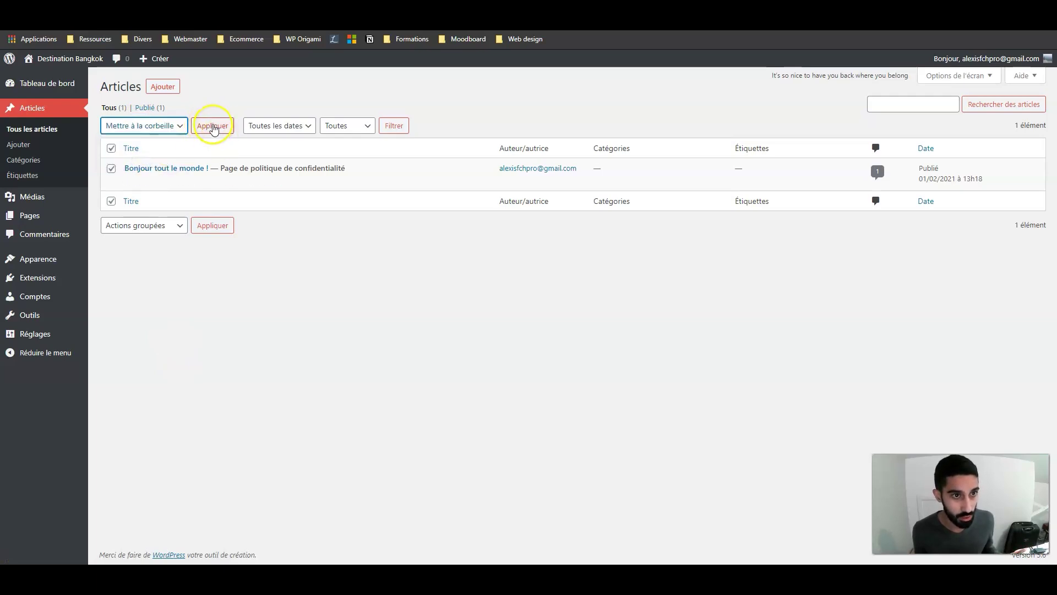
{"action": "left_click", "coordinate": [112, 148]}
Look at the date and category filter choices for the articles list.
{"action": "left_click", "coordinate": [273, 118]}
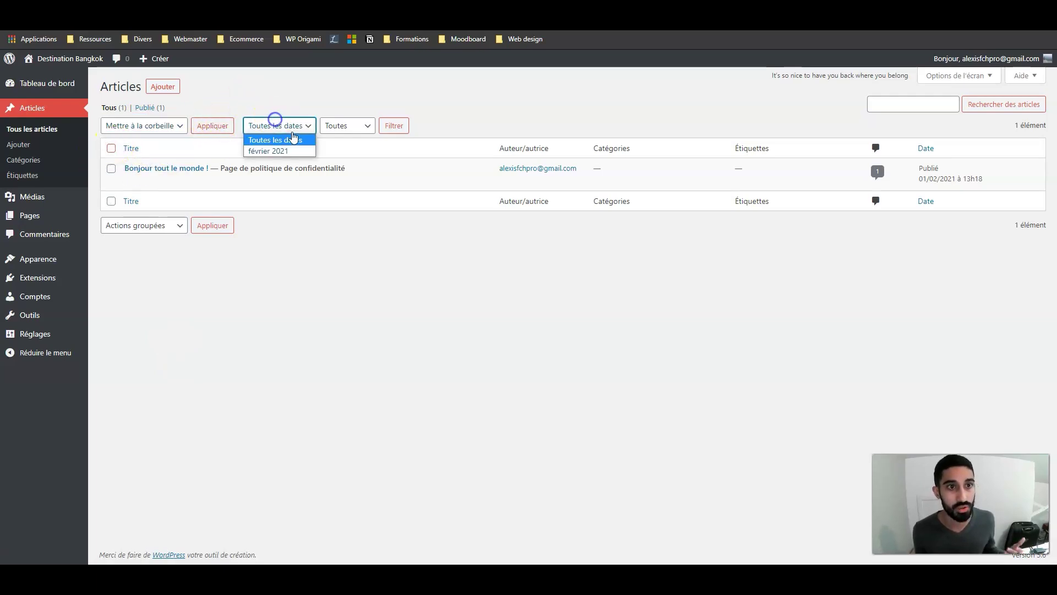
{"action": "left_click", "coordinate": [338, 117]}
{"action": "left_click", "coordinate": [349, 95]}
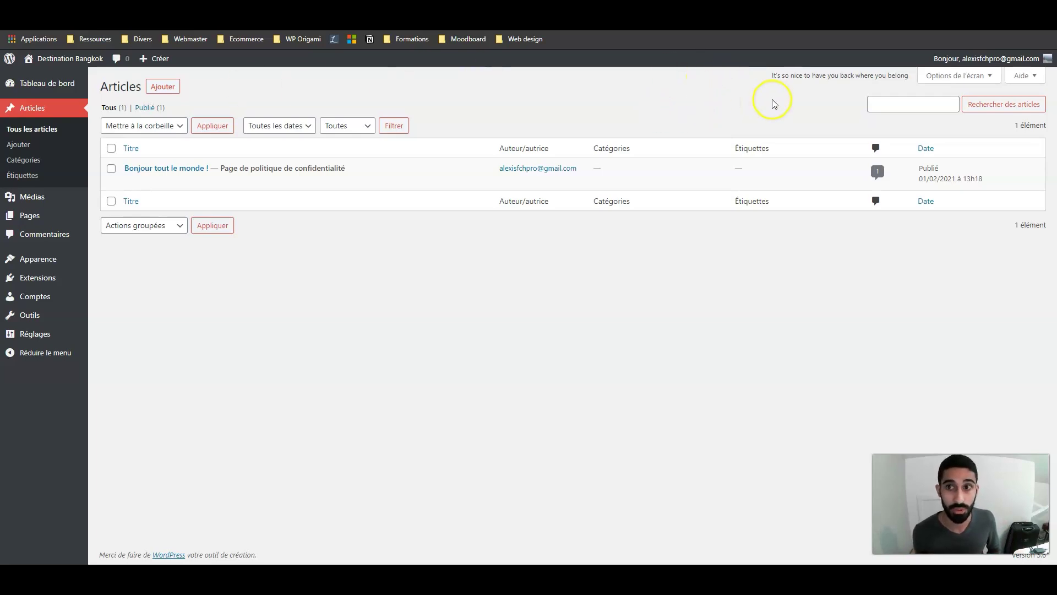
Hide the Étiquettes, Auteur/autrice and Commentaires columns in the articles list through the screen options.
{"action": "left_click", "coordinate": [925, 87]}
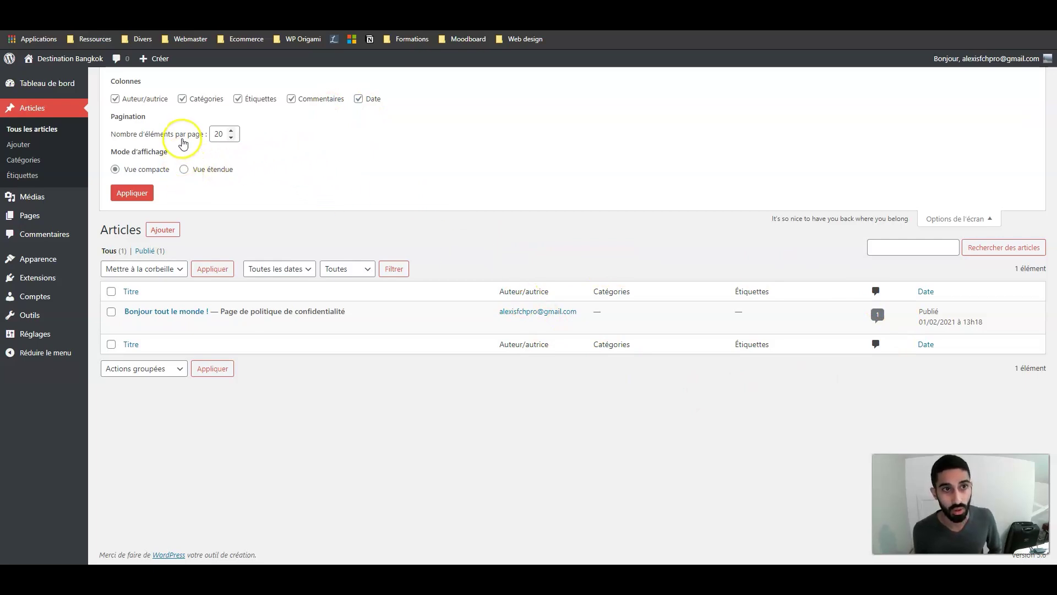
{"action": "left_click", "coordinate": [238, 102]}
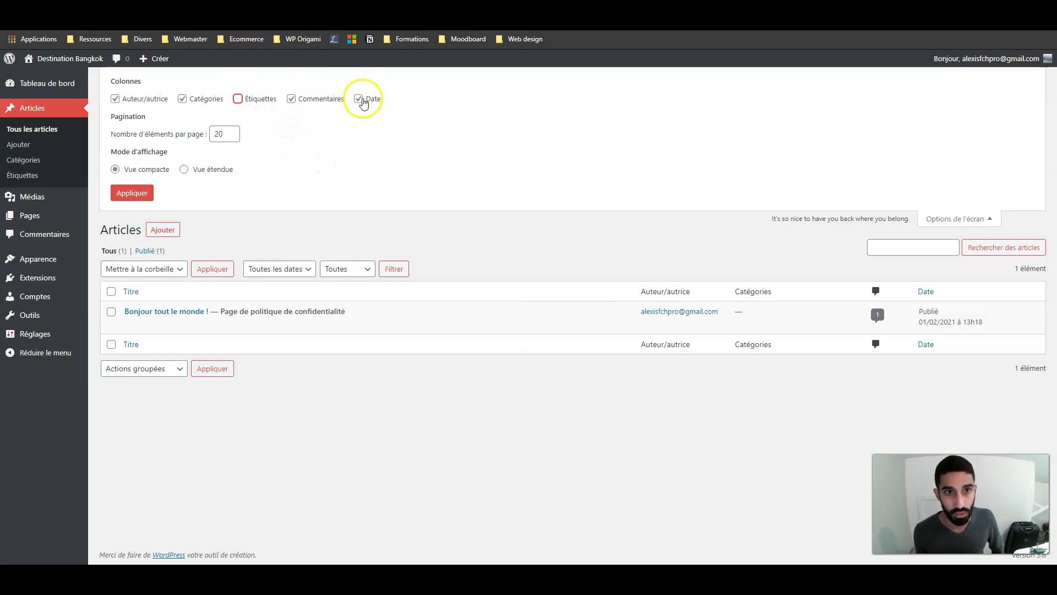
{"action": "left_click", "coordinate": [147, 99]}
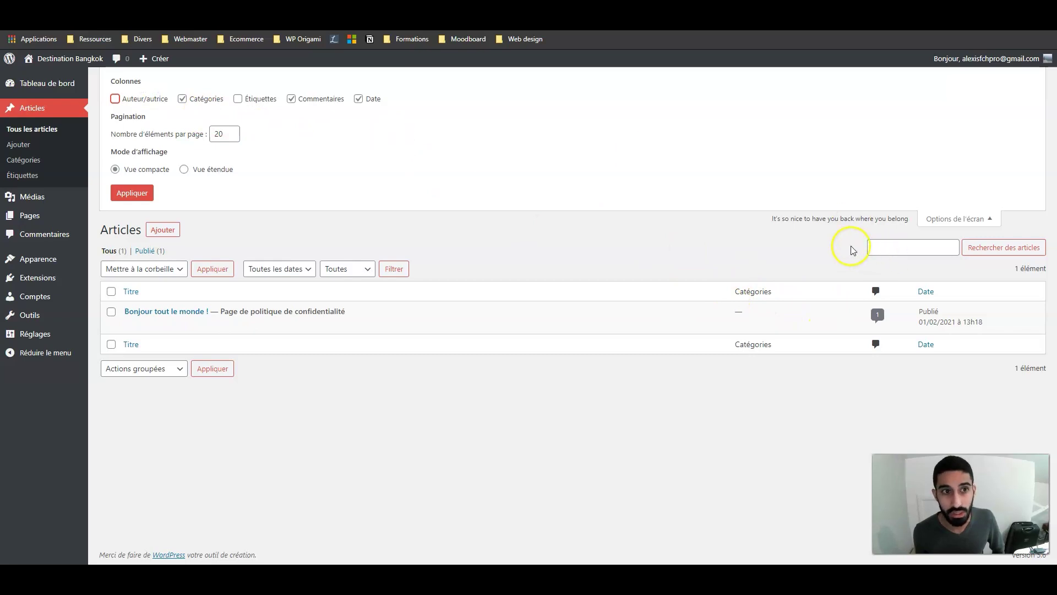
{"action": "left_click", "coordinate": [322, 99]}
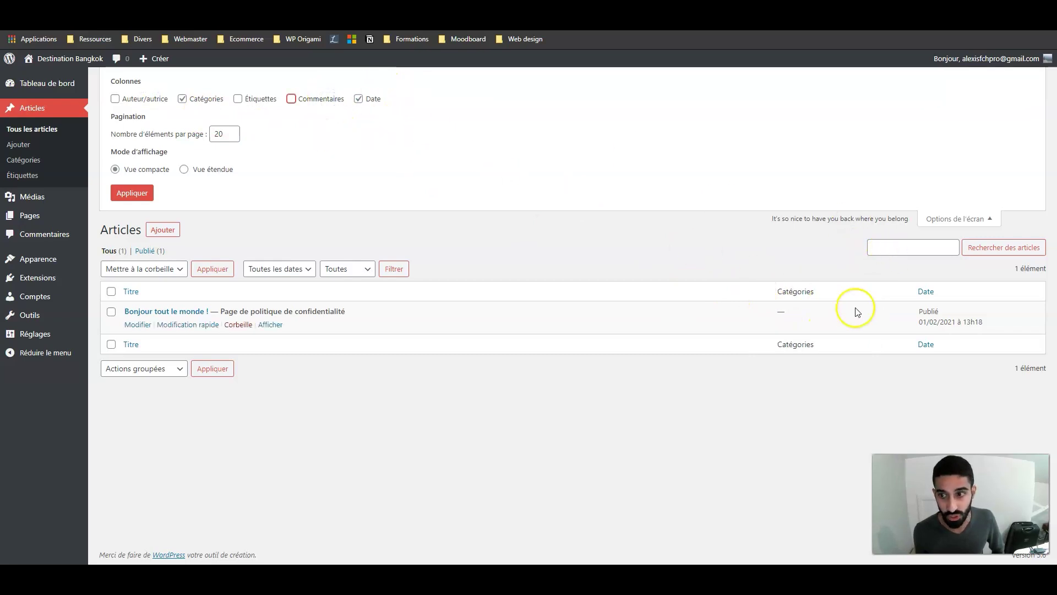
{"action": "left_click", "coordinate": [953, 219]}
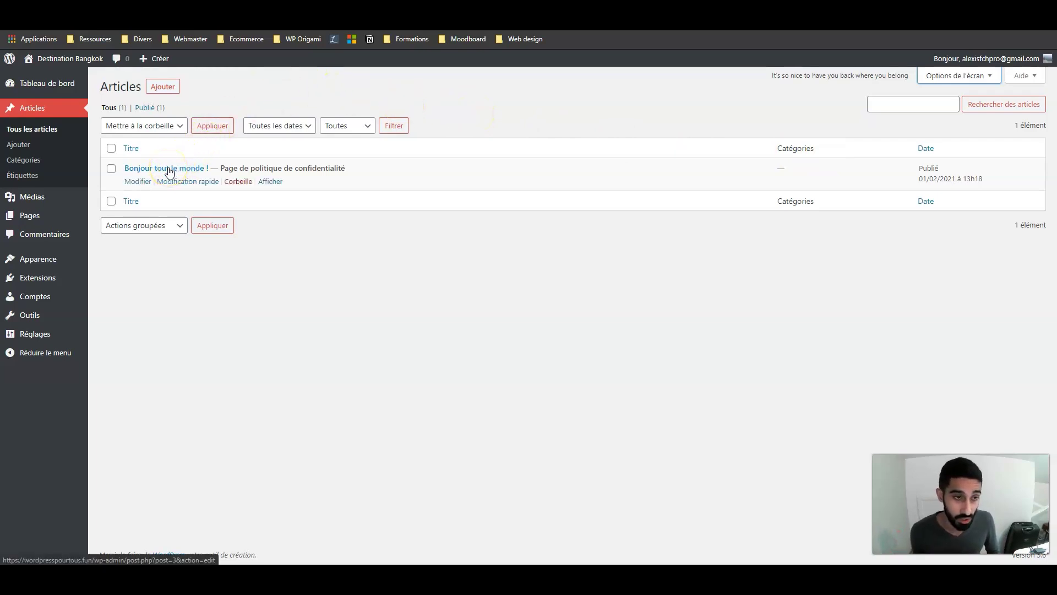
Create a new article and give it the title "Titre".
{"action": "left_click", "coordinate": [154, 88]}
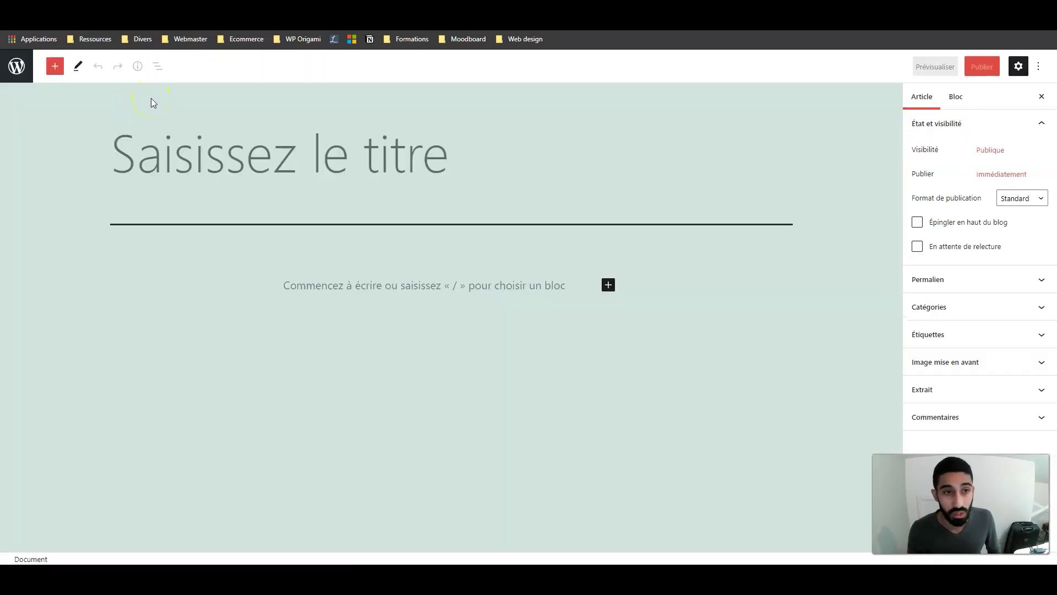
{"action": "left_click", "coordinate": [452, 319]}
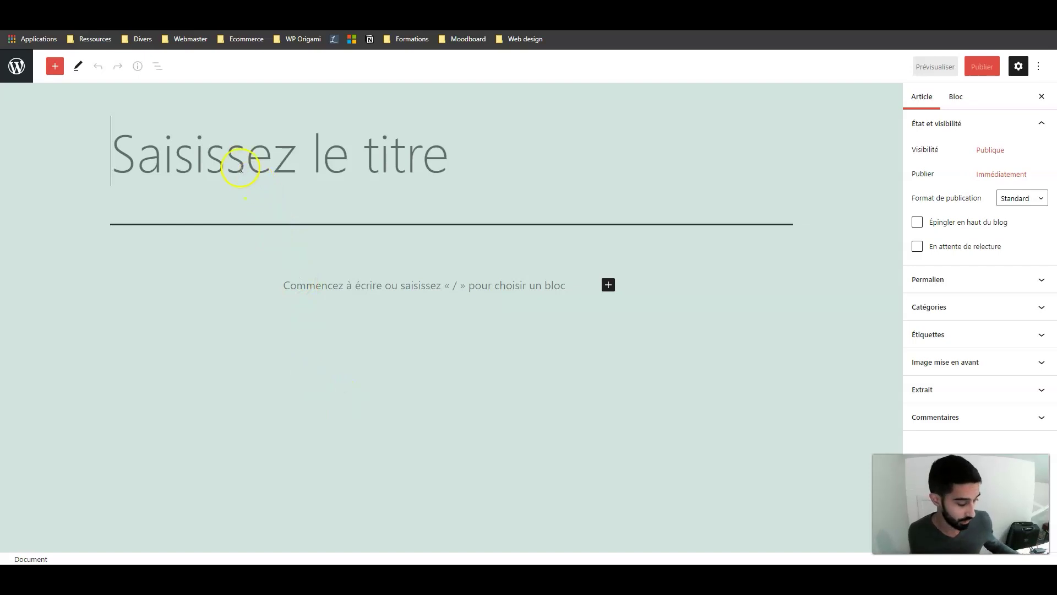
{"action": "type", "text": "Titre"}
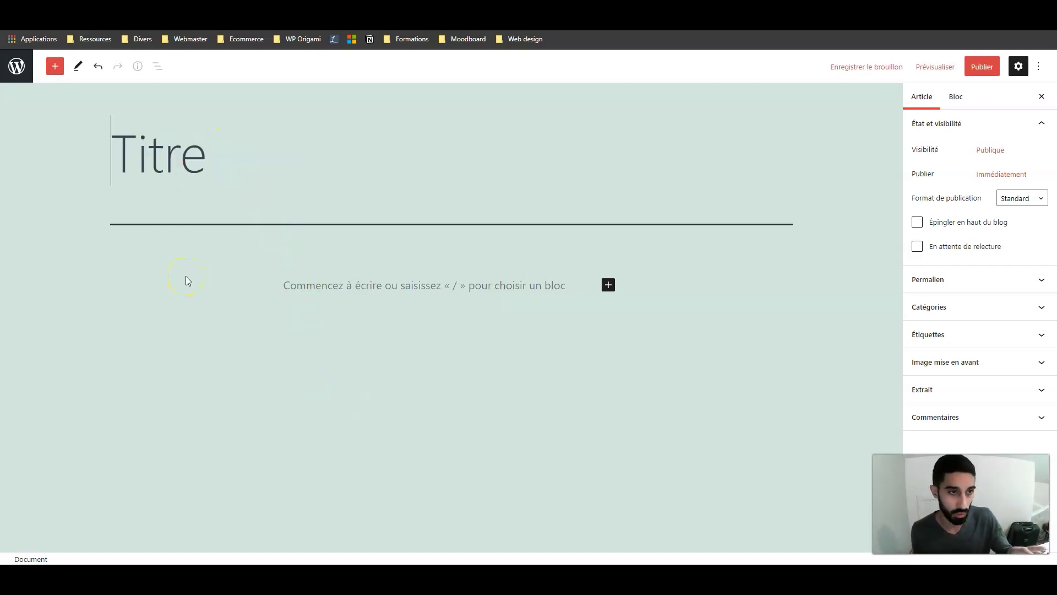
{"action": "left_click_drag", "start_coordinate": [217, 158], "coordinate": [82, 156]}
{"action": "left_click", "coordinate": [239, 283]}
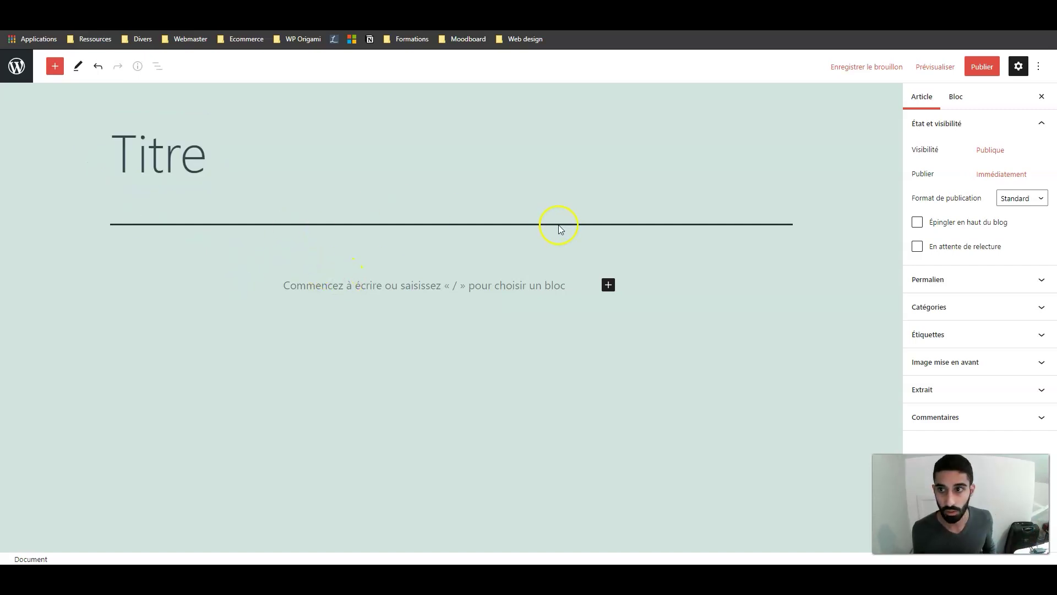
Write two paragraph blocks in the article body, "hdfhdfg" followed by "jhj".
{"action": "left_click", "coordinate": [429, 284]}
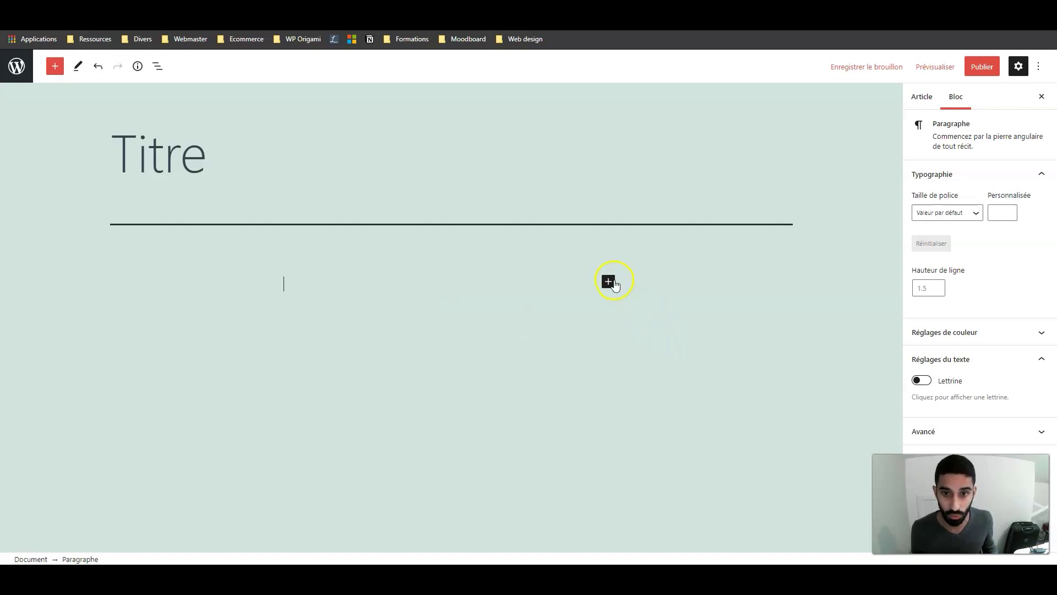
{"action": "type", "text": "hdfhdfg"}
{"action": "key", "text": "Return"}
{"action": "type", "text": "jhj"}
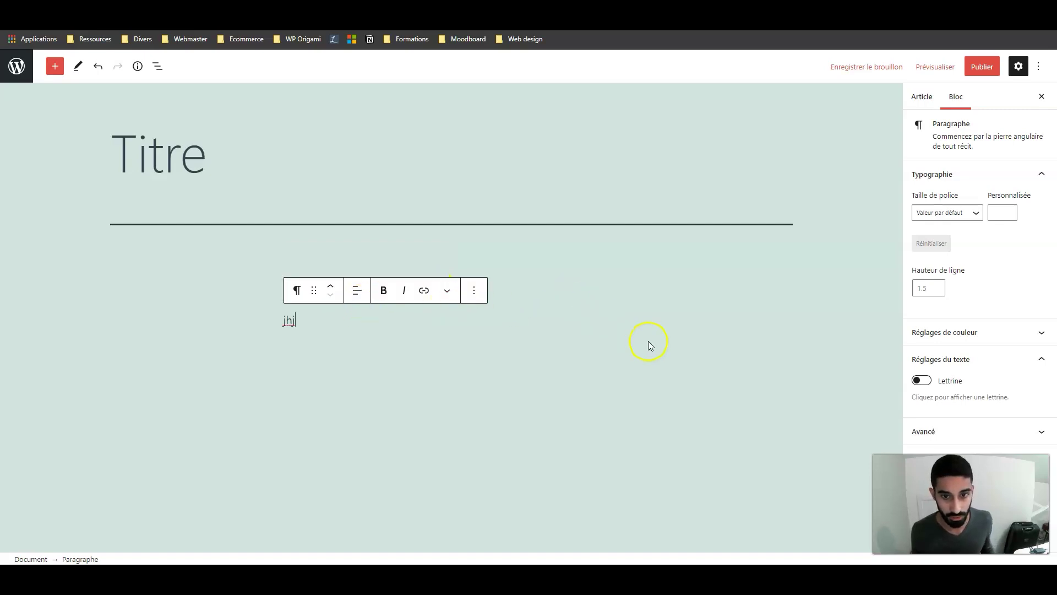
Move the "jhj" paragraph block above the "hdfhdfg" paragraph and deselect it.
{"action": "left_click", "coordinate": [614, 334]}
{"action": "left_click", "coordinate": [325, 319]}
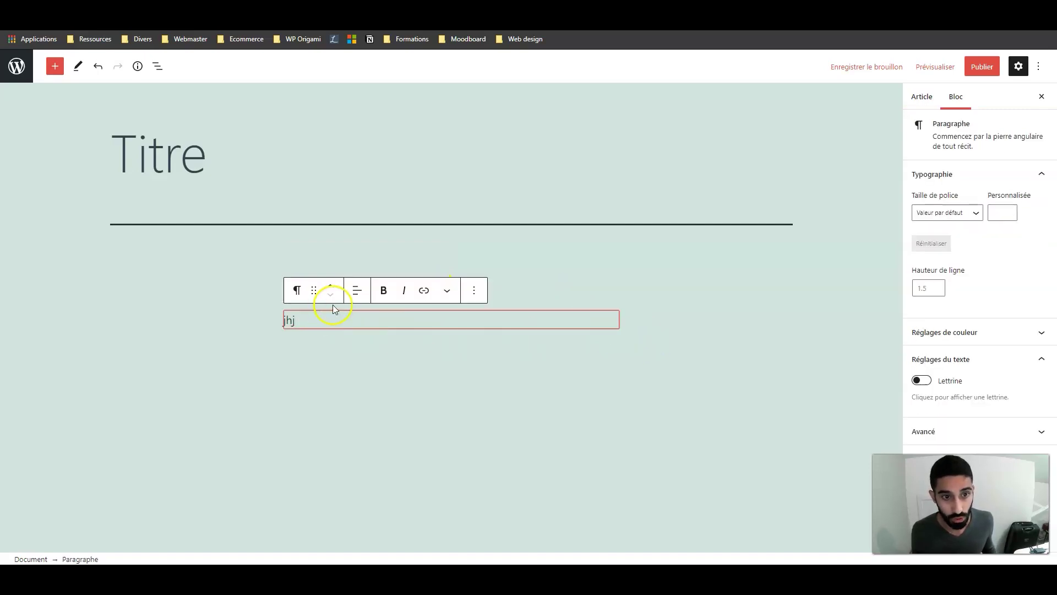
{"action": "left_click", "coordinate": [331, 286]}
{"action": "left_click", "coordinate": [328, 264]}
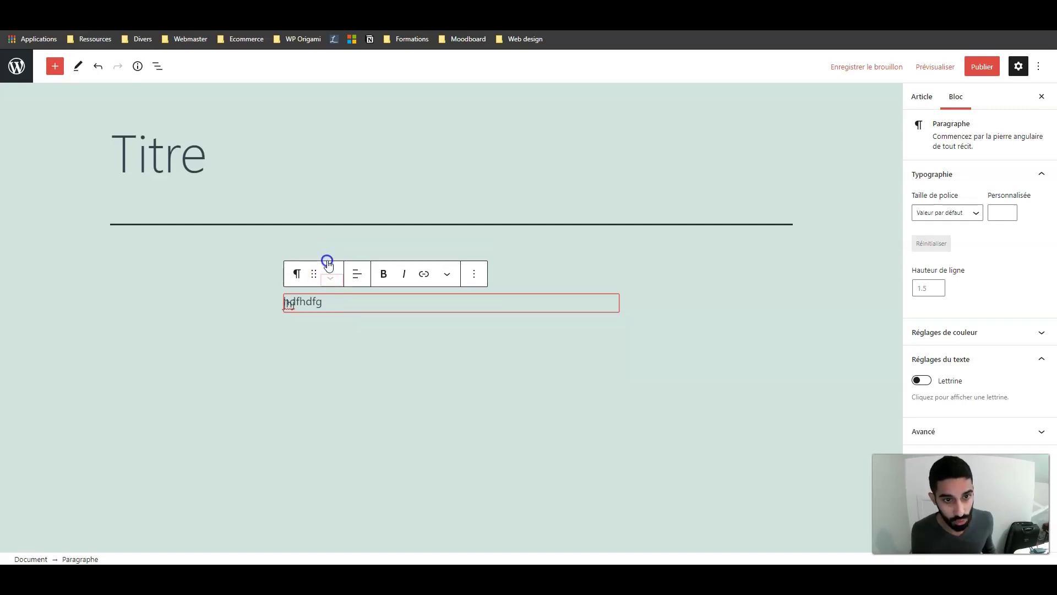
{"action": "mouse_move", "coordinate": [314, 287]}
{"action": "left_mouse_down"}
{"action": "mouse_move", "coordinate": [313, 260]}
{"action": "mouse_move", "coordinate": [308, 281]}
{"action": "left_mouse_up"}
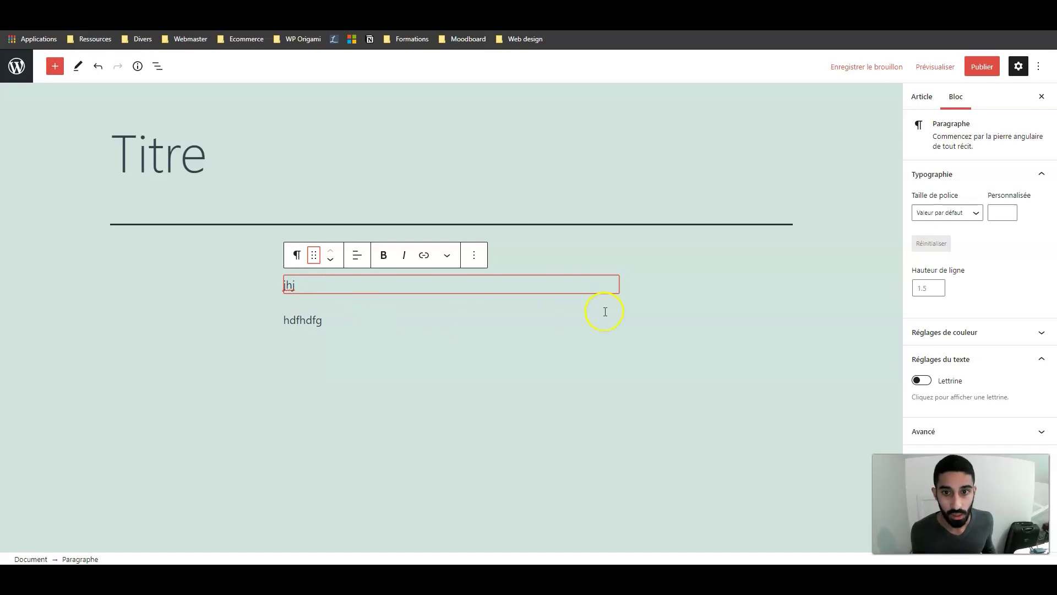
{"action": "left_click", "coordinate": [682, 271]}
Insert an Image block between the two paragraphs and remove it again.
{"action": "mouse_move", "coordinate": [469, 306]}
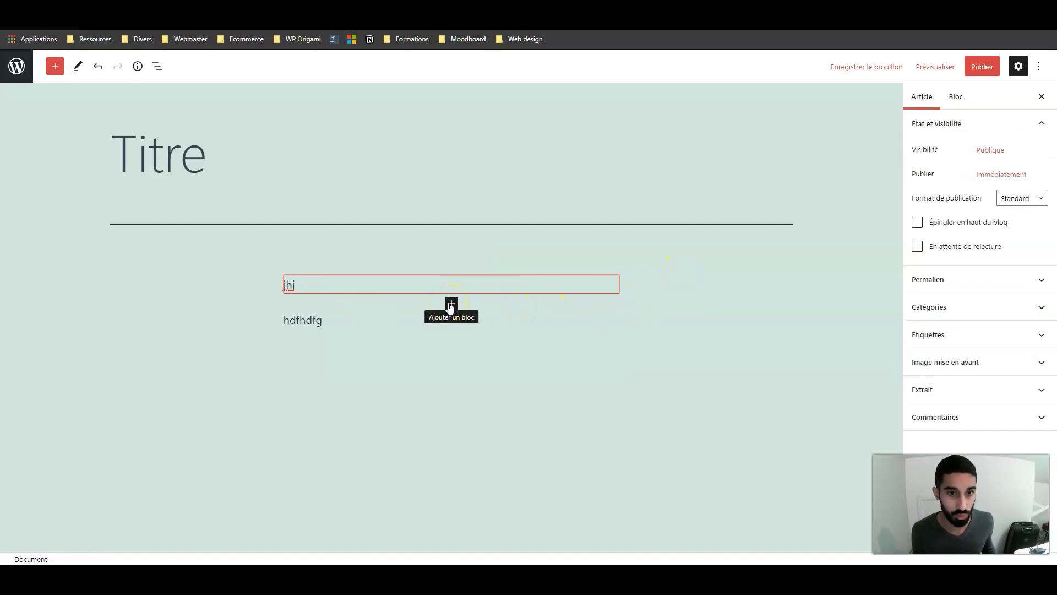
{"action": "left_click", "coordinate": [450, 306]}
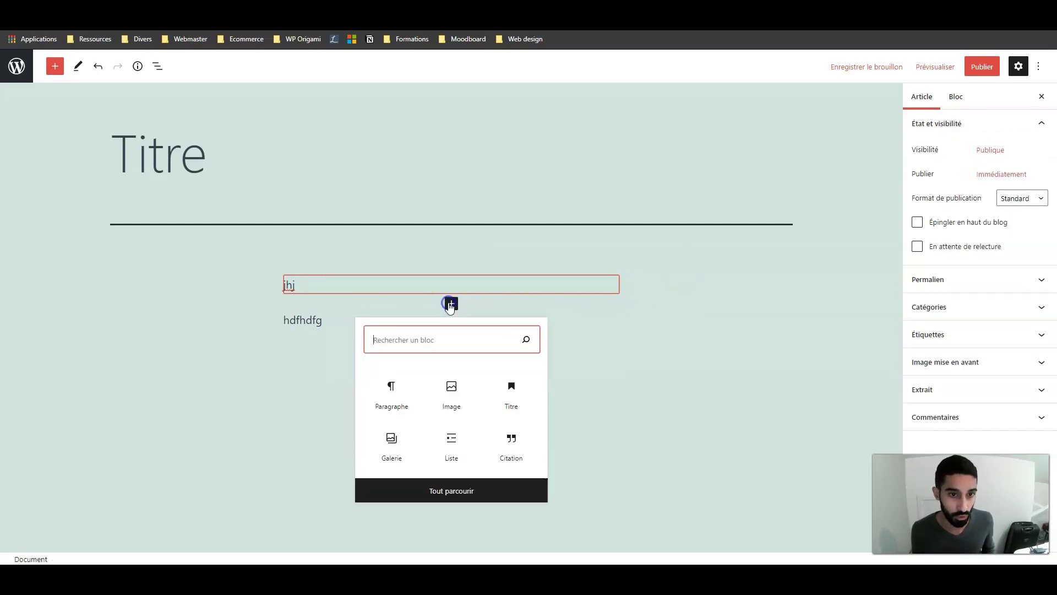
{"action": "left_click", "coordinate": [456, 404]}
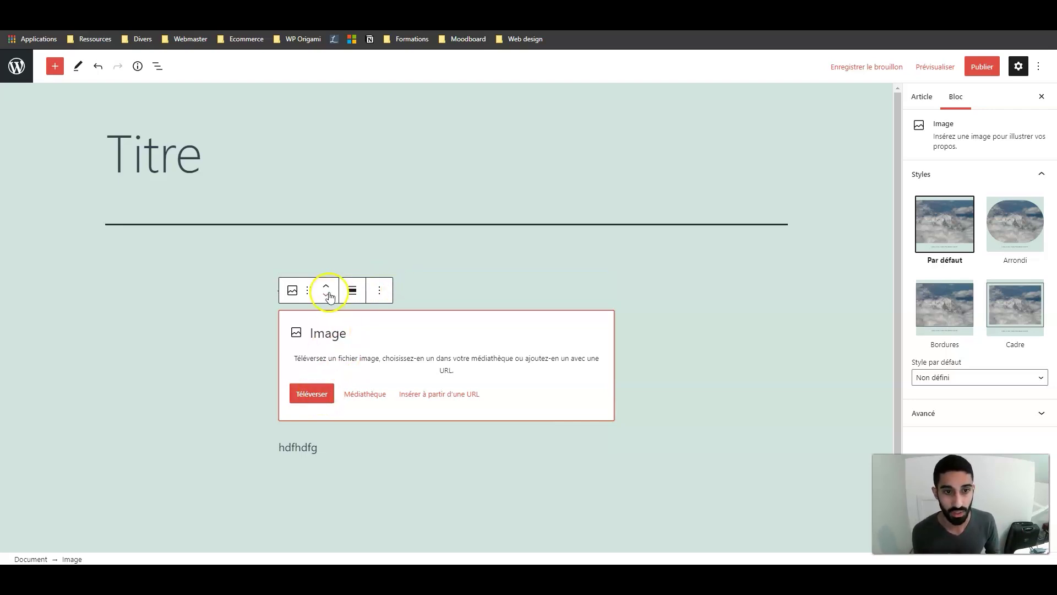
{"action": "left_click", "coordinate": [379, 290]}
{"action": "left_click", "coordinate": [409, 539]}
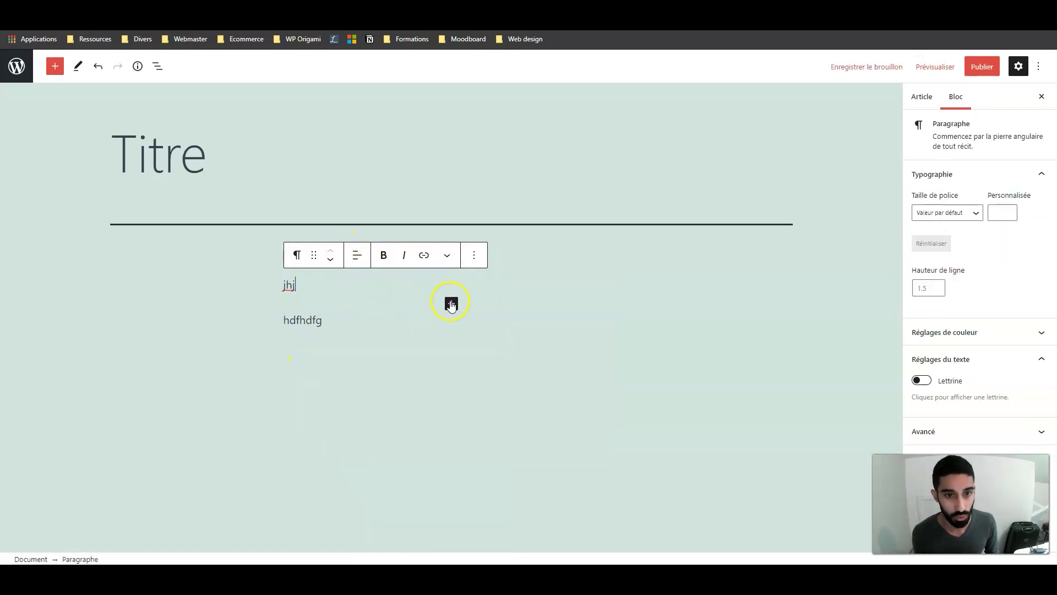
Insert an H2 Titre block reading "dfreg" between the two paragraphs.
{"action": "left_click", "coordinate": [451, 304]}
{"action": "left_click", "coordinate": [510, 399]}
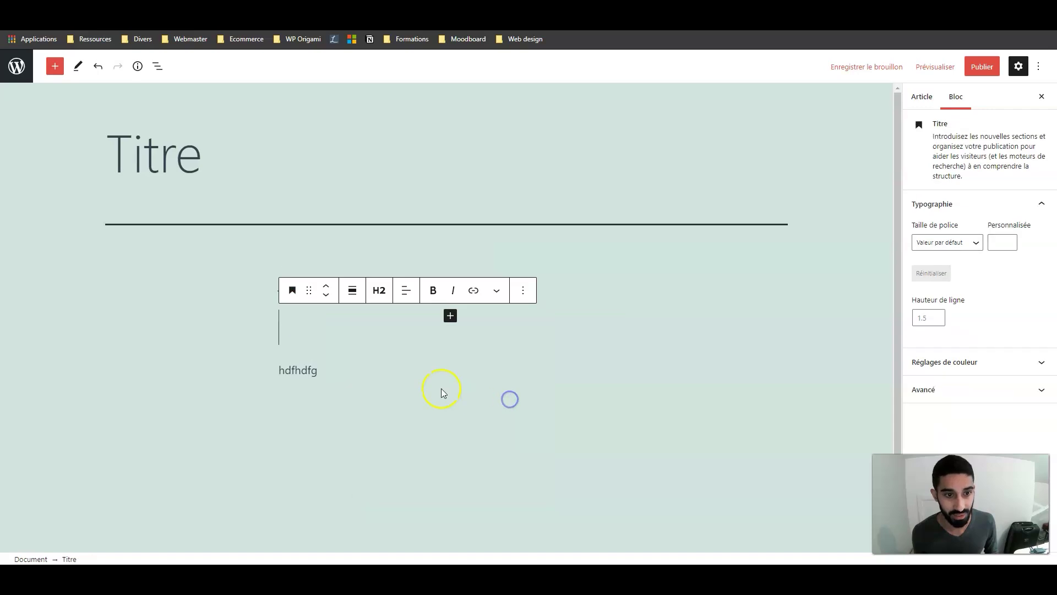
{"action": "type", "text": "dfreg"}
{"action": "left_click", "coordinate": [678, 329]}
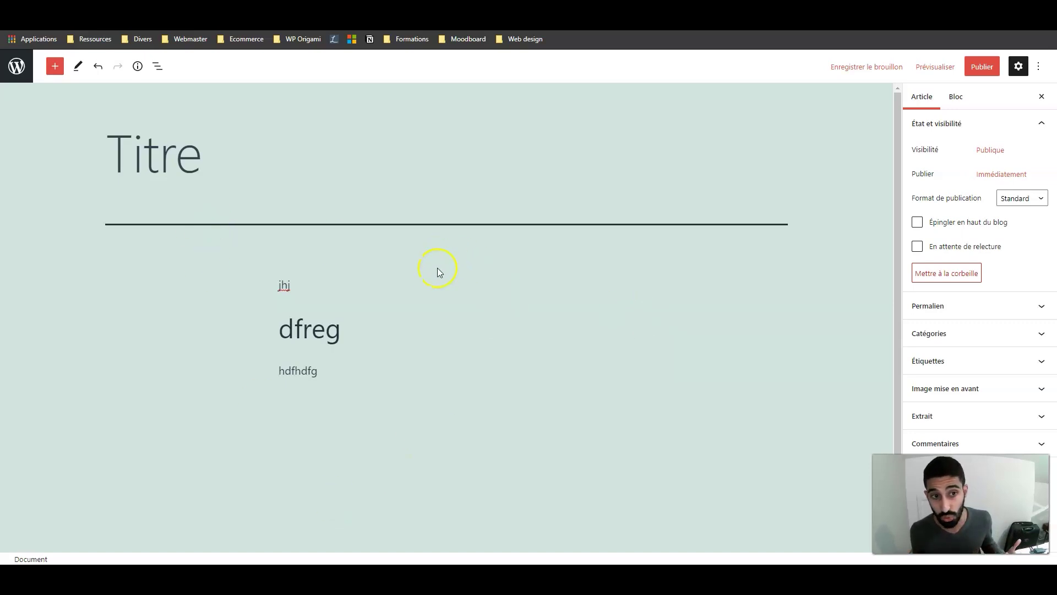
Browse the full block library's text and media blocks, and review the article's document details and outline.
{"action": "left_click", "coordinate": [50, 70]}
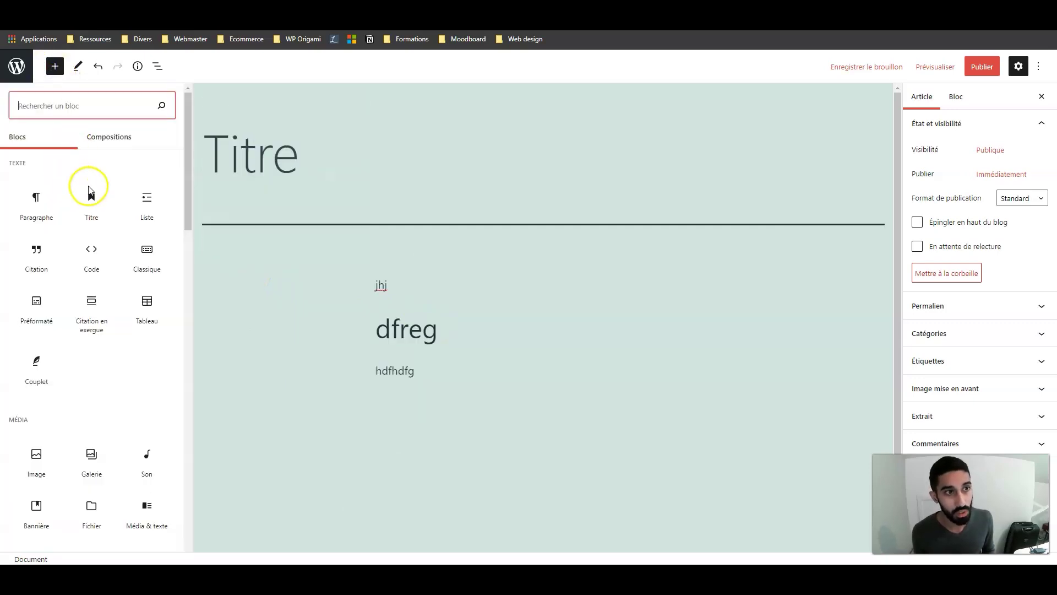
{"action": "mouse_move", "coordinate": [96, 197]}
{"action": "scroll", "coordinate": [57, 193], "scroll_direction": "down", "scroll_amount": 4}
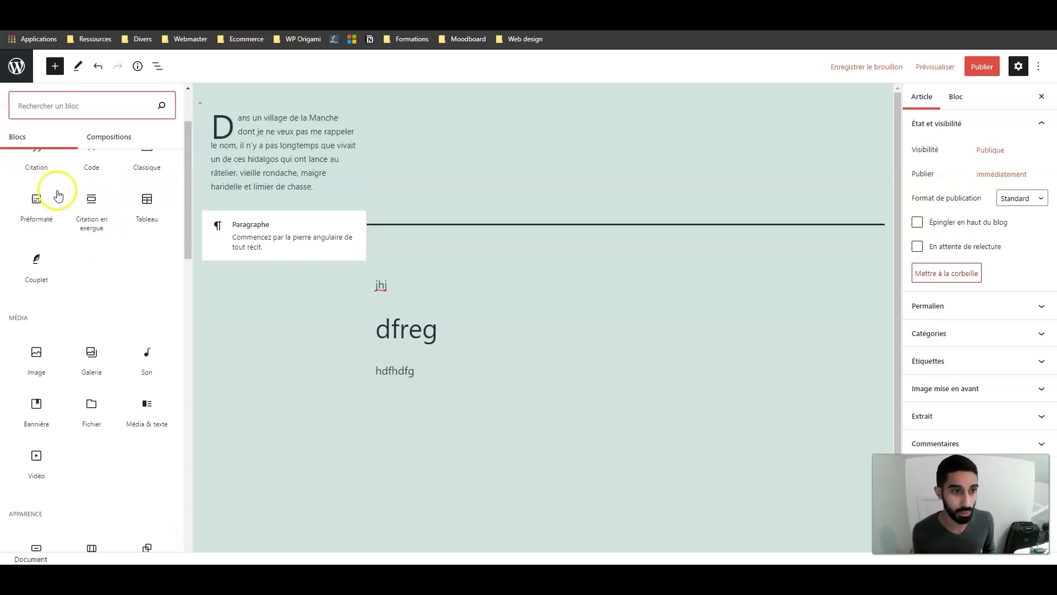
{"action": "mouse_move", "coordinate": [82, 255]}
{"action": "scroll", "coordinate": [82, 255], "scroll_direction": "up", "scroll_amount": 4}
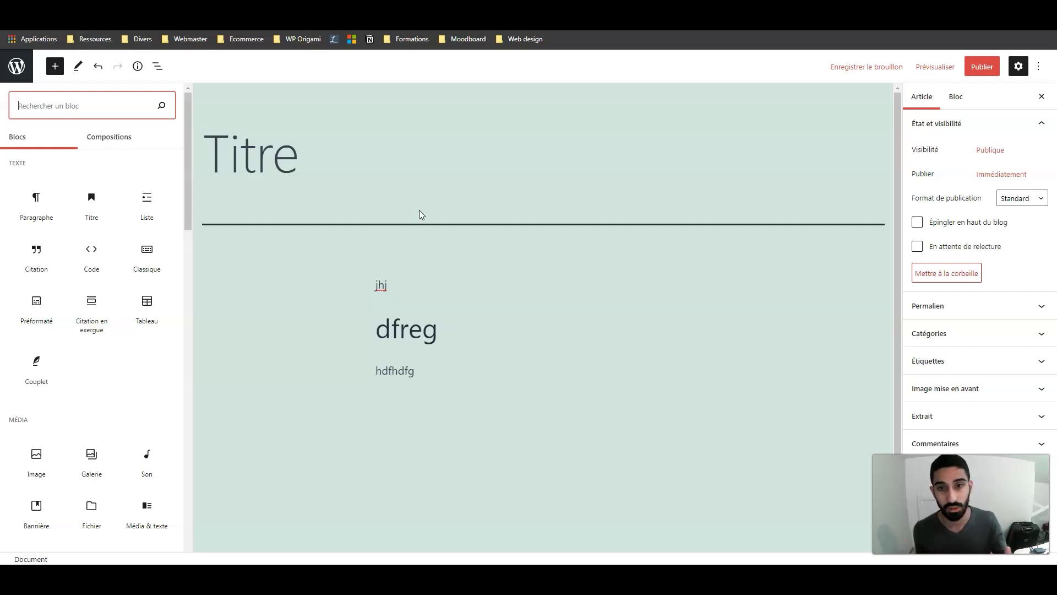
{"action": "left_click", "coordinate": [59, 70]}
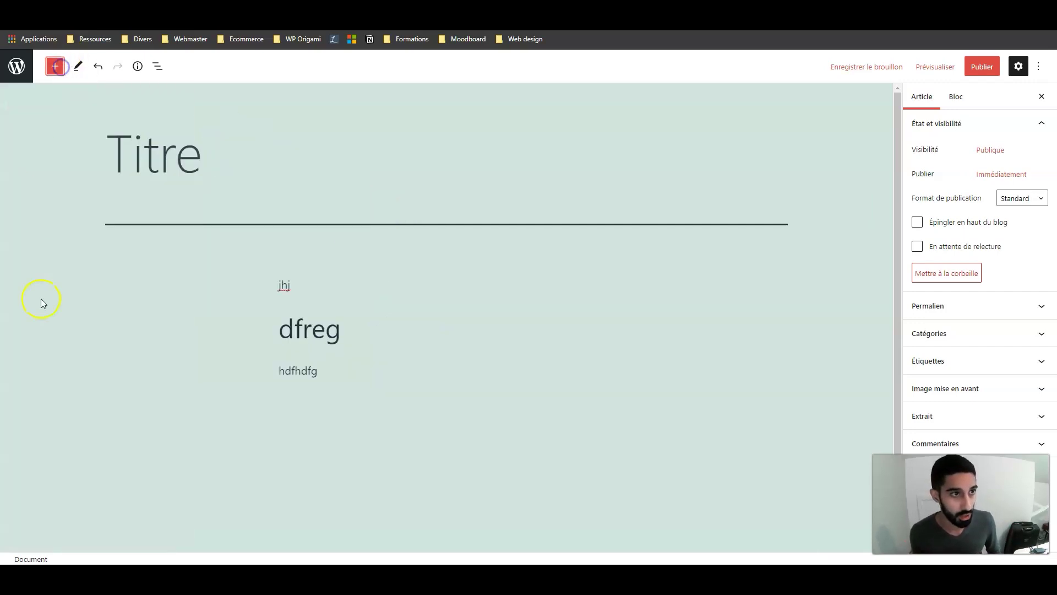
{"action": "left_click", "coordinate": [137, 67]}
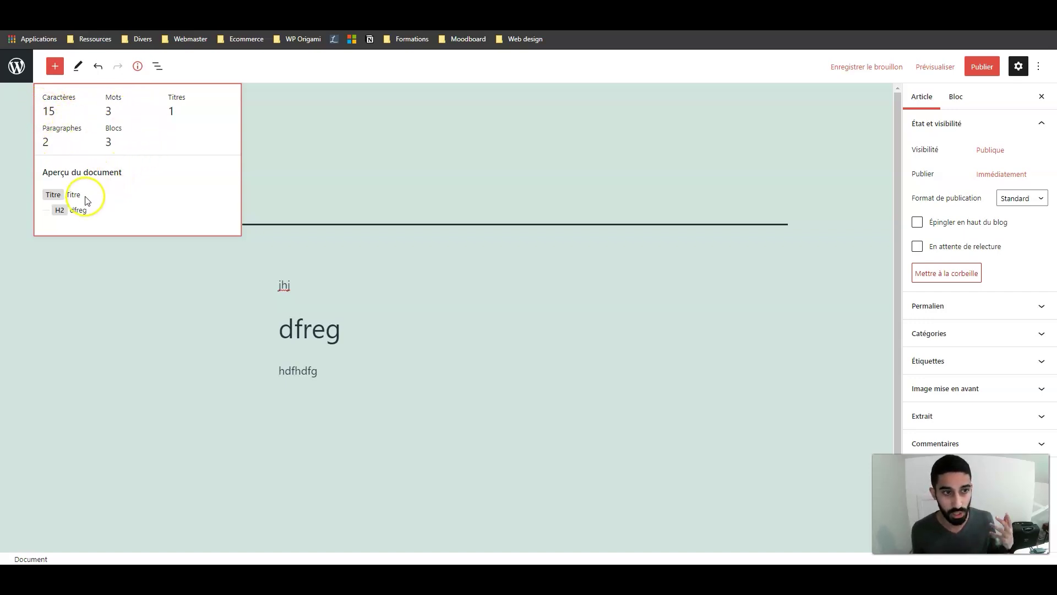
{"action": "left_click", "coordinate": [337, 119]}
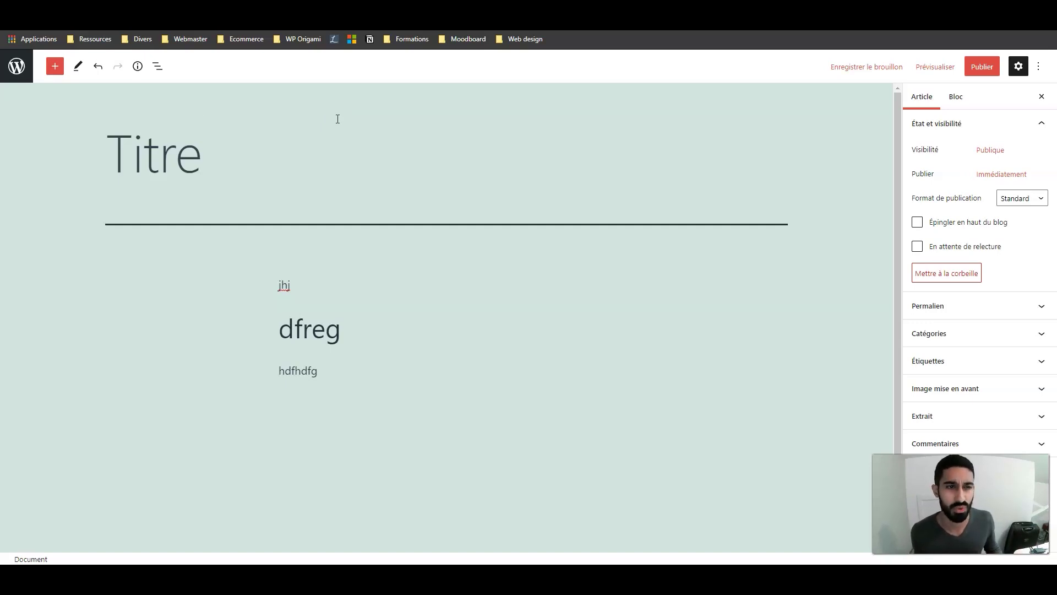
Compare the block settings of the "dfreg" heading with those of the "hdfhdfg" and "jhj" paragraphs.
{"action": "key", "text": "ctrl+s"}
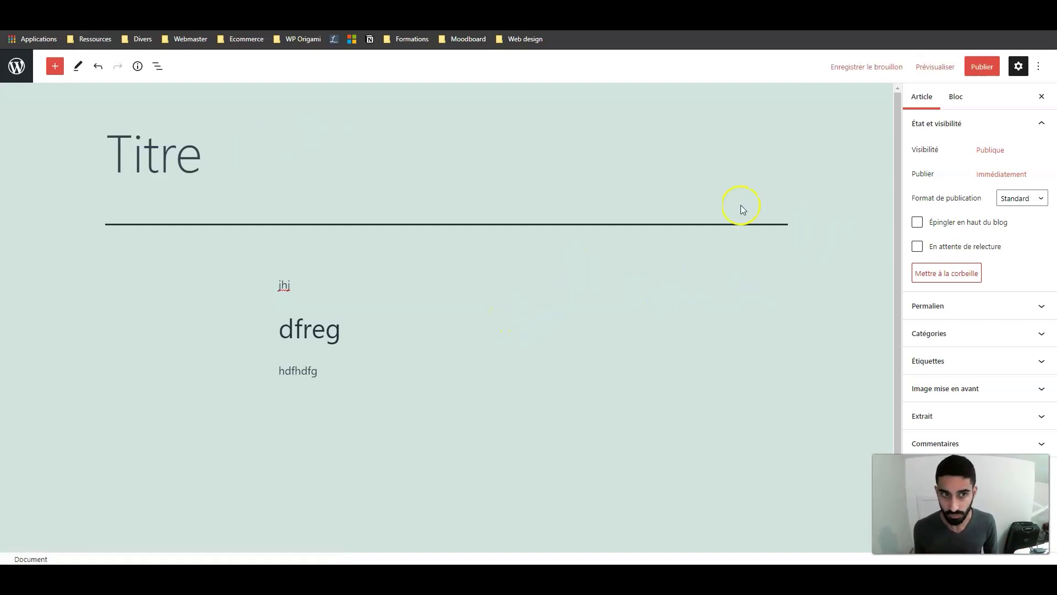
{"action": "left_click", "coordinate": [311, 331]}
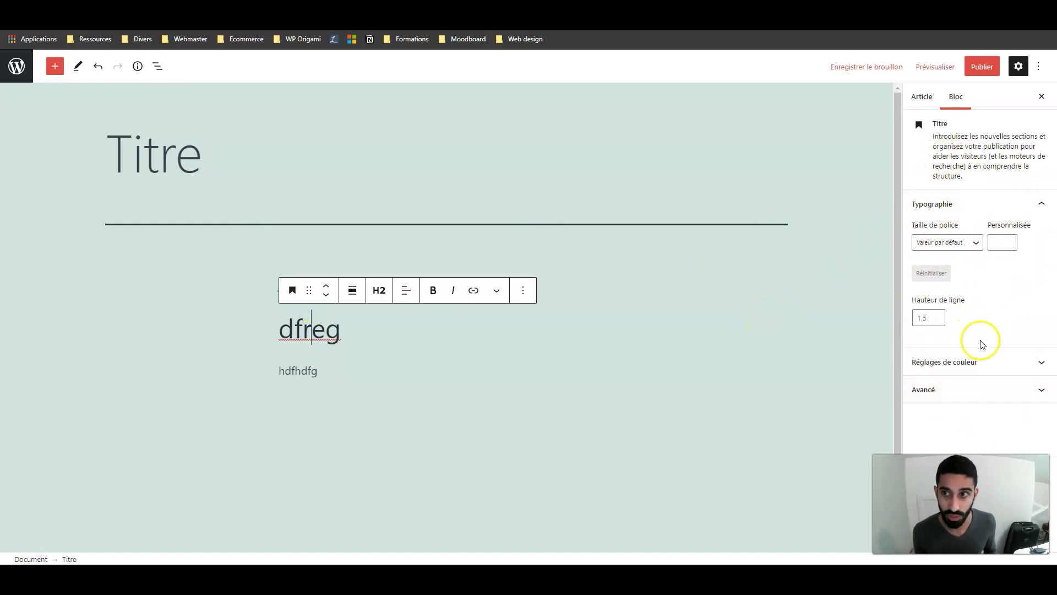
{"action": "left_click", "coordinate": [310, 370]}
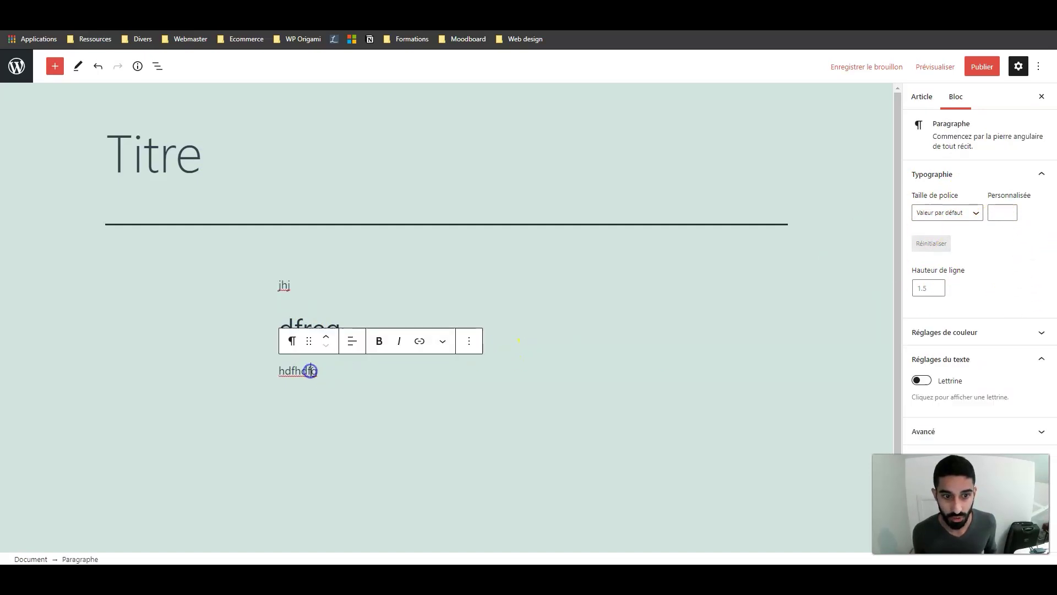
{"action": "left_click", "coordinate": [304, 286]}
{"action": "left_click", "coordinate": [325, 329]}
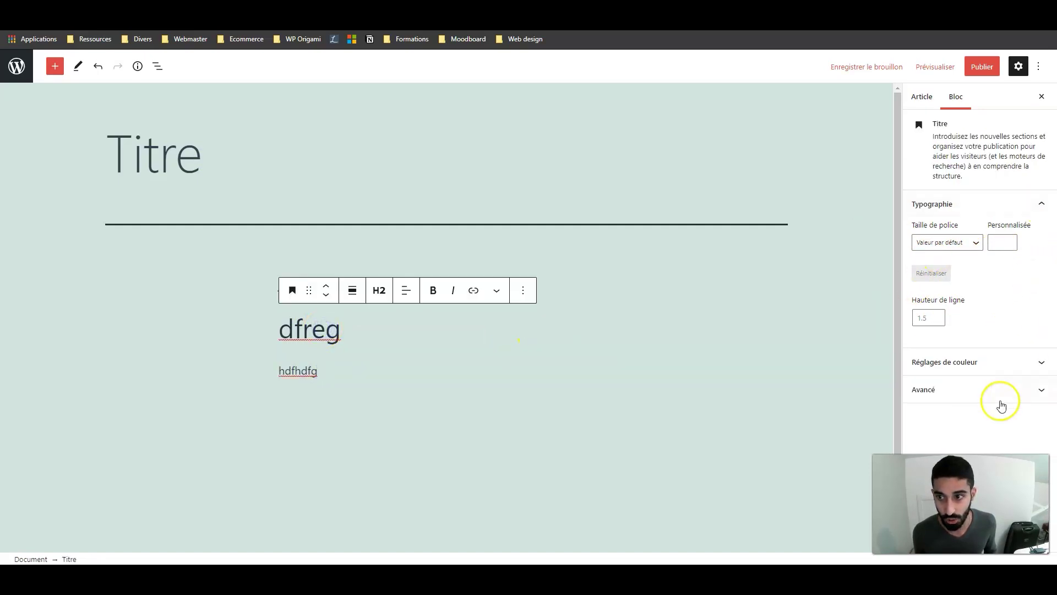
{"action": "left_click", "coordinate": [295, 371]}
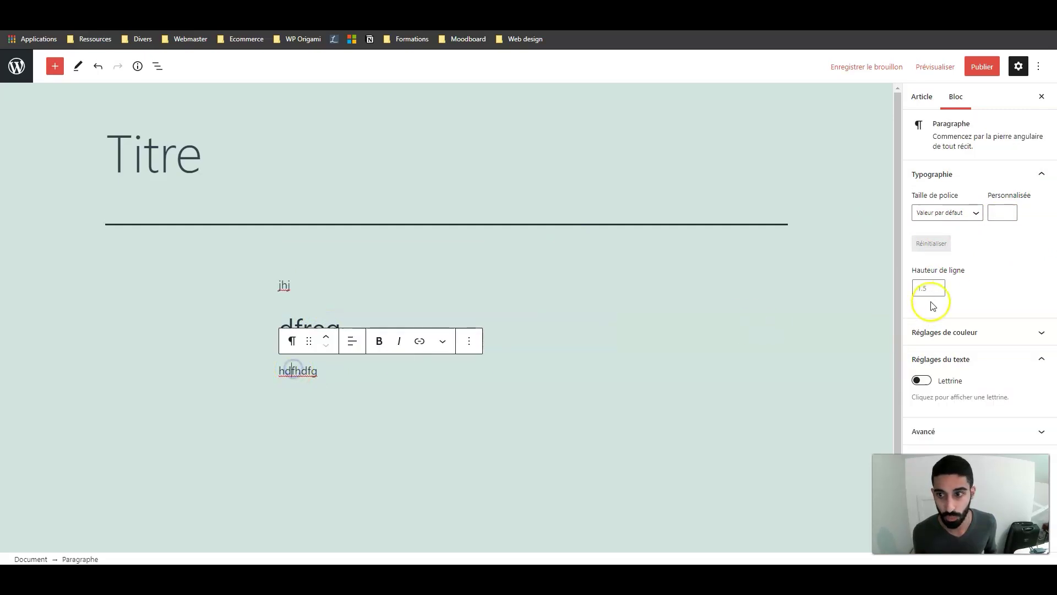
Review the "hdfhdfg" paragraph's typography settings, including its font size choices, and its text and background colour settings.
{"action": "left_click", "coordinate": [980, 358]}
{"action": "left_click", "coordinate": [968, 172]}
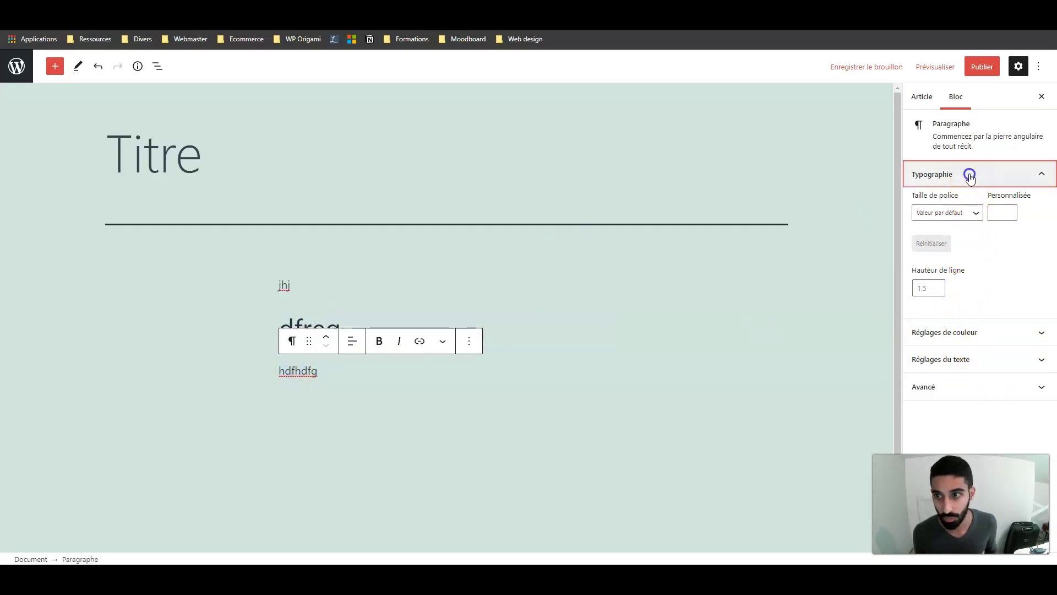
{"action": "left_click", "coordinate": [976, 305]}
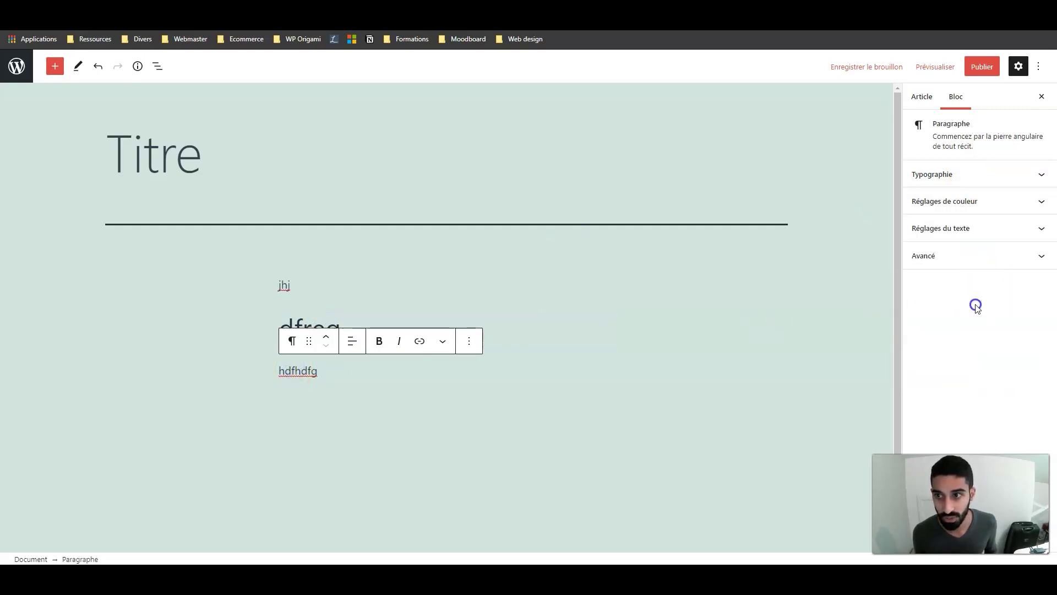
{"action": "left_click", "coordinate": [962, 186]}
{"action": "left_click", "coordinate": [961, 214]}
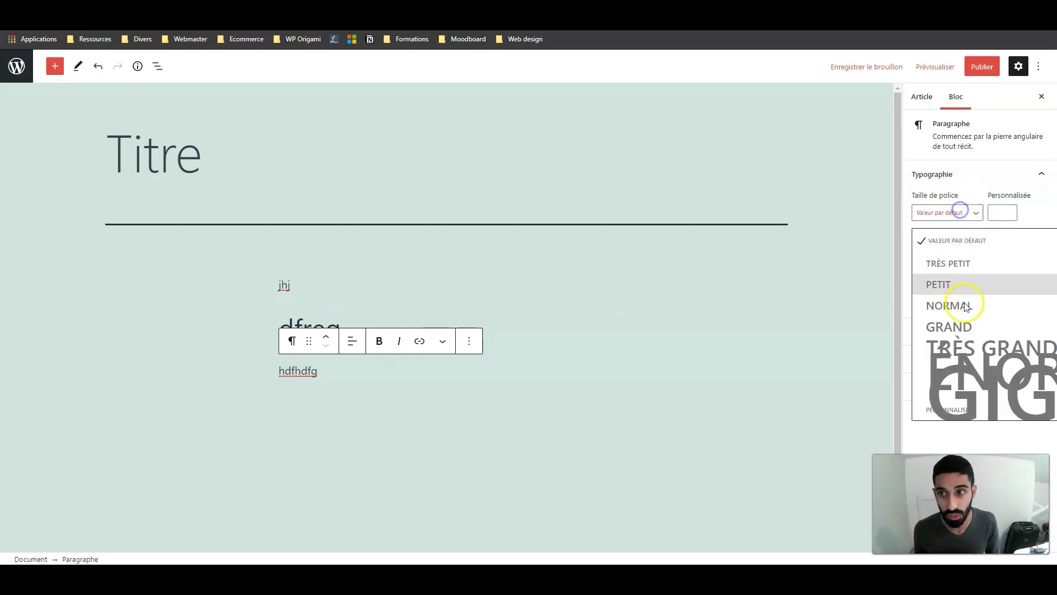
{"action": "left_click", "coordinate": [981, 174]}
{"action": "left_click", "coordinate": [968, 211]}
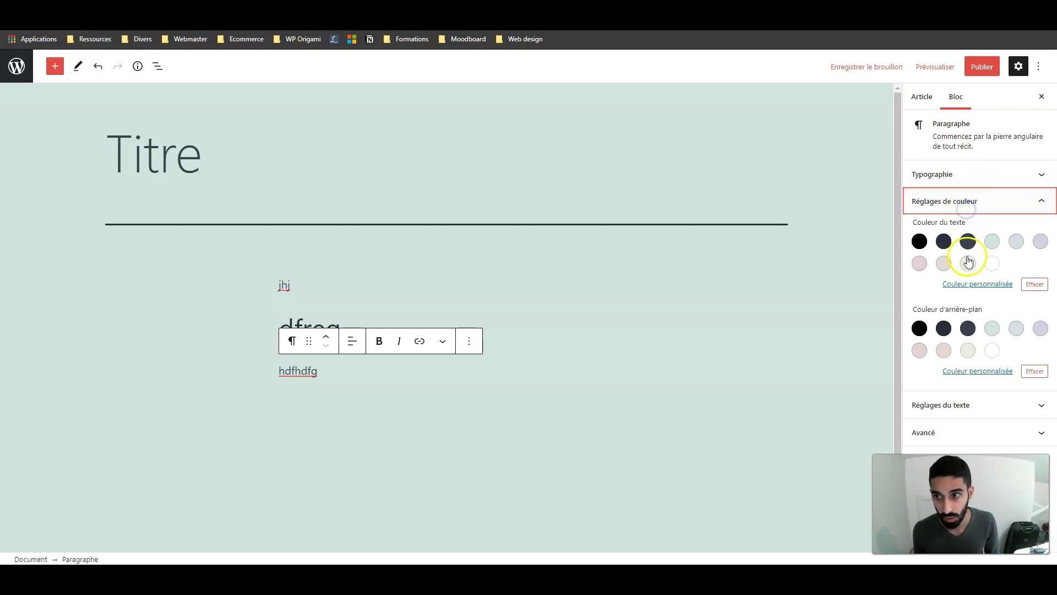
{"action": "left_click", "coordinate": [968, 201]}
Try the Lettrine option in the "hdfhdfg" paragraph's text settings and switch it back off.
{"action": "left_click", "coordinate": [961, 230]}
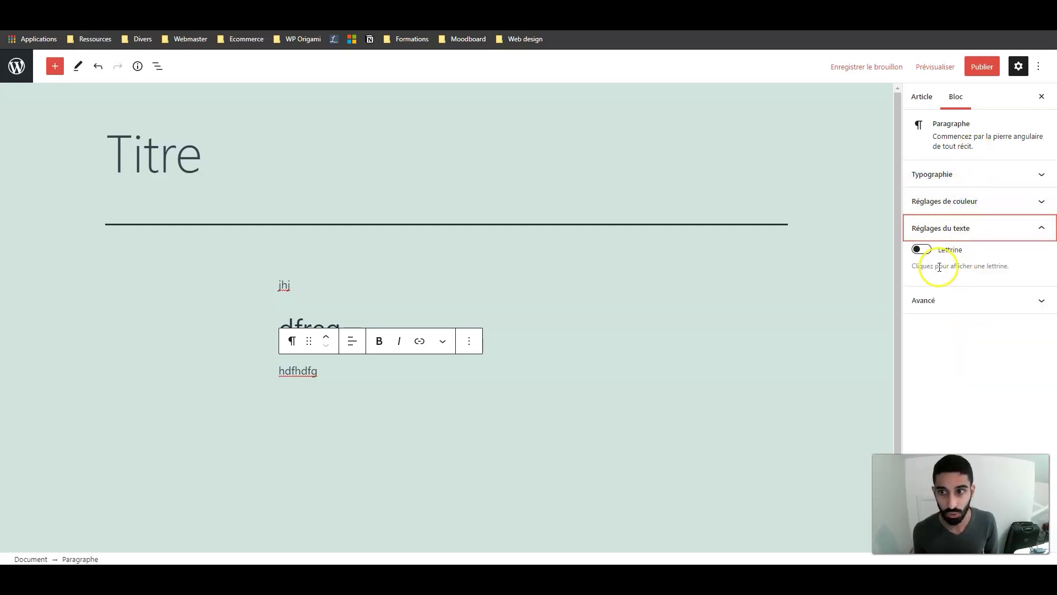
{"action": "left_click", "coordinate": [921, 250]}
{"action": "left_click", "coordinate": [924, 252]}
{"action": "left_click", "coordinate": [939, 228]}
{"action": "left_click", "coordinate": [941, 295]}
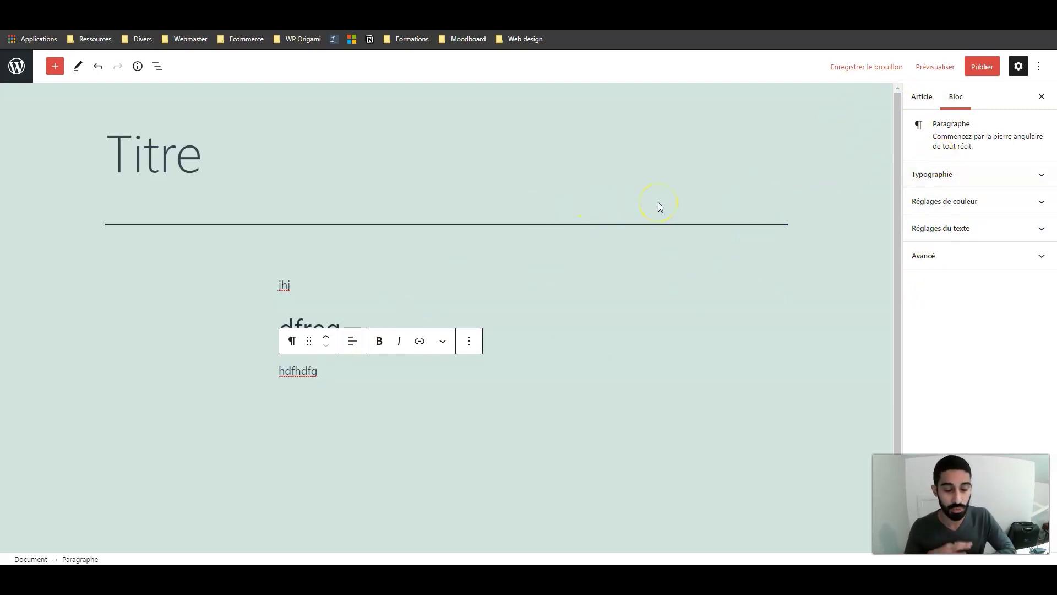
Review the article's status and visibility settings and its permalink.
{"action": "left_click", "coordinate": [921, 98]}
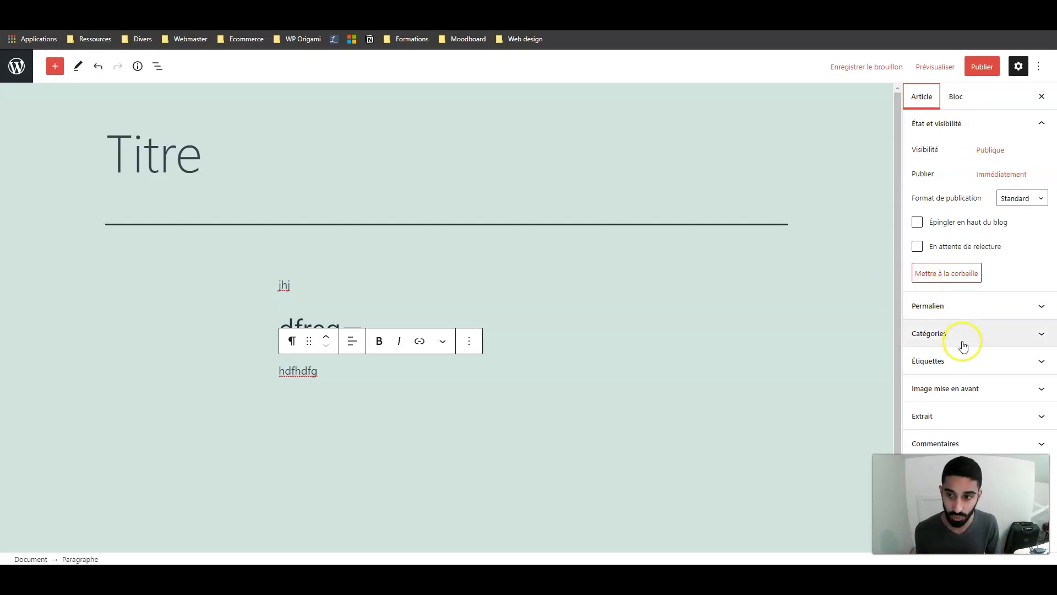
{"action": "left_click", "coordinate": [977, 127]}
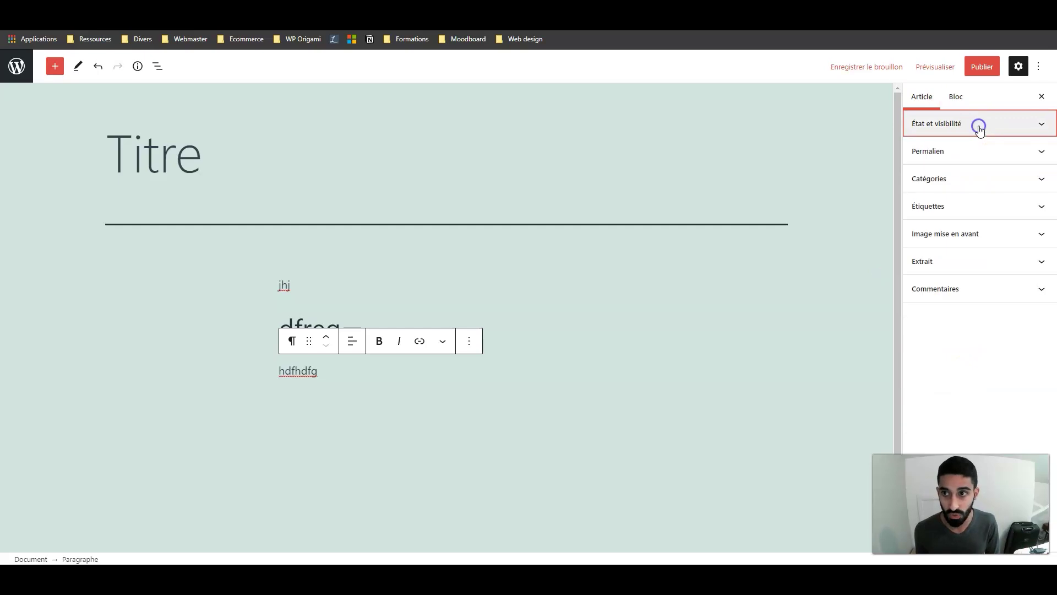
{"action": "left_click", "coordinate": [975, 132]}
{"action": "left_click", "coordinate": [973, 127]}
{"action": "left_click", "coordinate": [960, 153]}
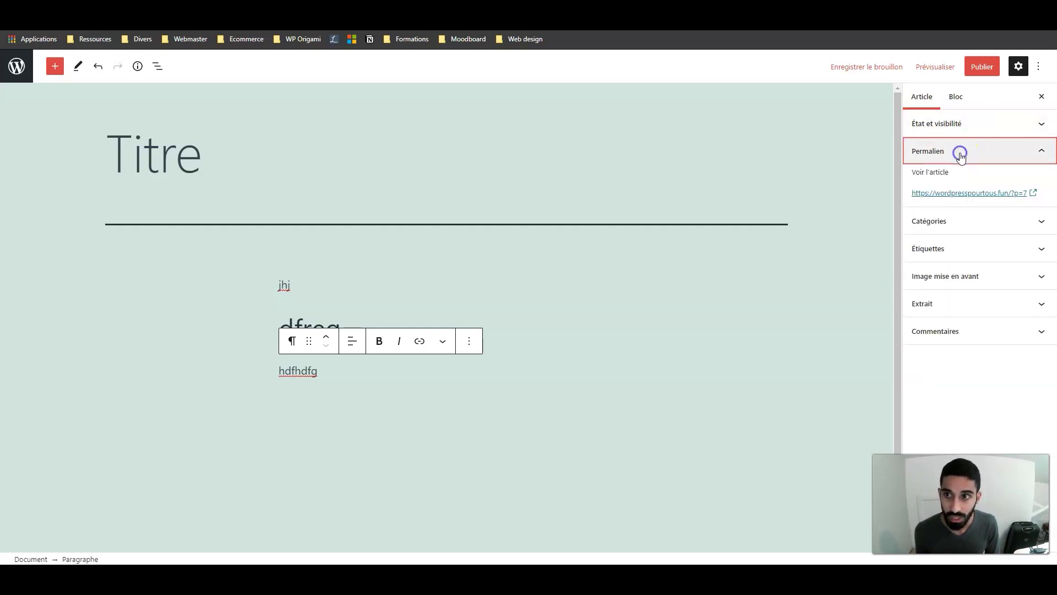
{"action": "left_click", "coordinate": [960, 154]}
Examine the article's category choices and the fields for adding a new category, leaving them empty.
{"action": "left_click", "coordinate": [956, 183]}
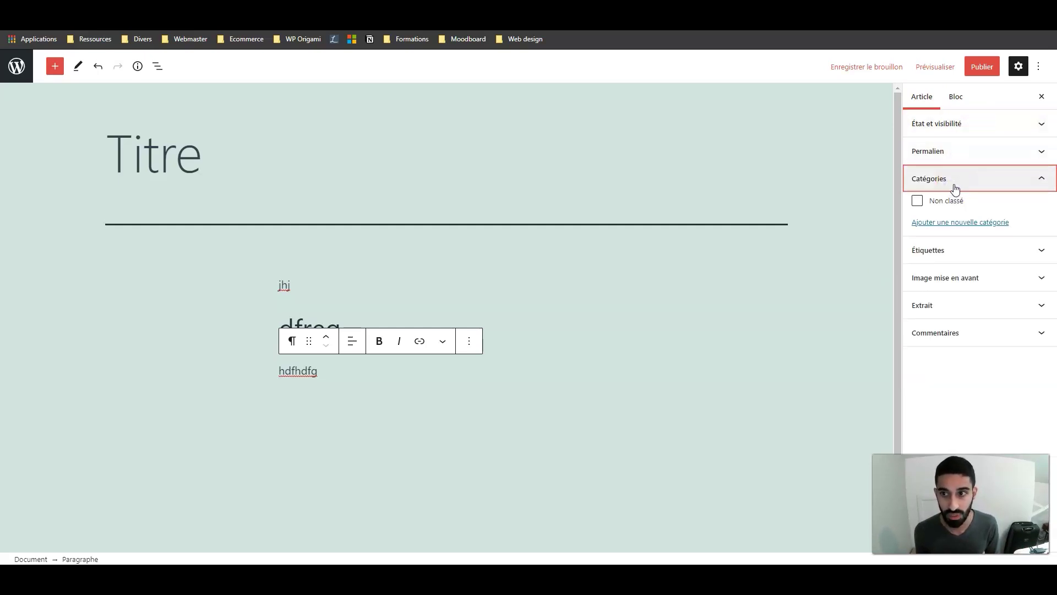
{"action": "left_click", "coordinate": [945, 223]}
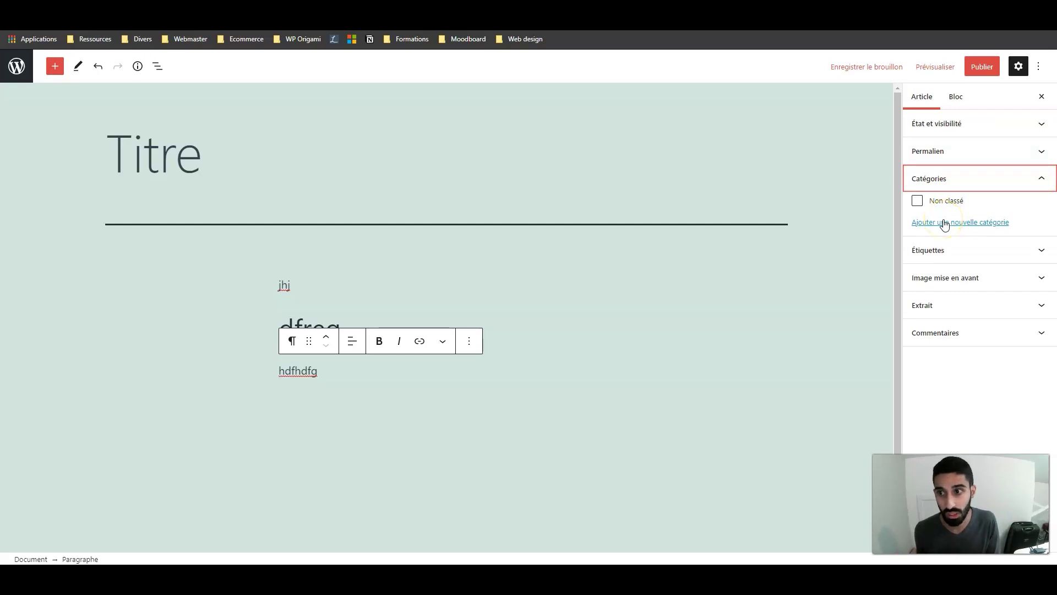
{"action": "left_click", "coordinate": [945, 223]}
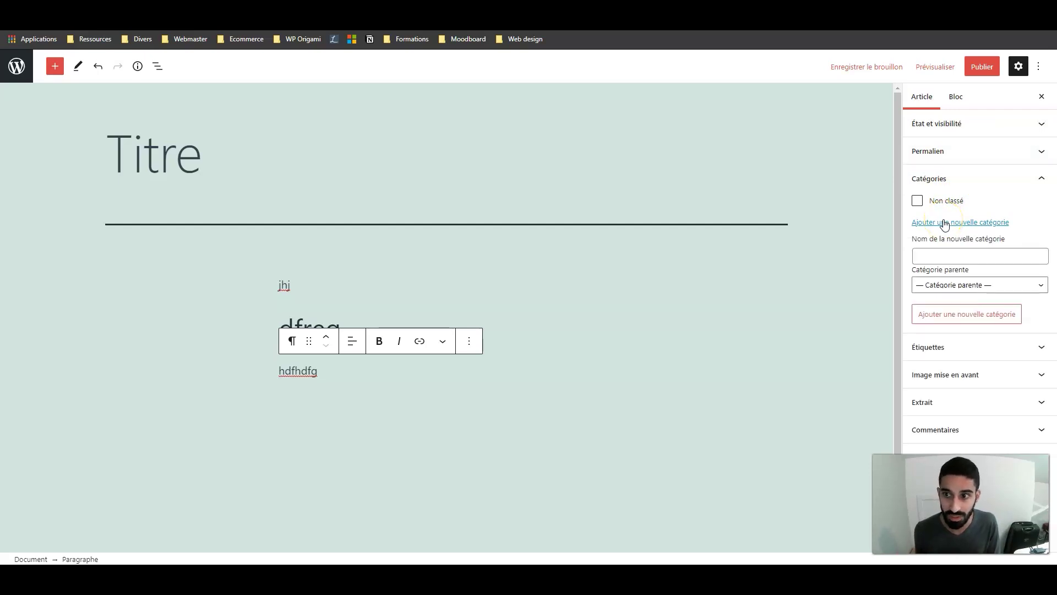
{"action": "left_click", "coordinate": [944, 256]}
{"action": "left_click", "coordinate": [951, 319]}
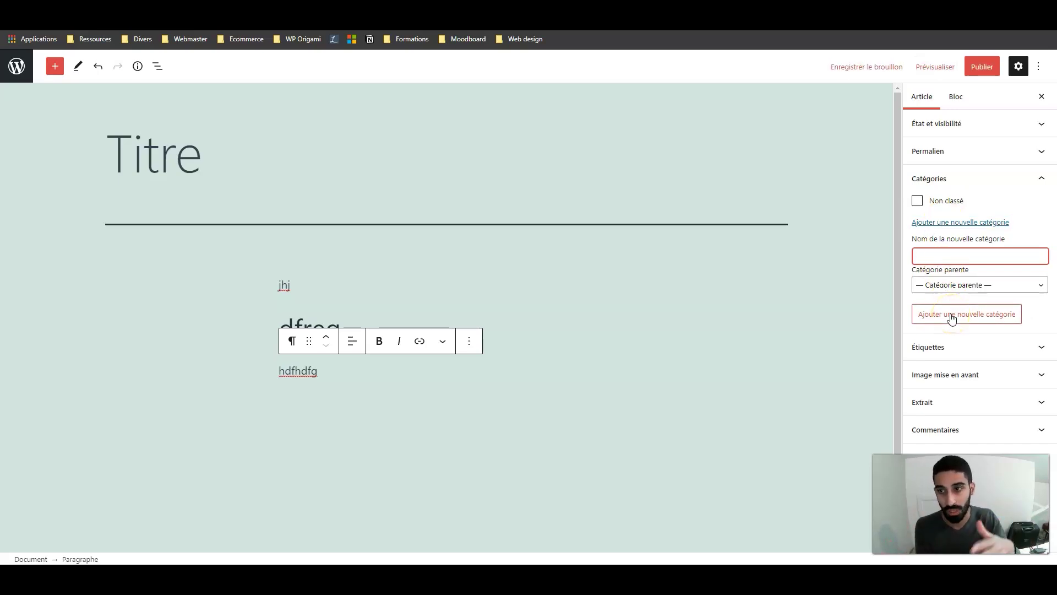
{"action": "left_click", "coordinate": [1031, 179]}
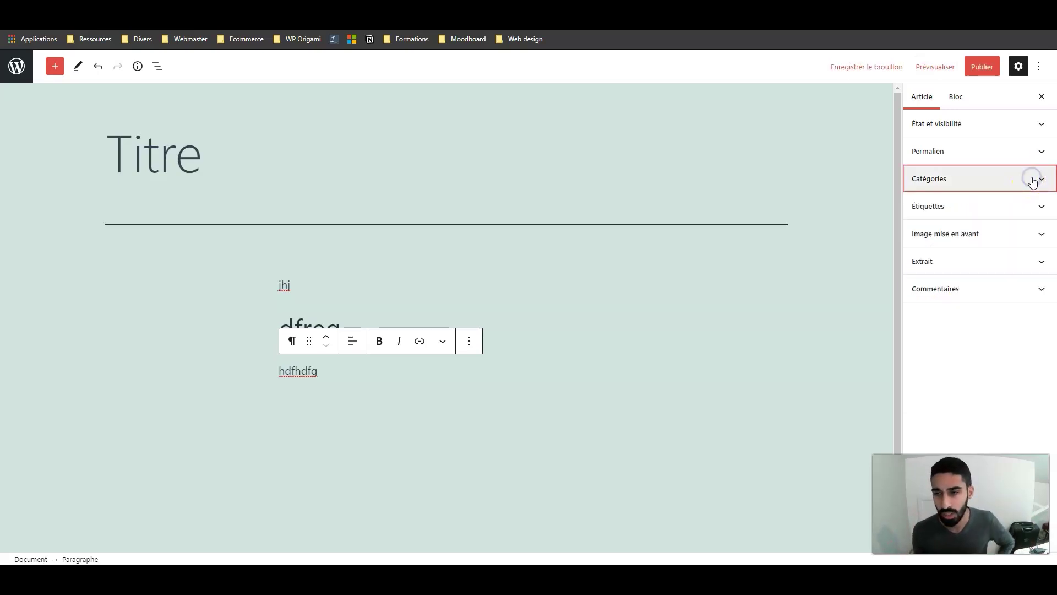
{"action": "left_click", "coordinate": [979, 327]}
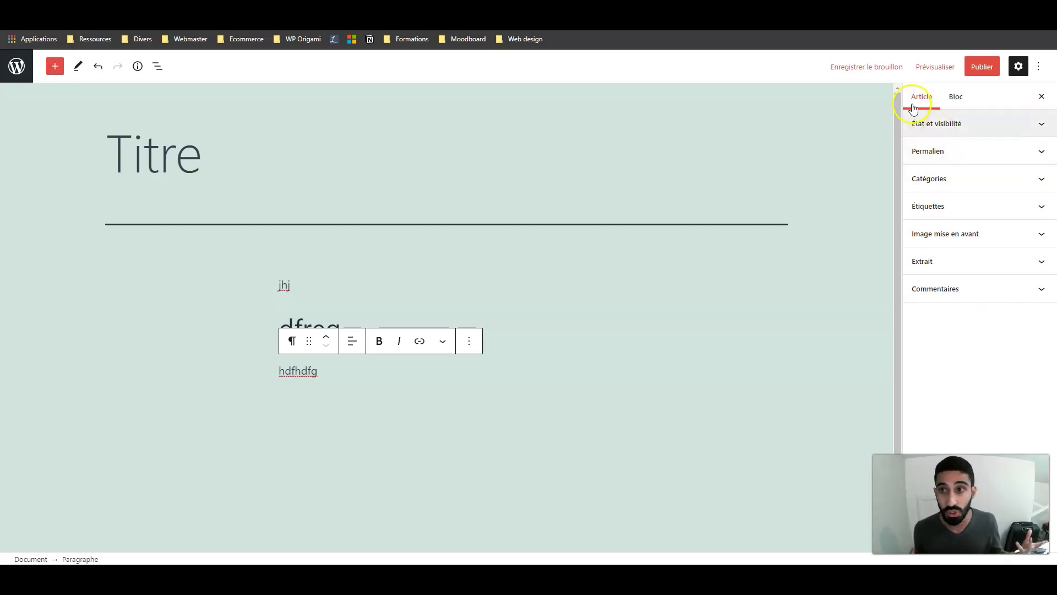
Publish the "Titre" article and return to the list of all articles.
{"action": "left_click", "coordinate": [970, 68]}
{"action": "left_click", "coordinate": [957, 70]}
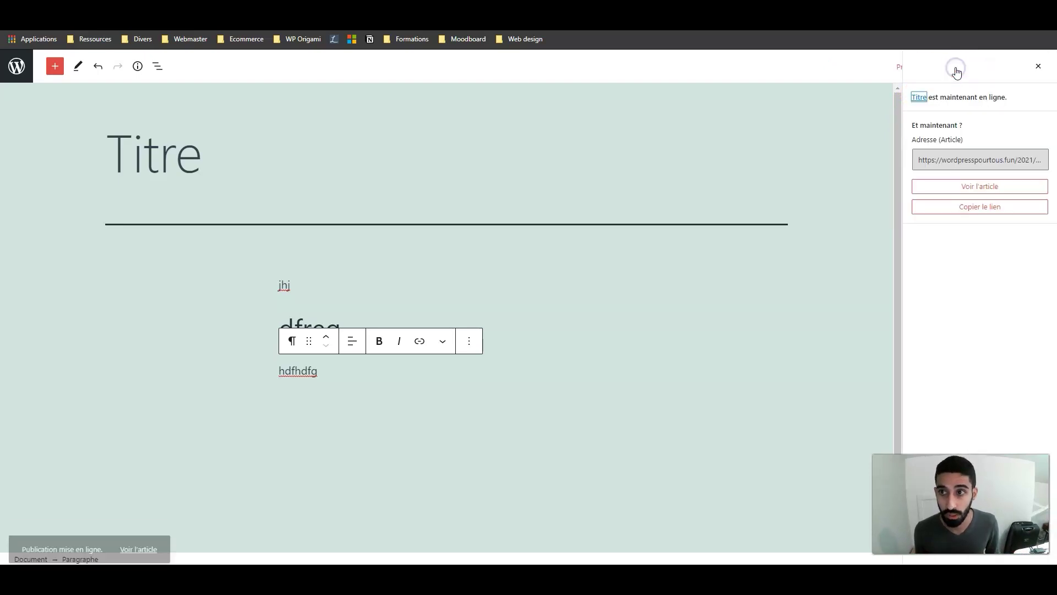
{"action": "left_click", "coordinate": [25, 67]}
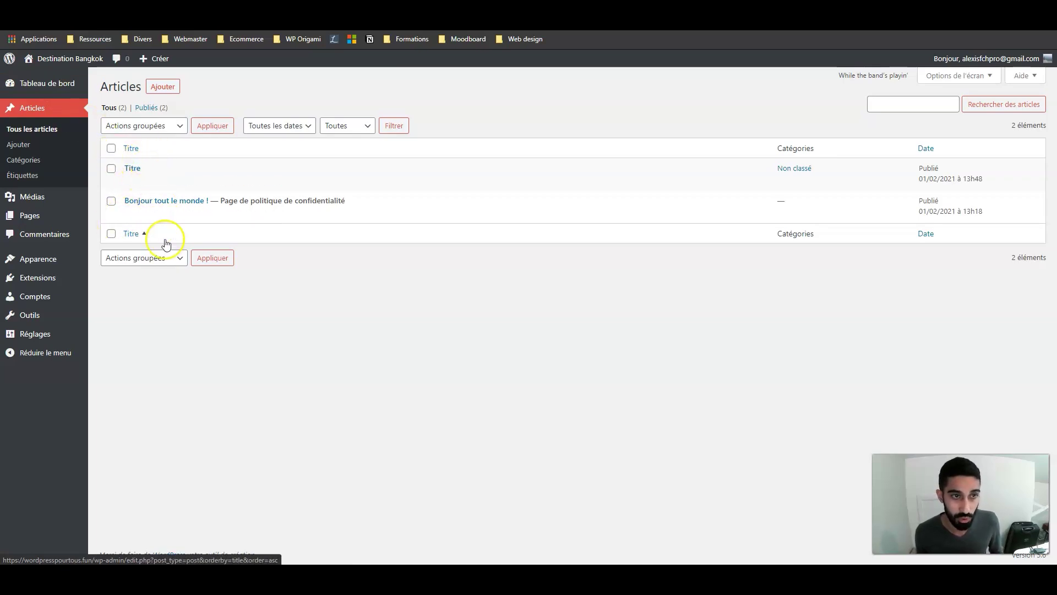
Move the "Bonjour tout le monde !" article to the trash and delete it permanently from there.
{"action": "left_click", "coordinate": [239, 218]}
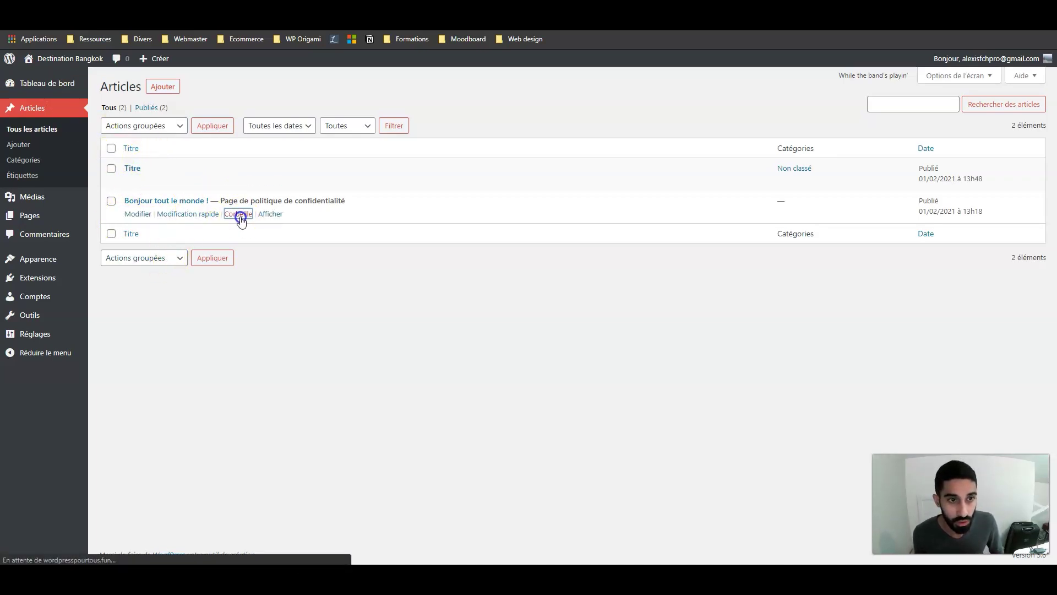
{"action": "left_click", "coordinate": [189, 140]}
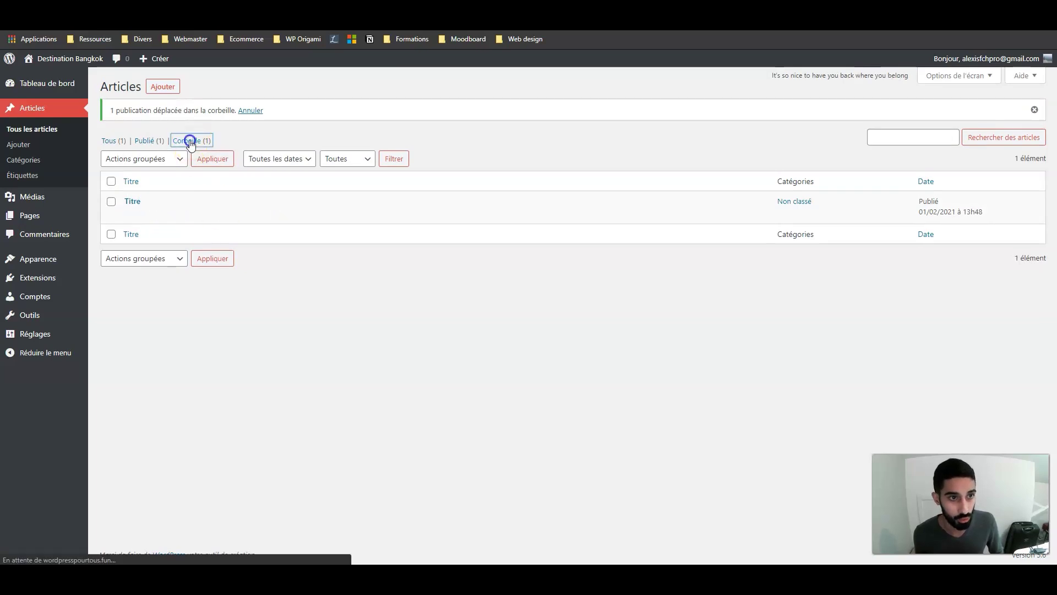
{"action": "left_click", "coordinate": [192, 181]}
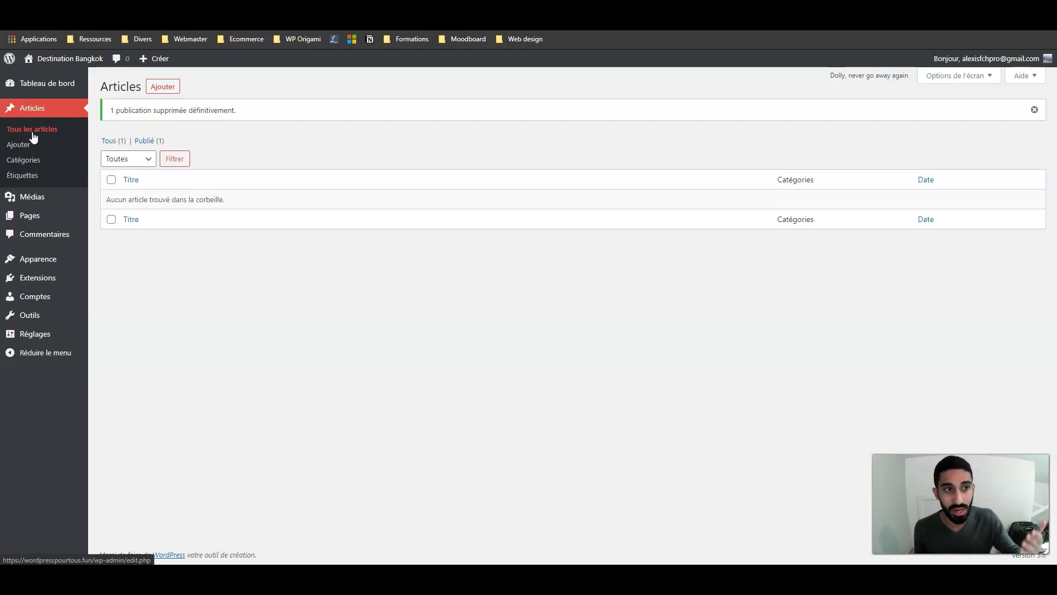
Examine the article category management page with its name and slug fields, and the tag management page.
{"action": "left_click", "coordinate": [47, 152]}
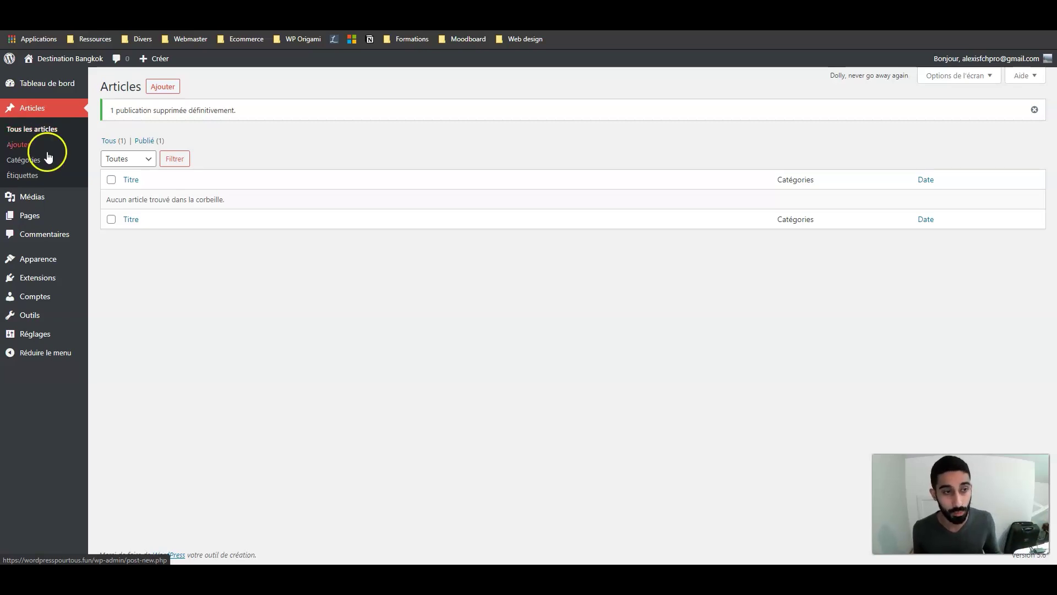
{"action": "left_click", "coordinate": [33, 161]}
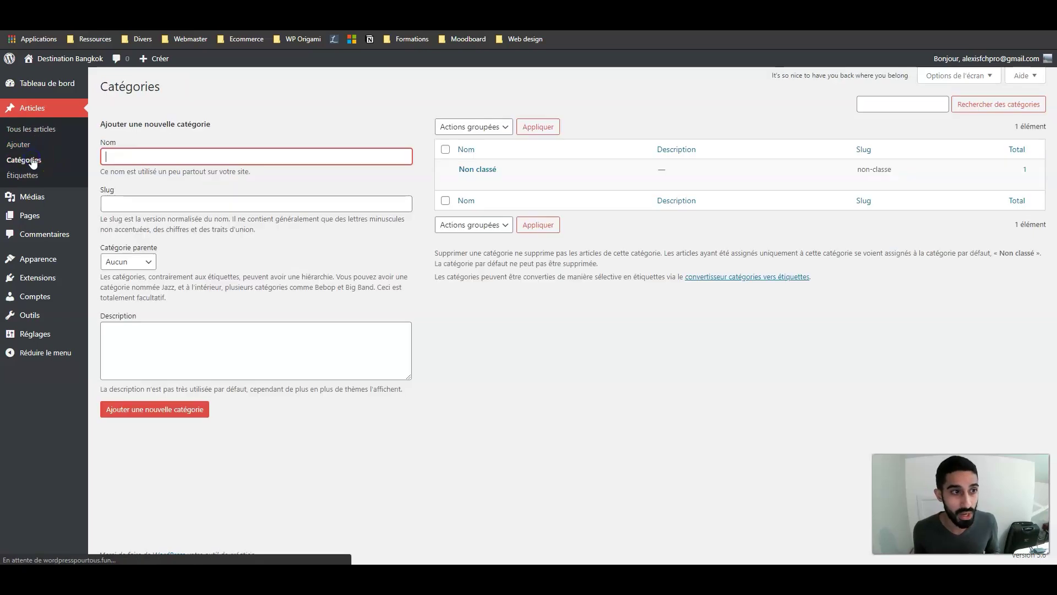
{"action": "left_click", "coordinate": [264, 163]}
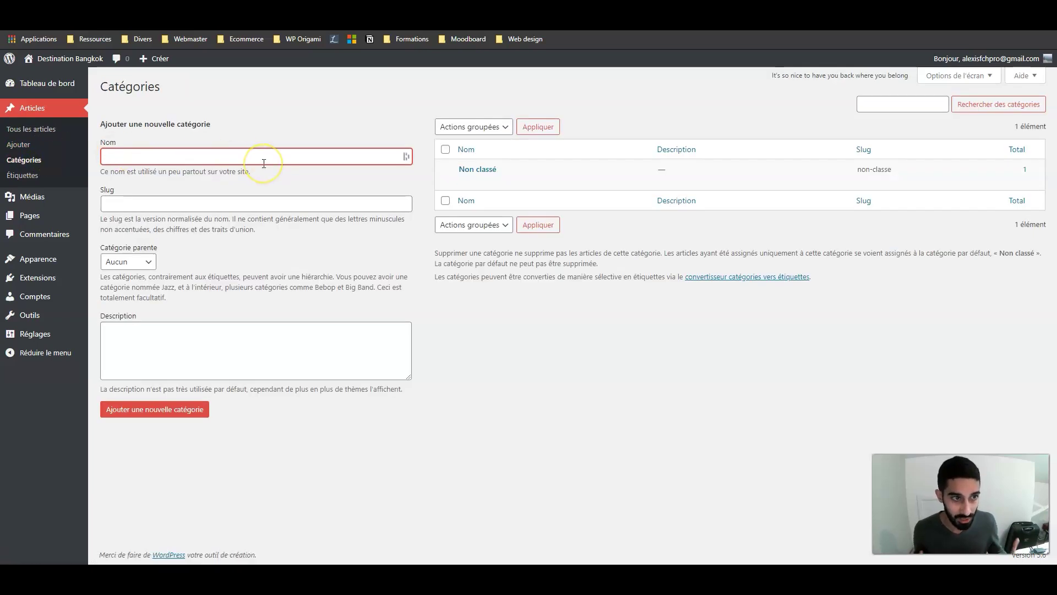
{"action": "left_click", "coordinate": [113, 207]}
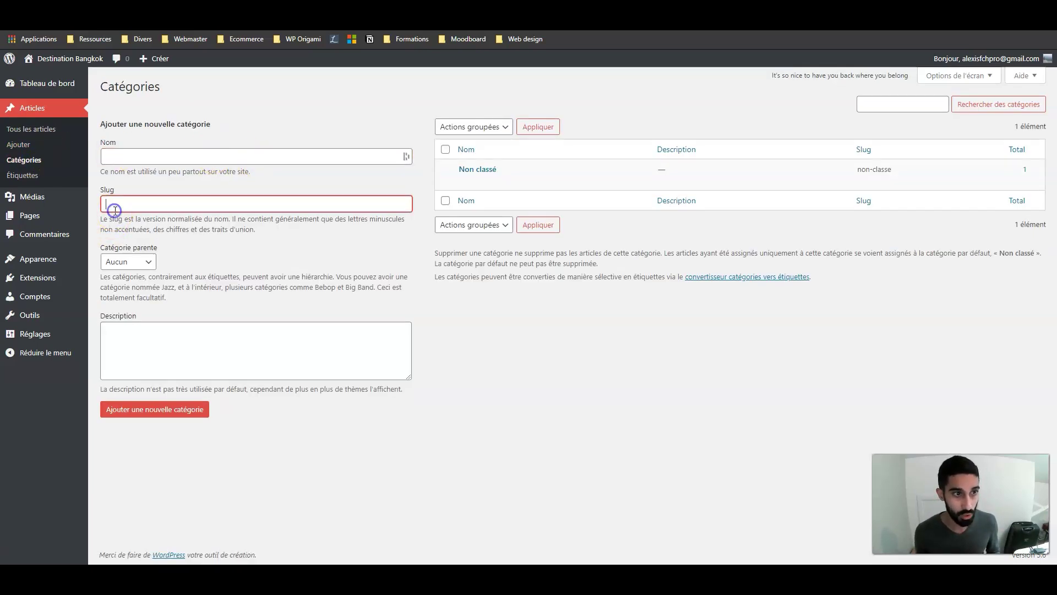
{"action": "left_click", "coordinate": [177, 19]}
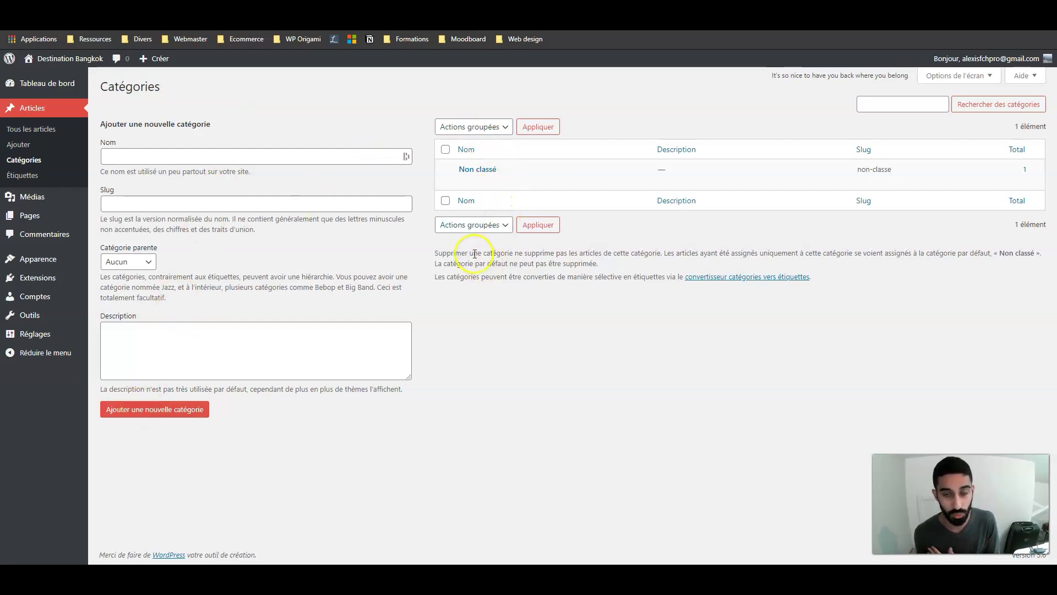
{"action": "left_click", "coordinate": [31, 181]}
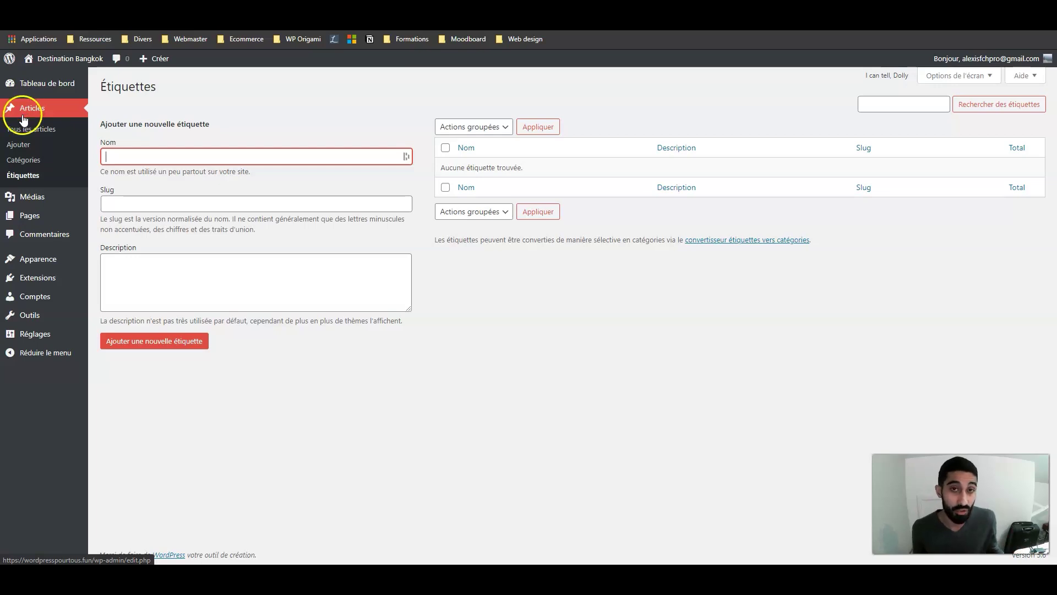
Open the media library and compare its grid and list views.
{"action": "left_click", "coordinate": [35, 203]}
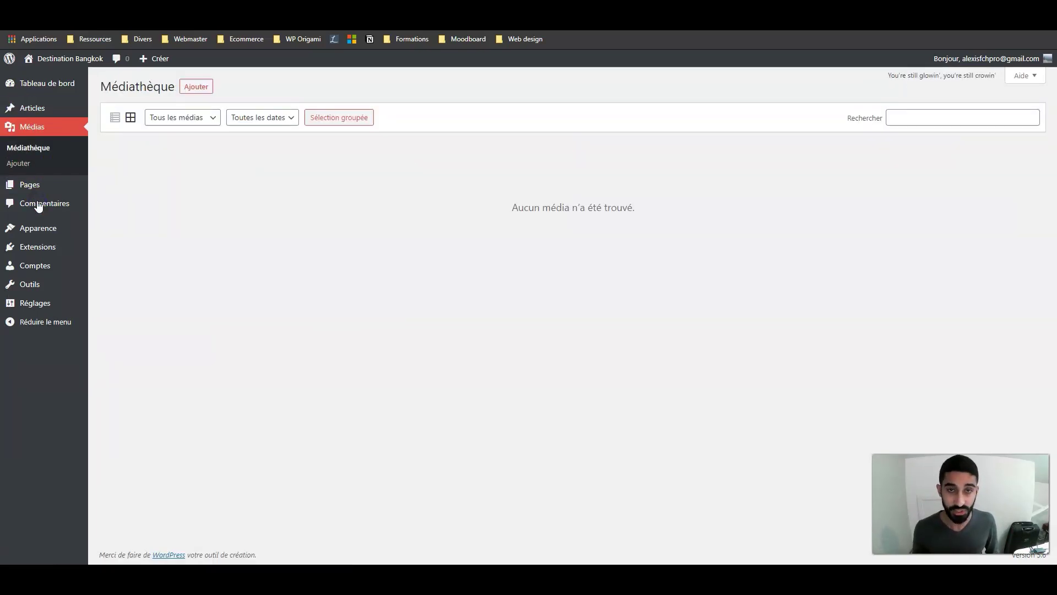
{"action": "left_click", "coordinate": [111, 190]}
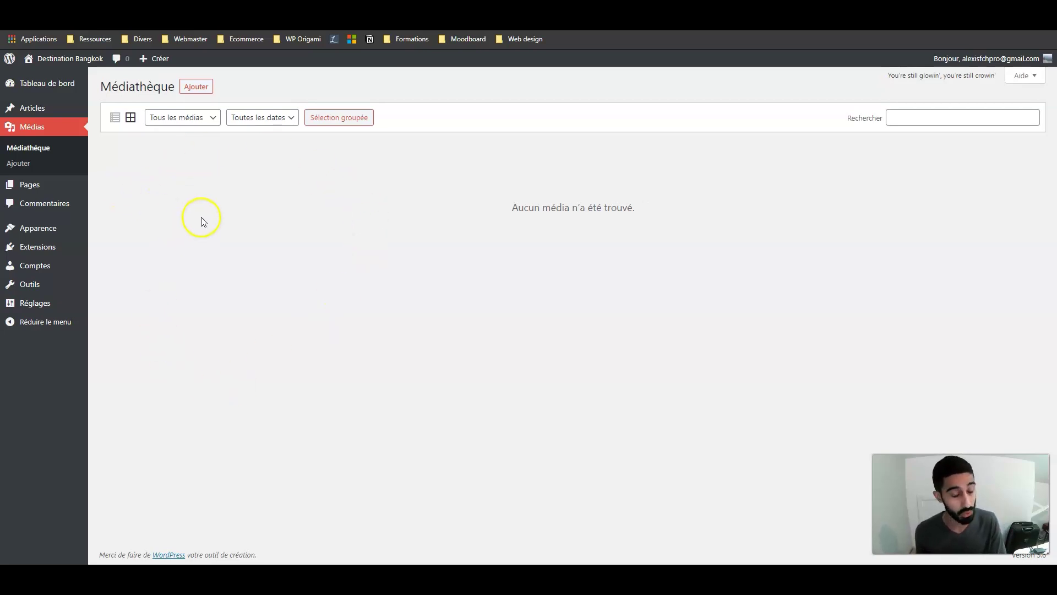
{"action": "left_click", "coordinate": [131, 117]}
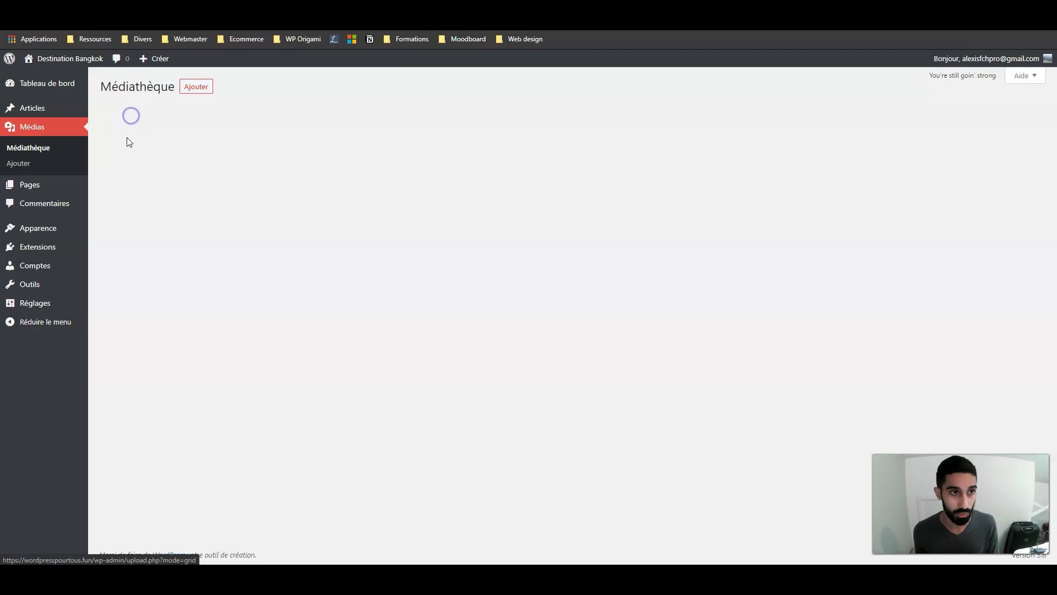
{"action": "left_click", "coordinate": [115, 117]}
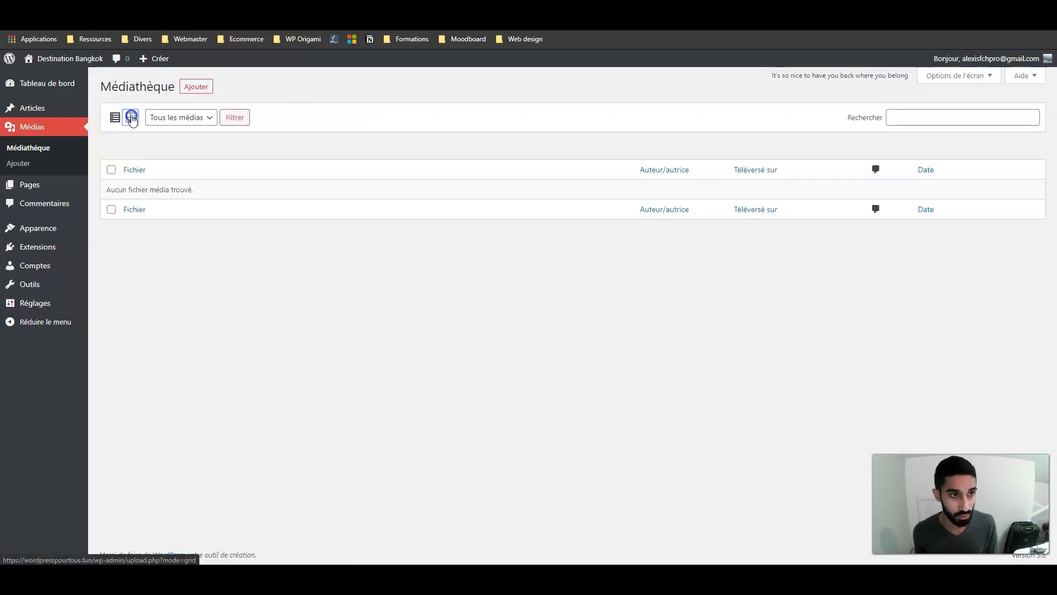
Toggle the media library between its list and grid displays and leave it in grid view.
{"action": "left_click", "coordinate": [131, 117]}
{"action": "left_click", "coordinate": [115, 119]}
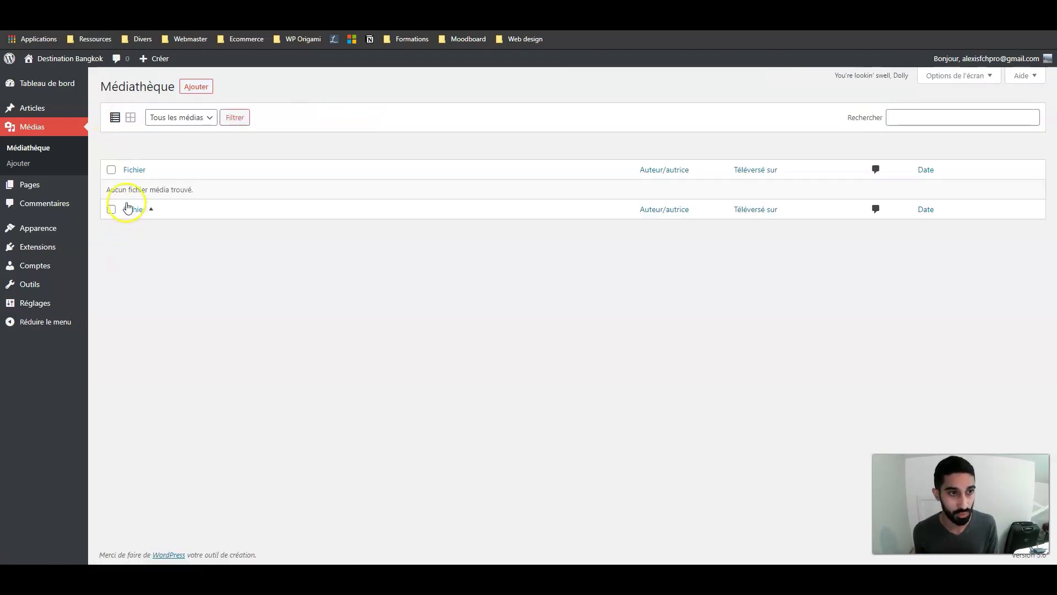
{"action": "left_click", "coordinate": [128, 122]}
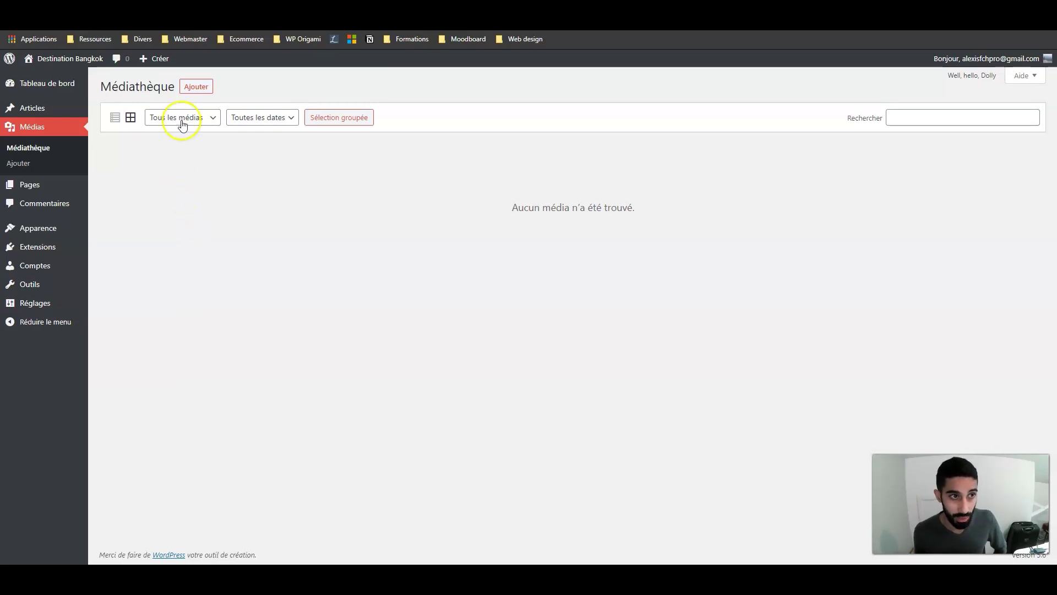
{"action": "mouse_move", "coordinate": [59, 107]}
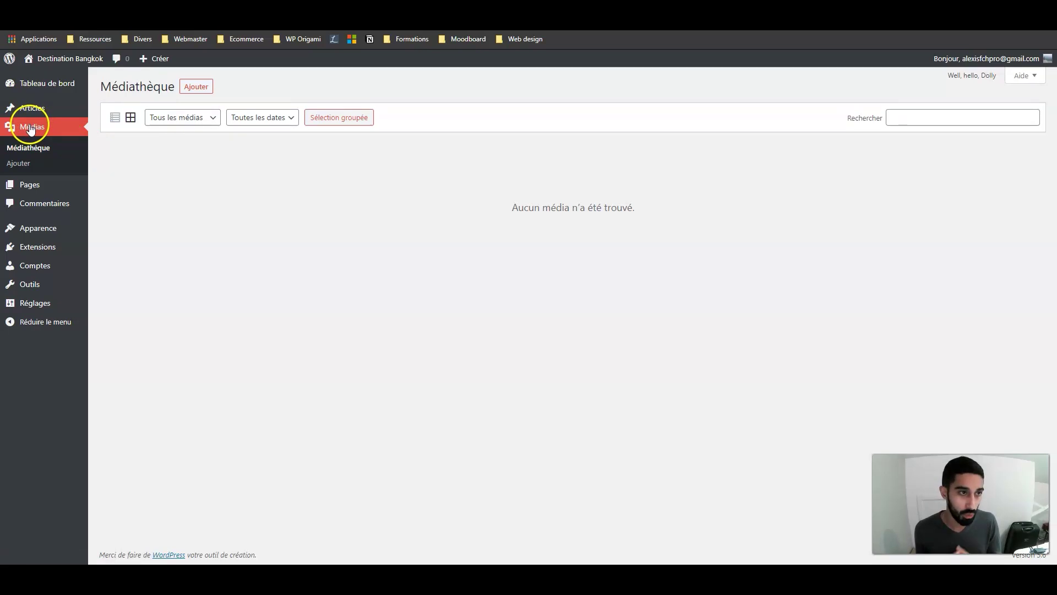
Upload the image endscreen-2.jpg to the media library and check it in the list and grid views.
{"action": "left_click", "coordinate": [196, 88]}
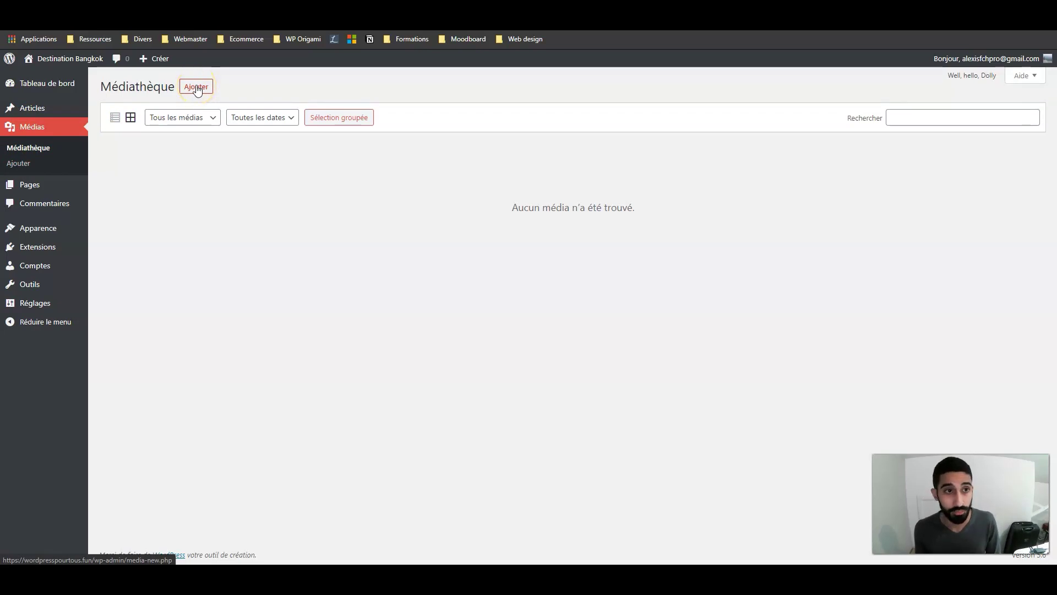
{"action": "left_click", "coordinate": [569, 167]}
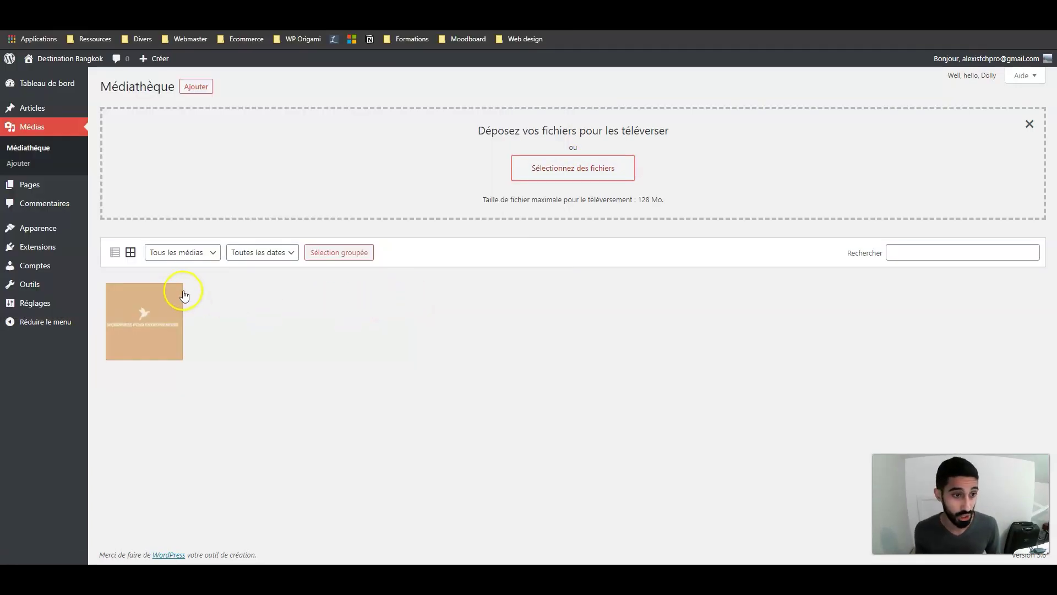
{"action": "left_click", "coordinate": [1028, 123]}
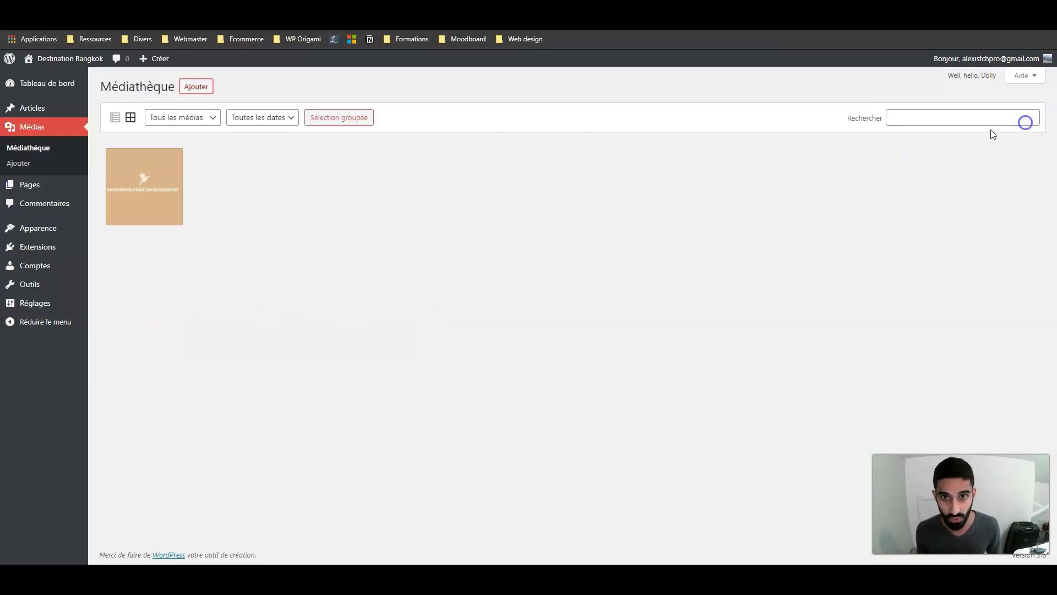
{"action": "left_click", "coordinate": [114, 118]}
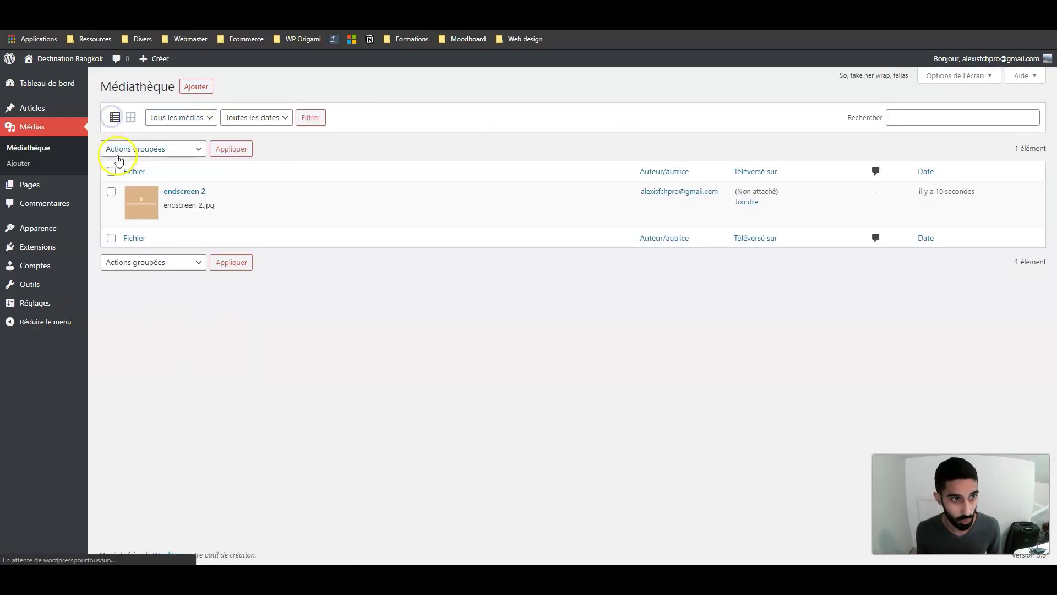
{"action": "left_click", "coordinate": [131, 118]}
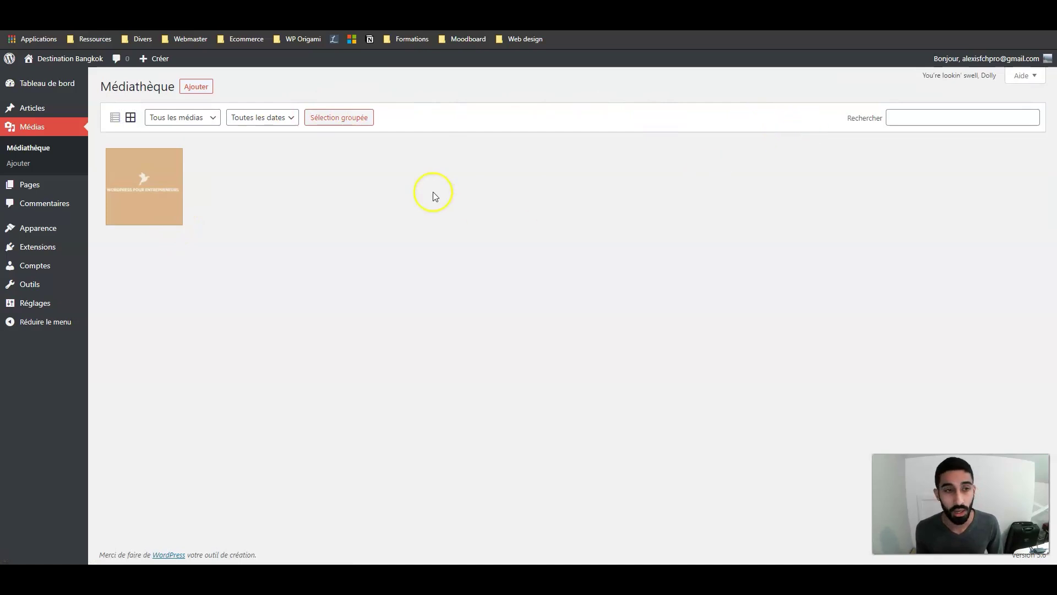
Open the uploaded image's attachment details and examine its alternative text, title and caption fields.
{"action": "left_click", "coordinate": [164, 163]}
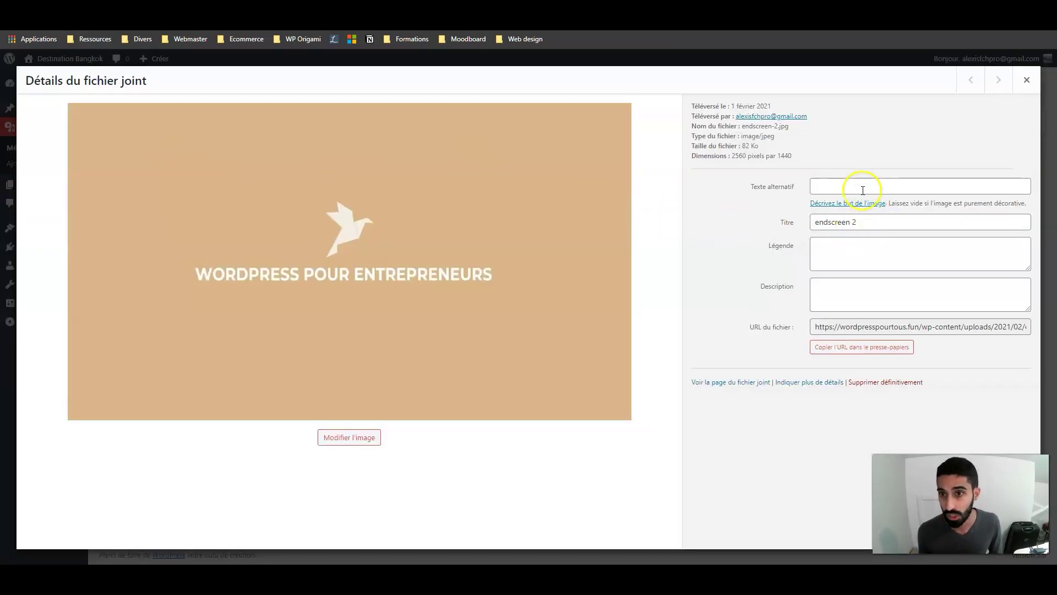
{"action": "left_click", "coordinate": [826, 181]}
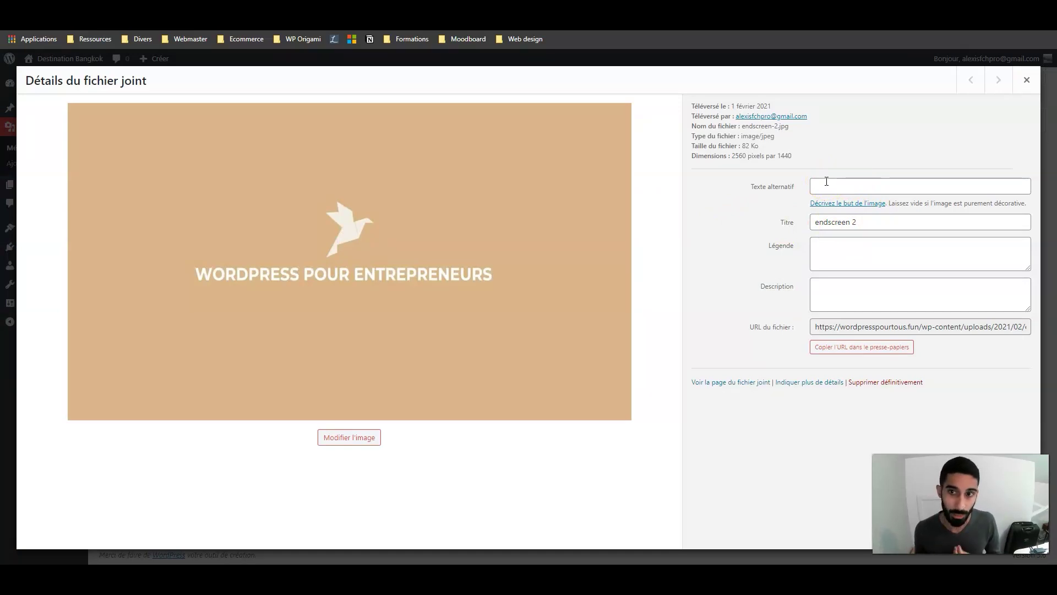
{"action": "left_click_drag", "start_coordinate": [751, 187], "coordinate": [788, 188]}
{"action": "left_click", "coordinate": [797, 187]}
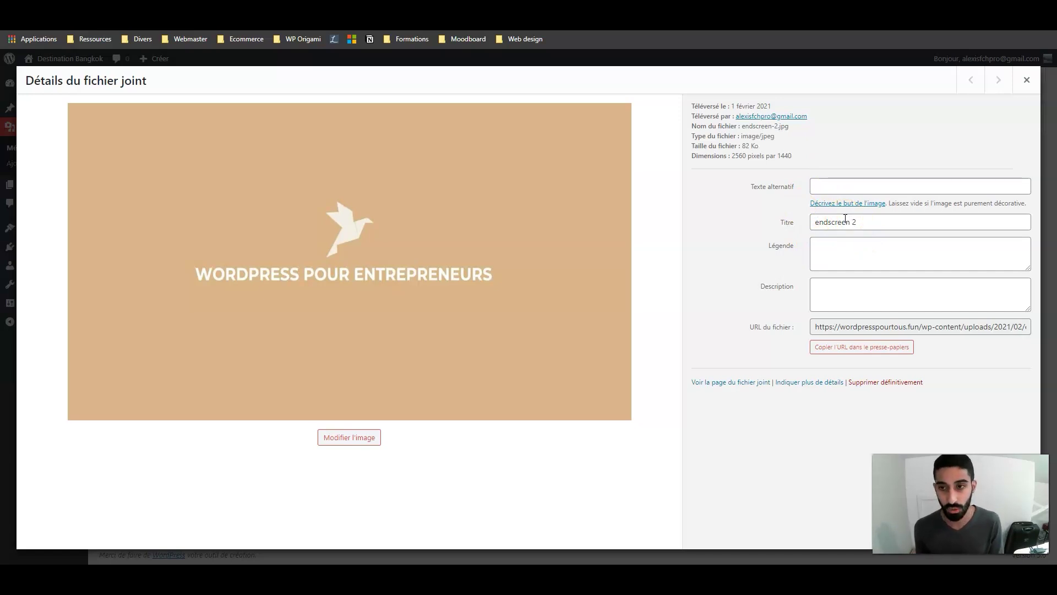
{"action": "left_click", "coordinate": [837, 185]}
{"action": "left_click", "coordinate": [869, 227]}
{"action": "left_click", "coordinate": [858, 249]}
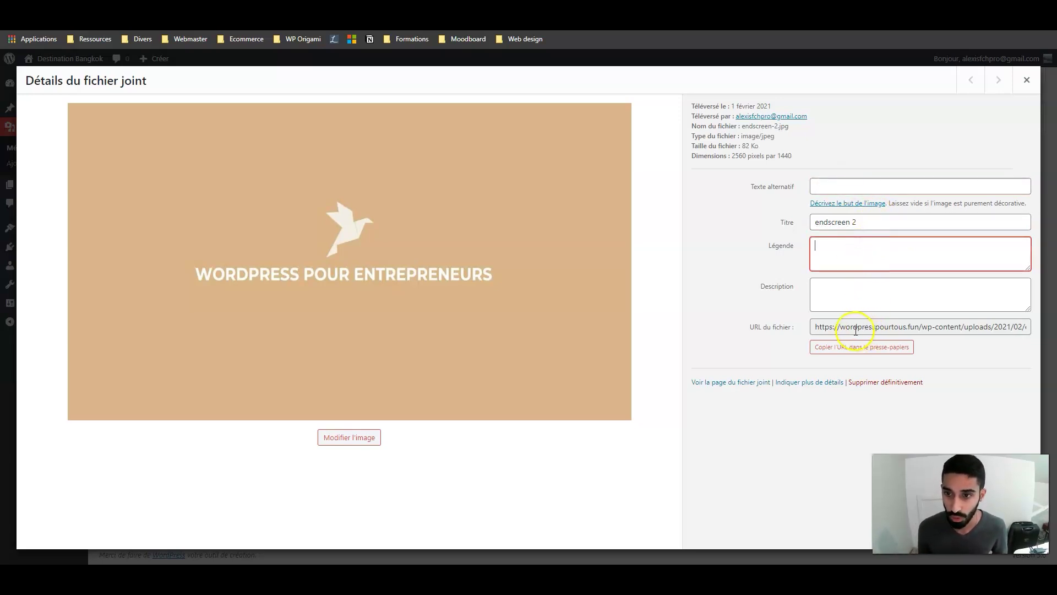
Copy the image's file URL to the clipboard and close the attachment details.
{"action": "left_click_drag", "start_coordinate": [817, 326], "coordinate": [1039, 325]}
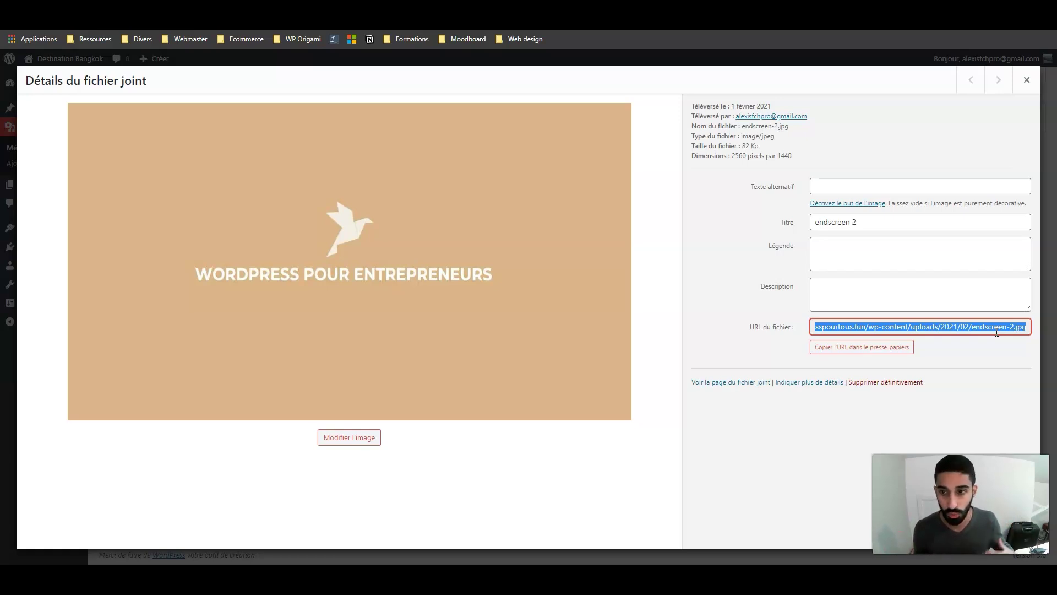
{"action": "left_click", "coordinate": [858, 347]}
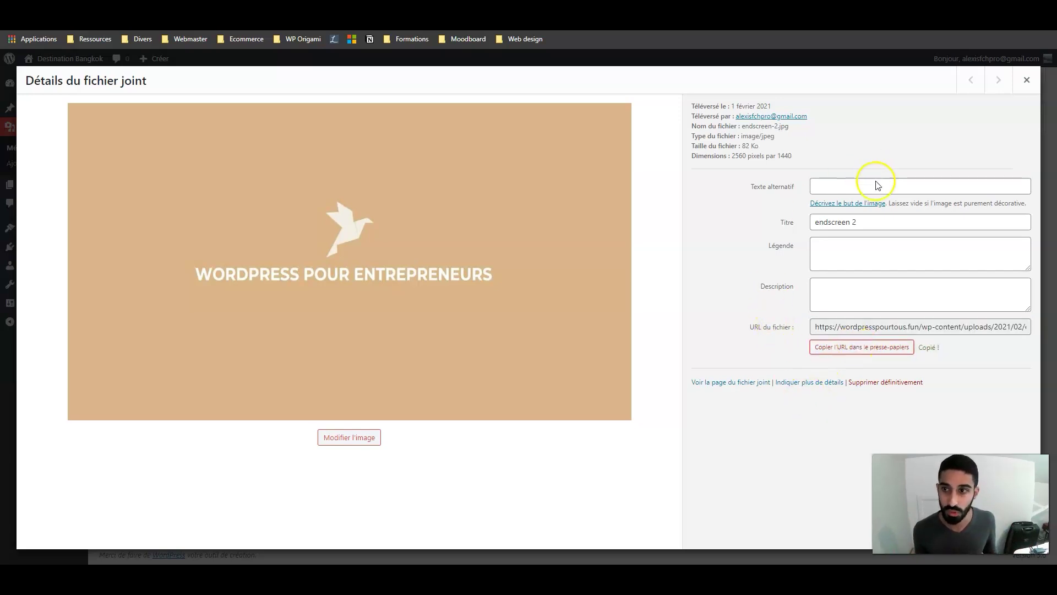
{"action": "left_click", "coordinate": [1025, 79]}
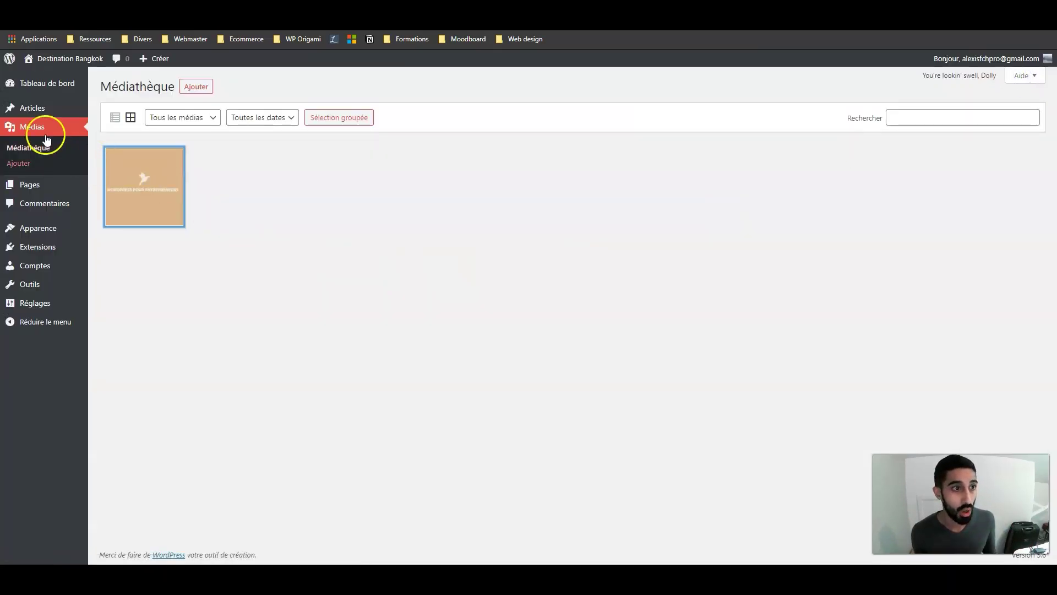
Examine the list of all pages with its row actions, and the comments management page.
{"action": "left_click", "coordinate": [21, 185]}
{"action": "left_click", "coordinate": [29, 117]}
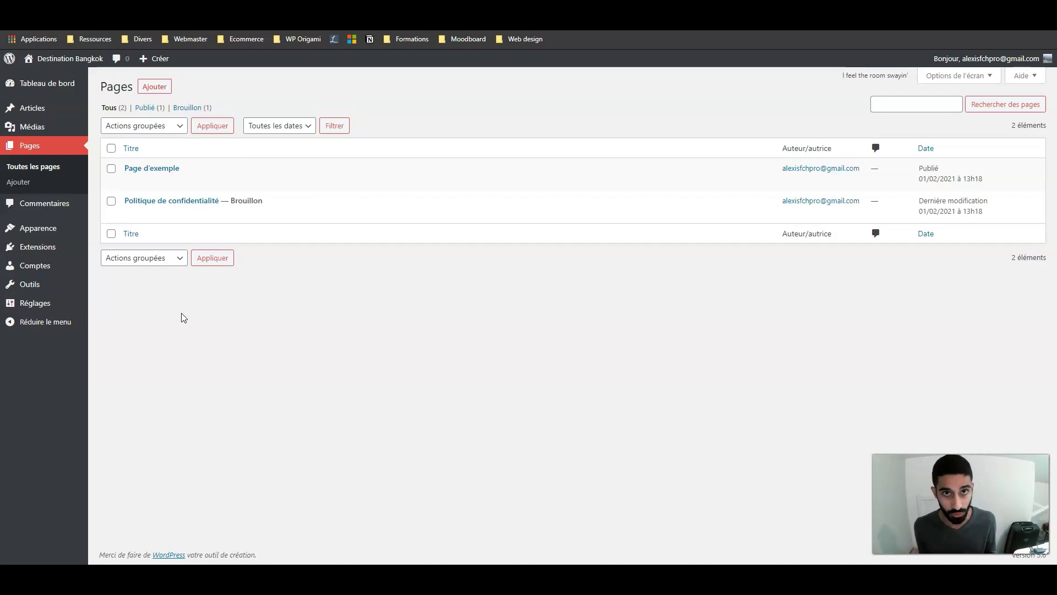
{"action": "mouse_move", "coordinate": [161, 186]}
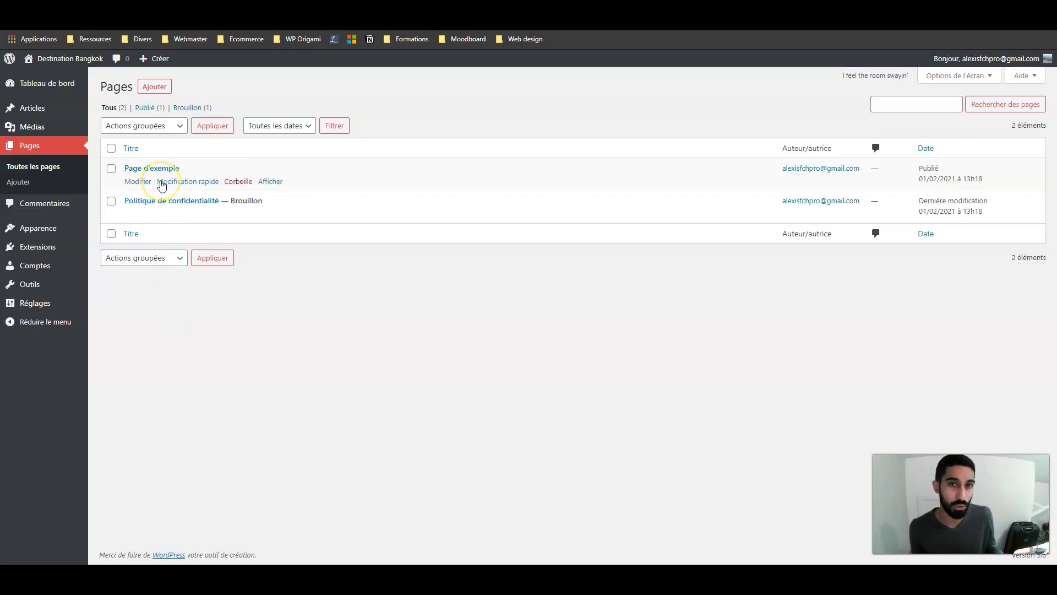
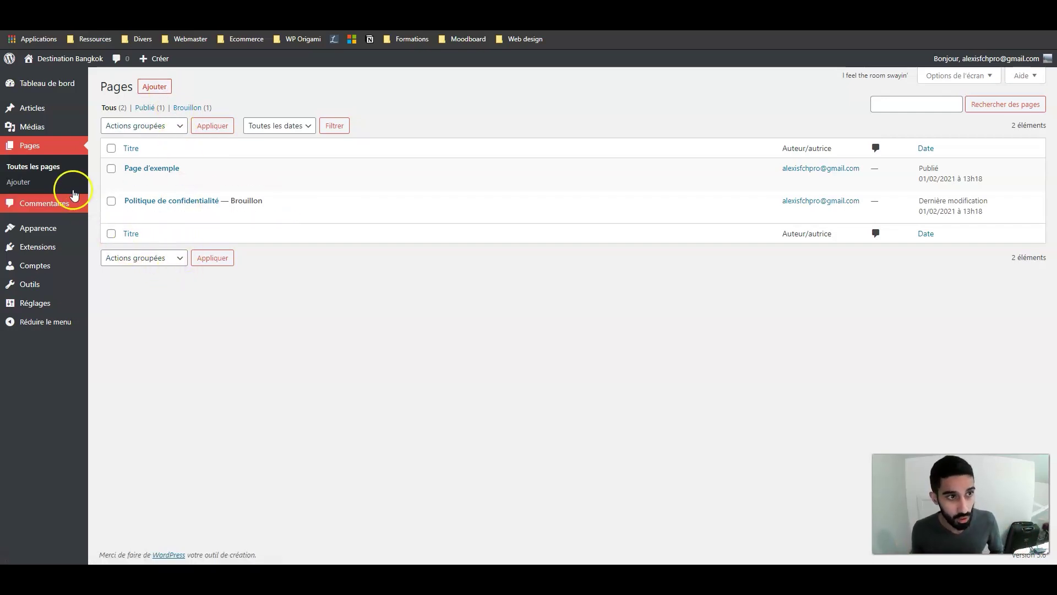
{"action": "left_click", "coordinate": [45, 204]}
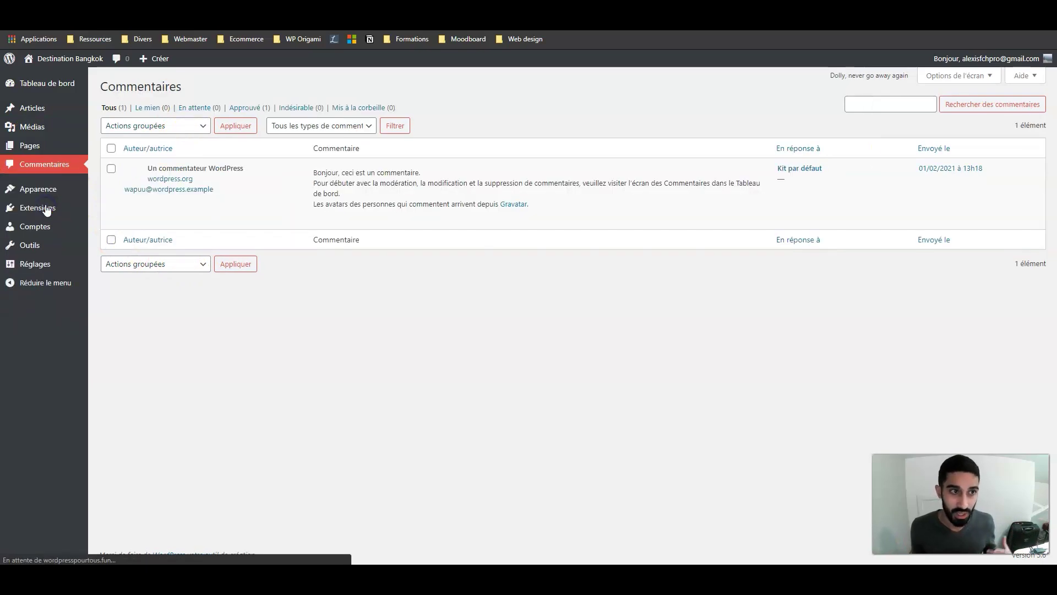
{"action": "left_click", "coordinate": [319, 341]}
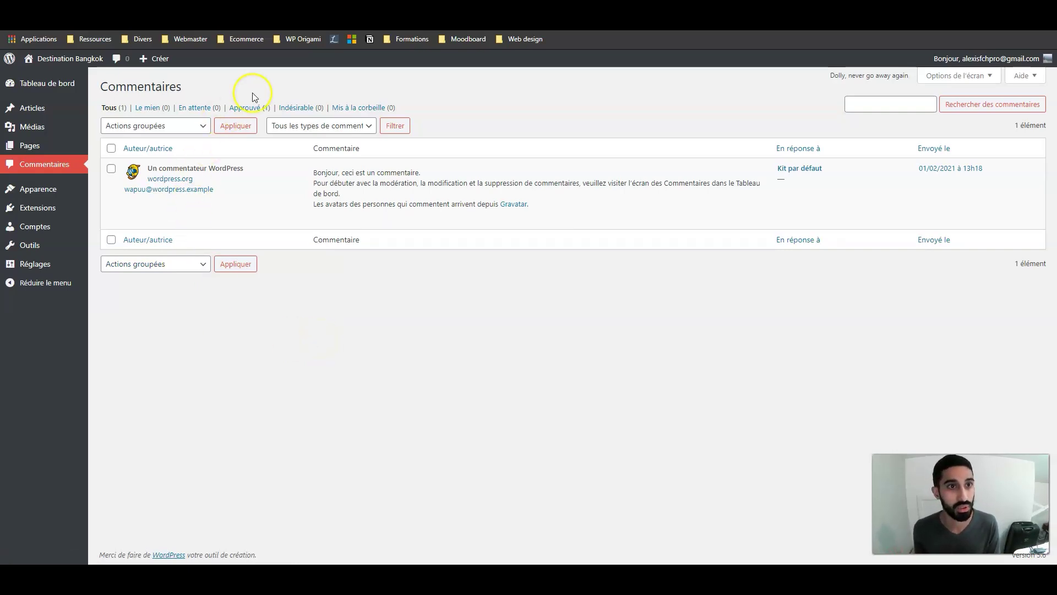
{"action": "mouse_move", "coordinate": [319, 194]}
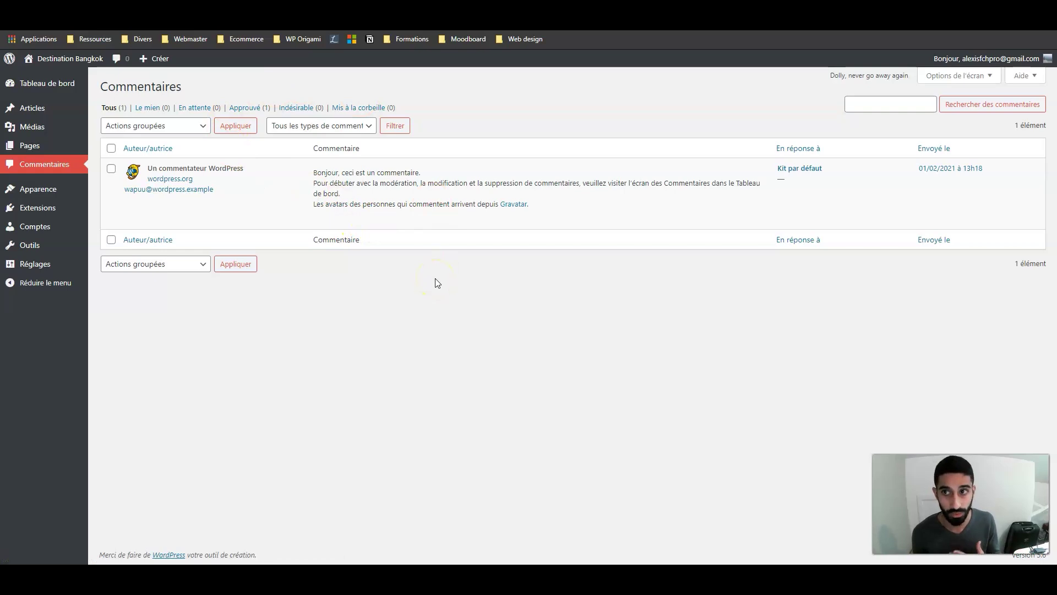
Go to adding a new theme and search the theme directory for "Kadence".
{"action": "left_click", "coordinate": [50, 196]}
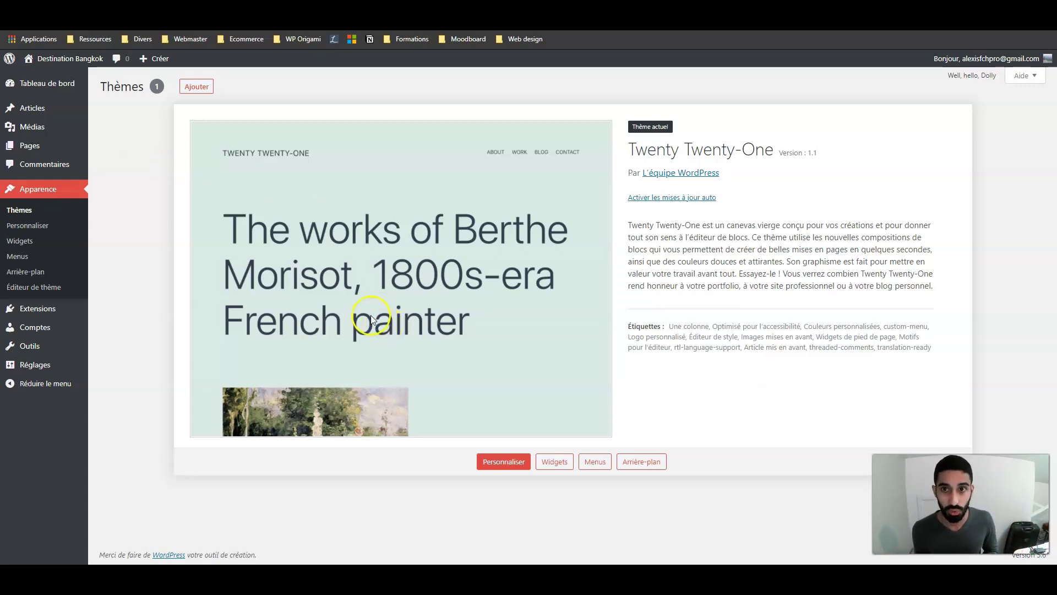
{"action": "left_click", "coordinate": [196, 89]}
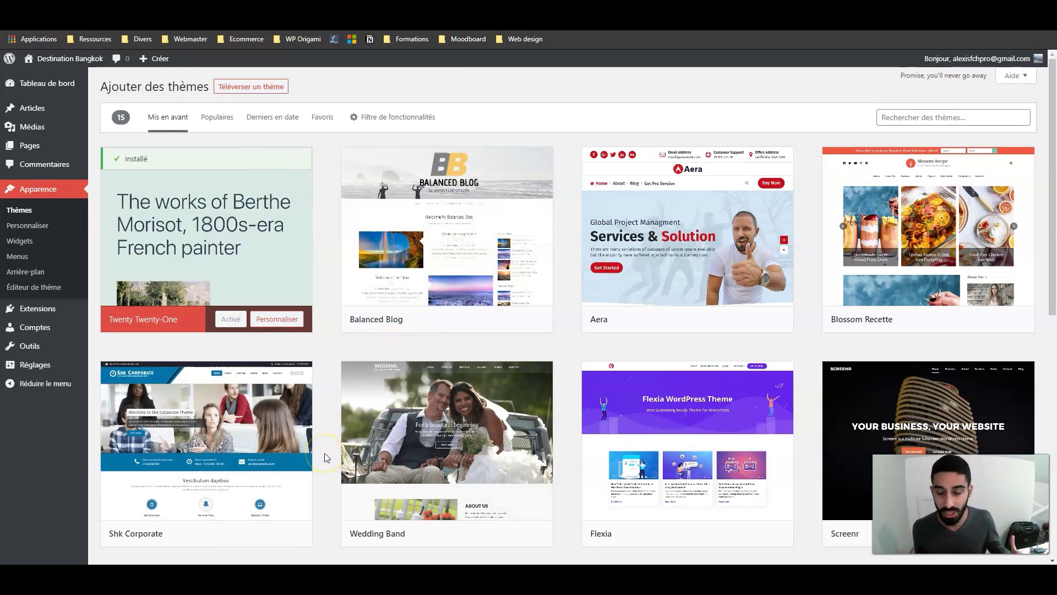
{"action": "mouse_move", "coordinate": [477, 400]}
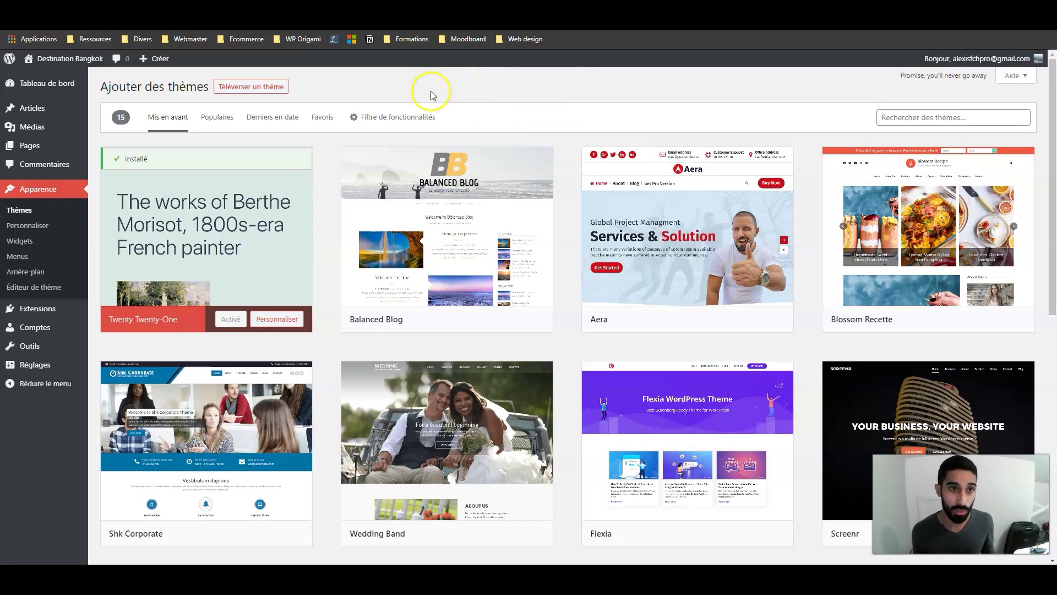
{"action": "left_click", "coordinate": [927, 116]}
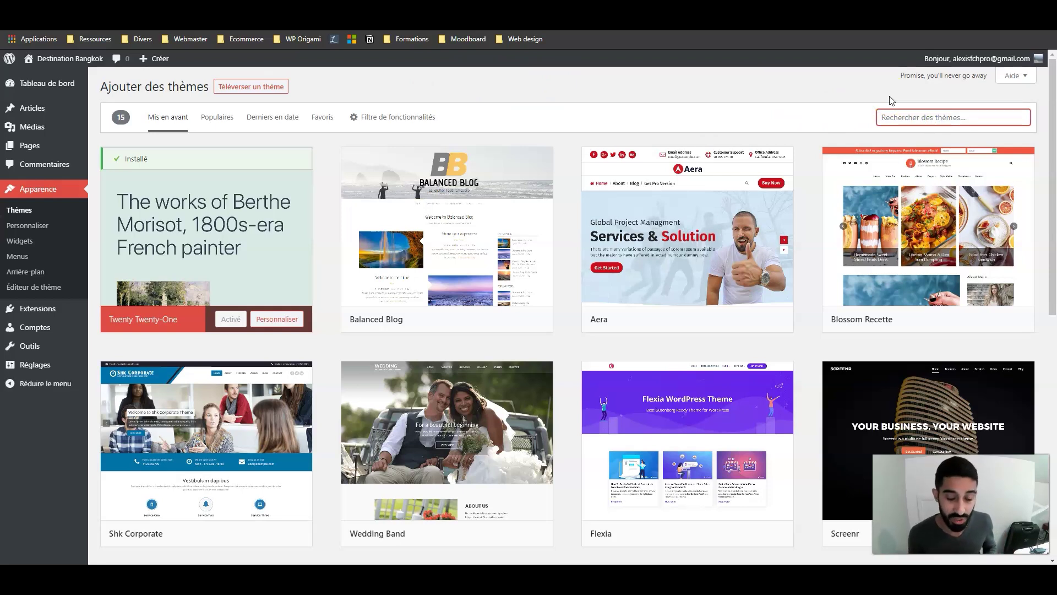
{"action": "type", "text": "Kadence"}
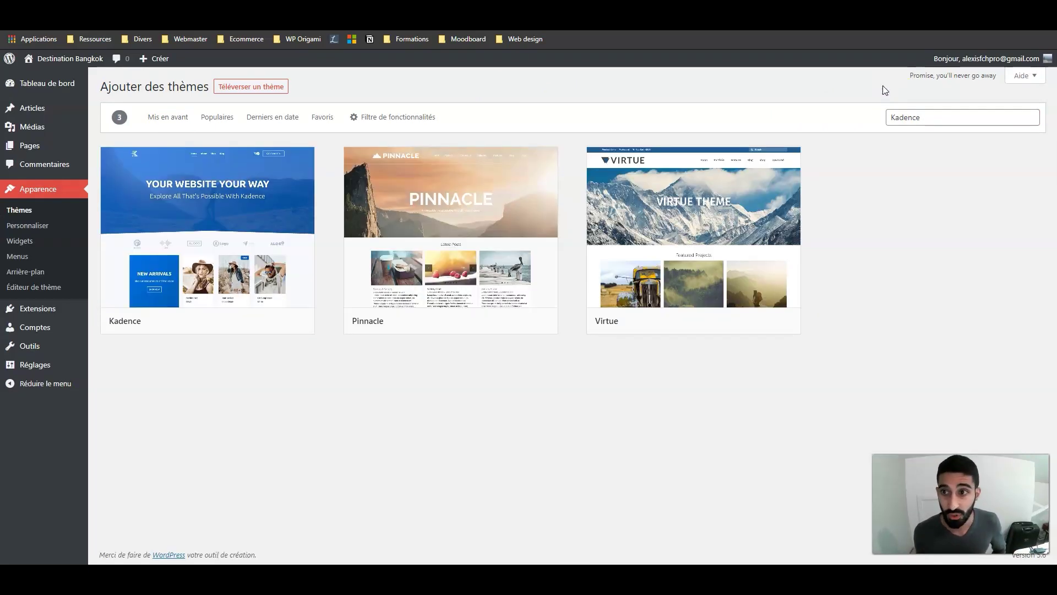
Install and activate the Kadence theme and open the public site to check its look.
{"action": "mouse_move", "coordinate": [242, 203]}
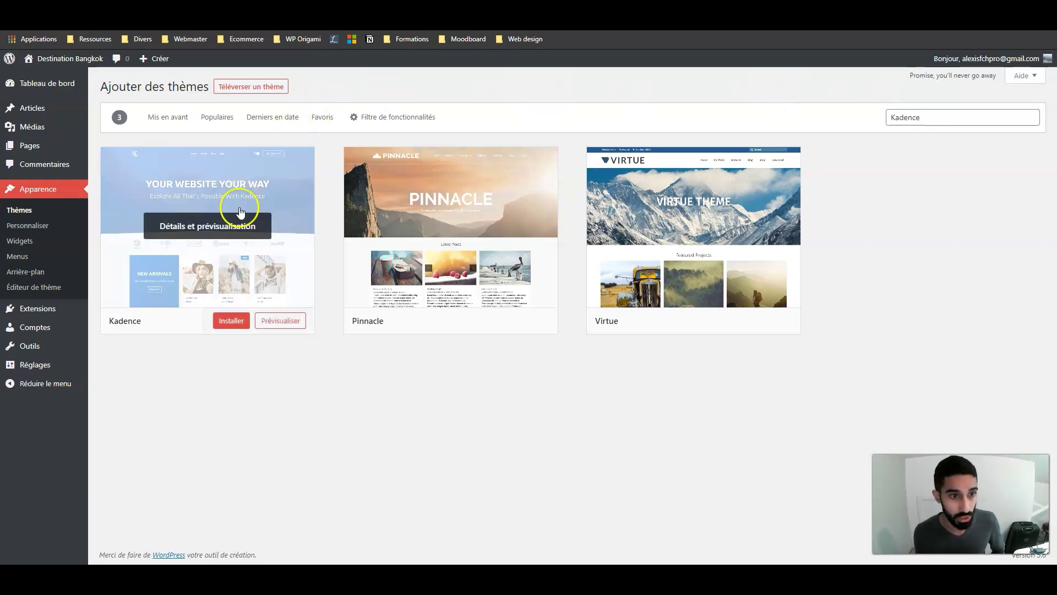
{"action": "left_click", "coordinate": [230, 320]}
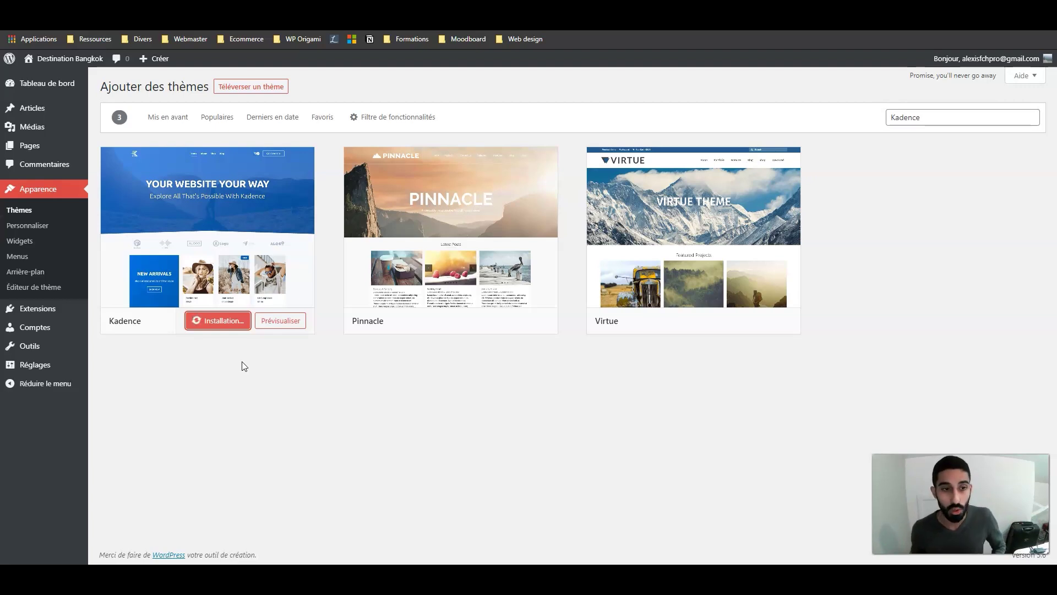
{"action": "left_click", "coordinate": [242, 348]}
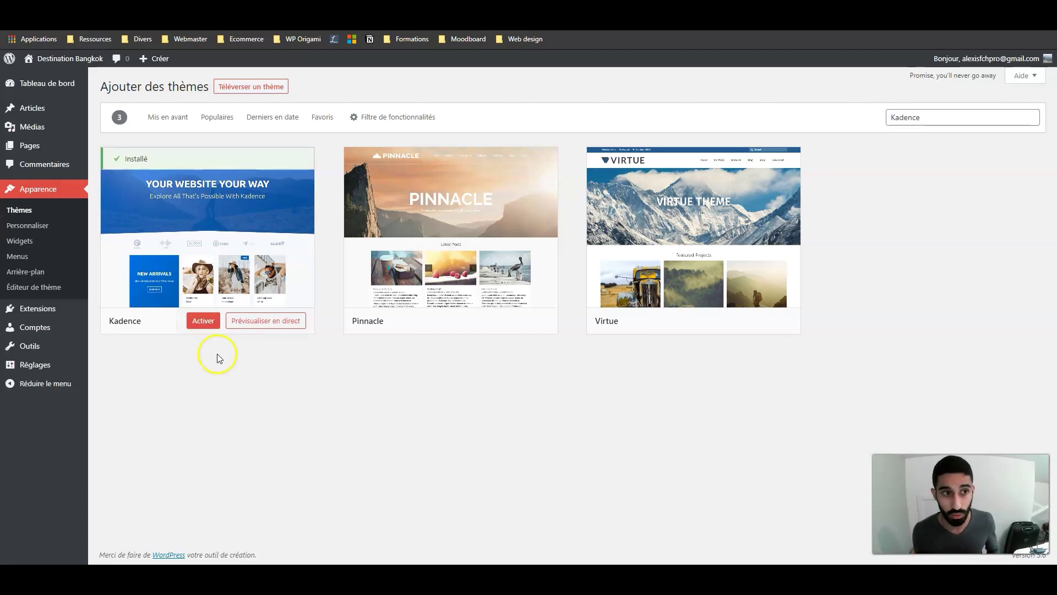
{"action": "left_click", "coordinate": [204, 322]}
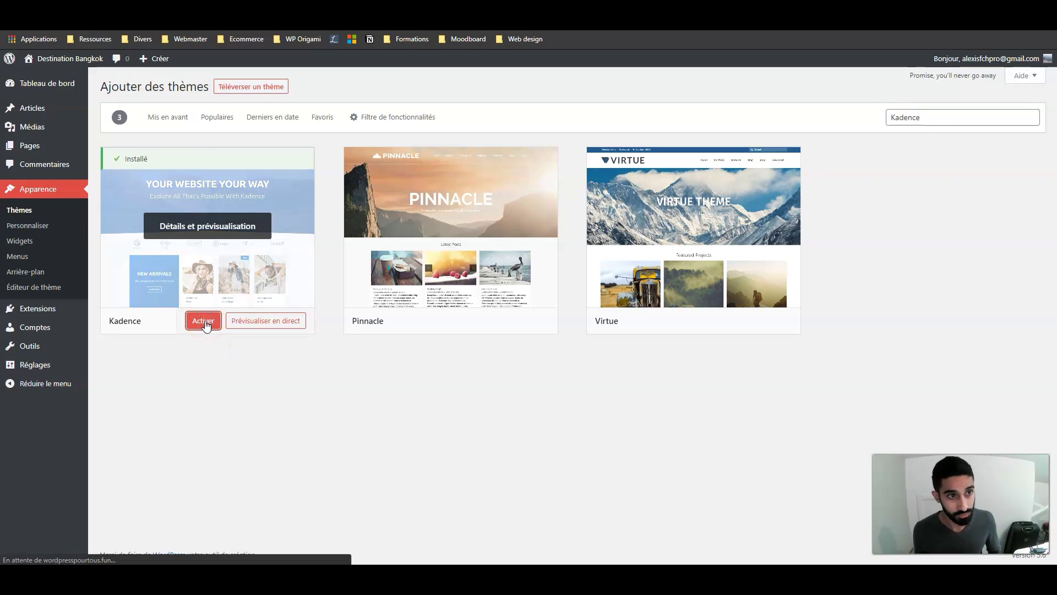
{"action": "left_click", "coordinate": [44, 65]}
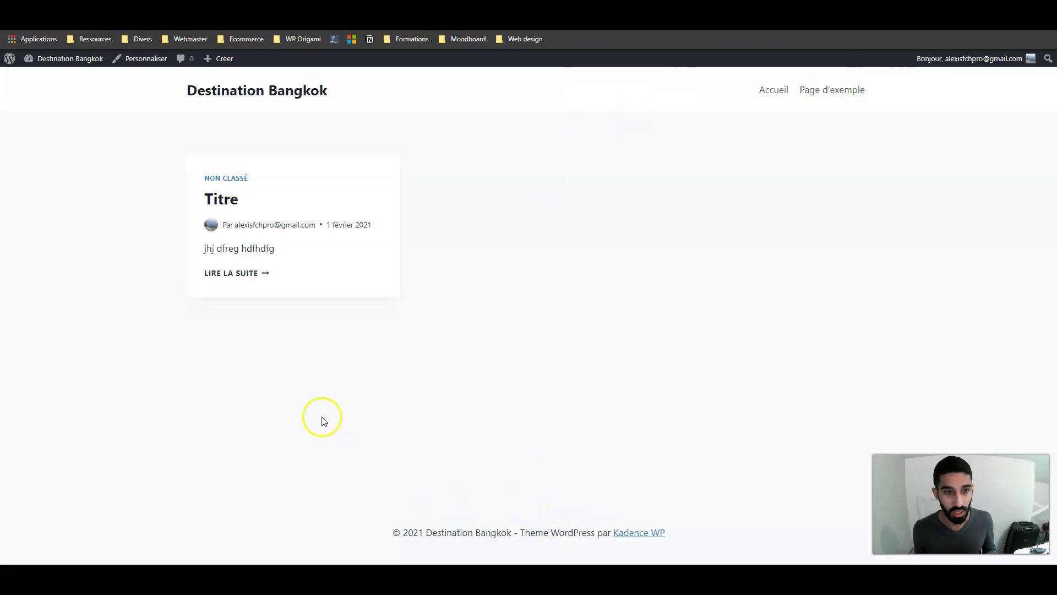
Return to the administration's installed themes and delete the Twenty Twenty-One theme.
{"action": "left_click", "coordinate": [74, 65]}
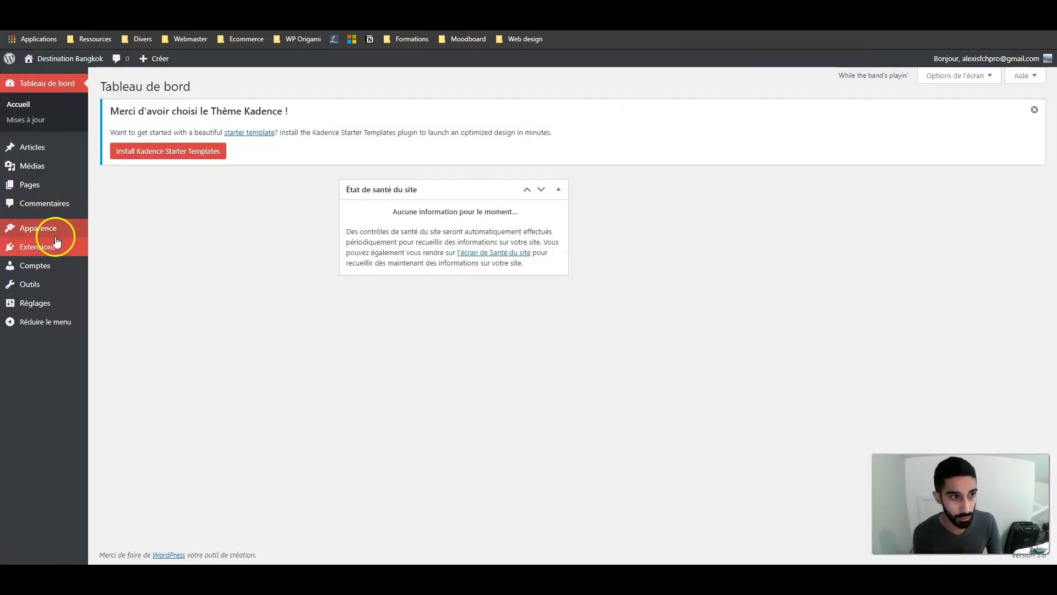
{"action": "mouse_move", "coordinate": [46, 229]}
{"action": "left_click", "coordinate": [117, 231]}
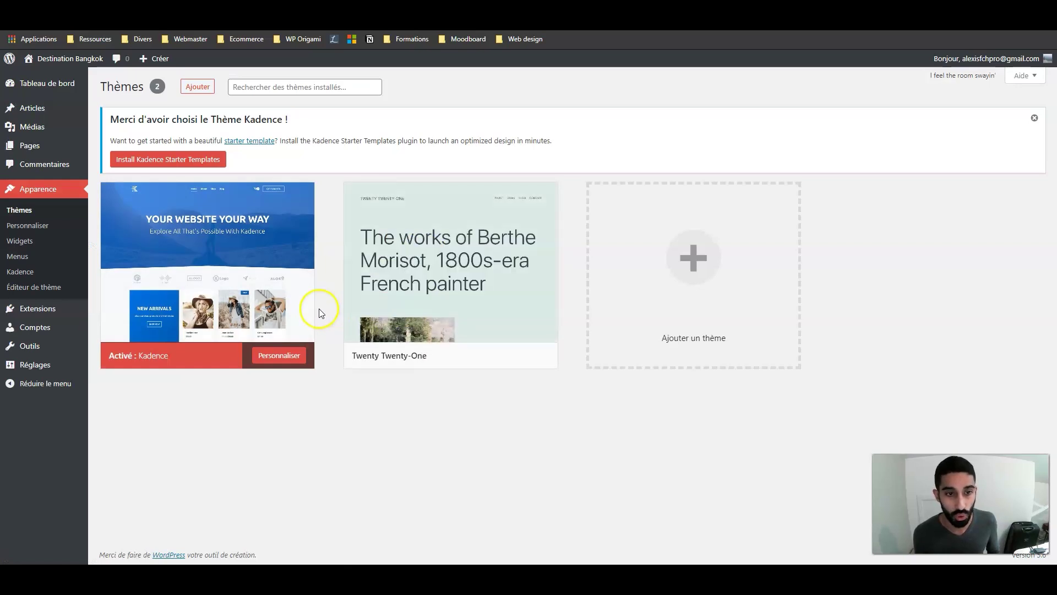
{"action": "left_click", "coordinate": [471, 328]}
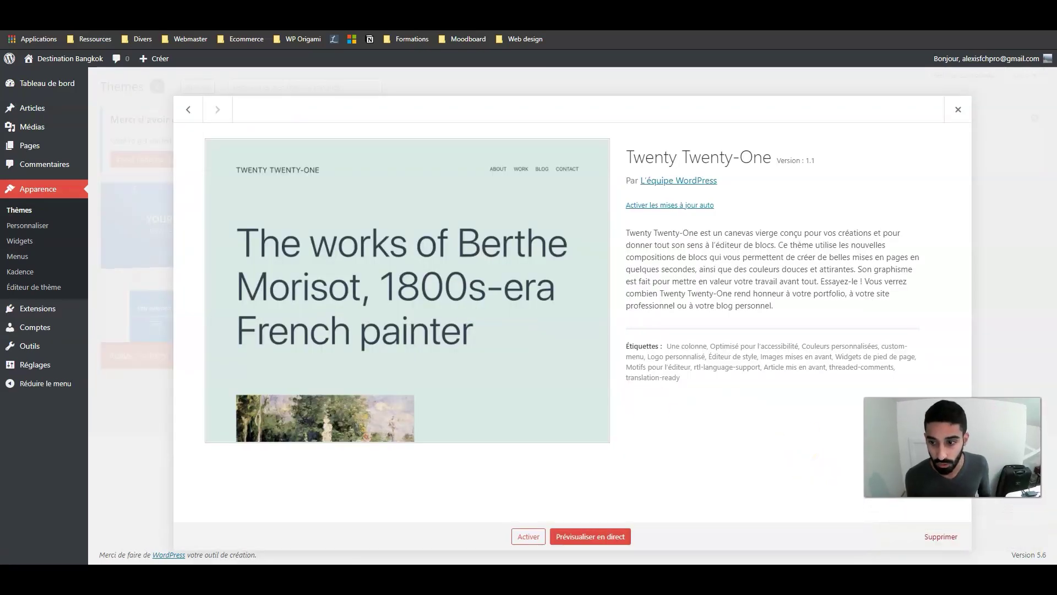
{"action": "left_click", "coordinate": [941, 536]}
{"action": "left_click", "coordinate": [560, 106]}
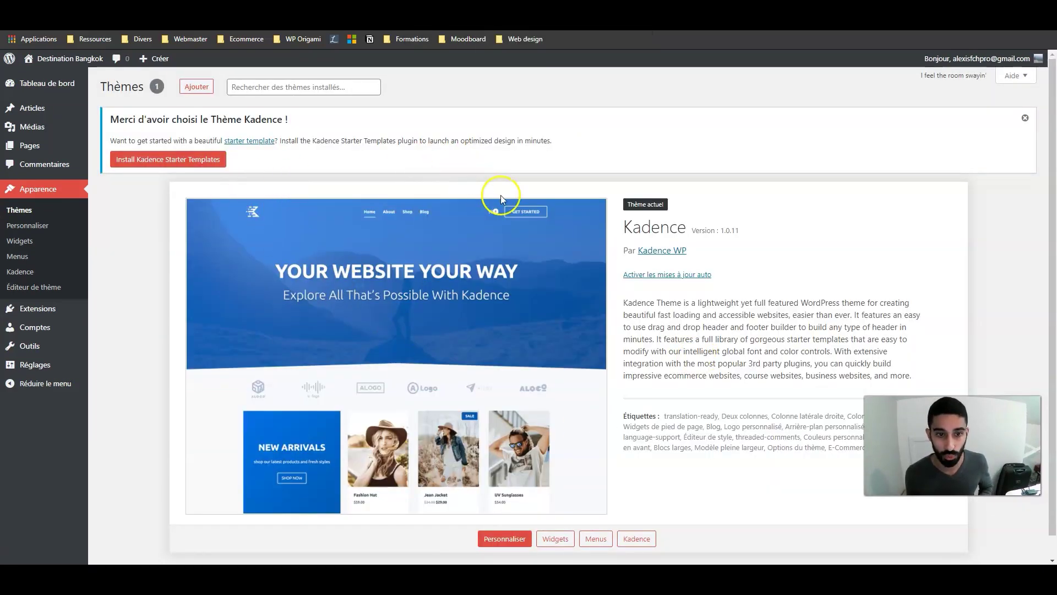
Dismiss the Kadence welcome notice and open the header section of the theme customizer.
{"action": "left_click", "coordinate": [1026, 118]}
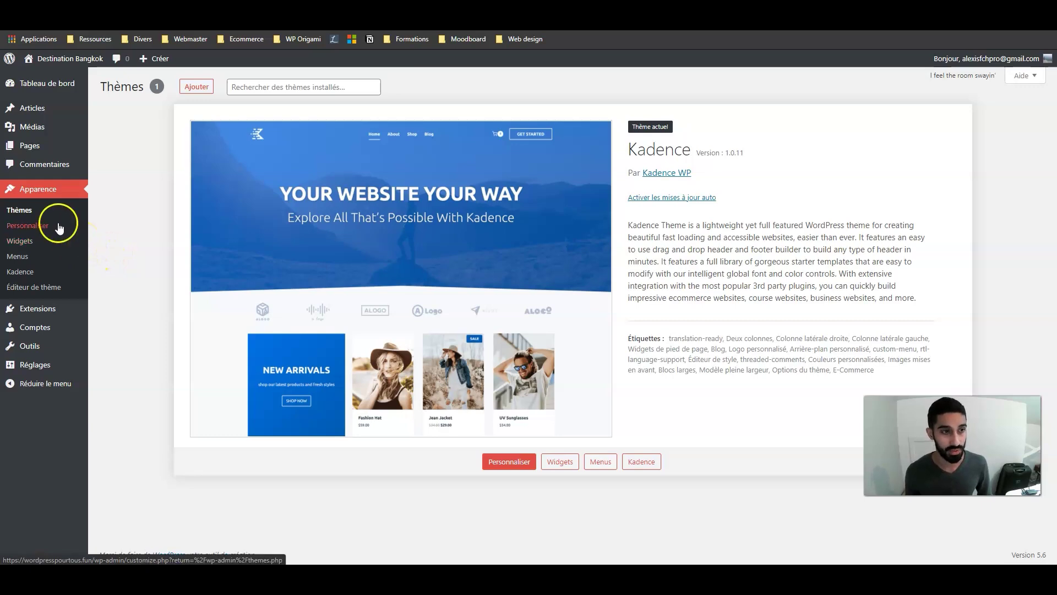
{"action": "left_click", "coordinate": [28, 225]}
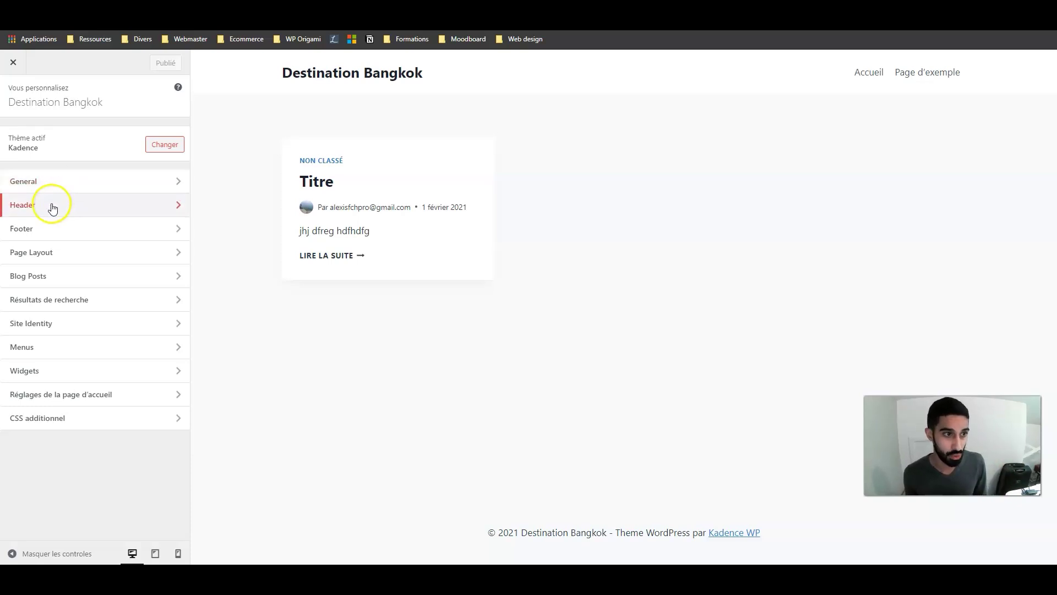
{"action": "left_click", "coordinate": [24, 205]}
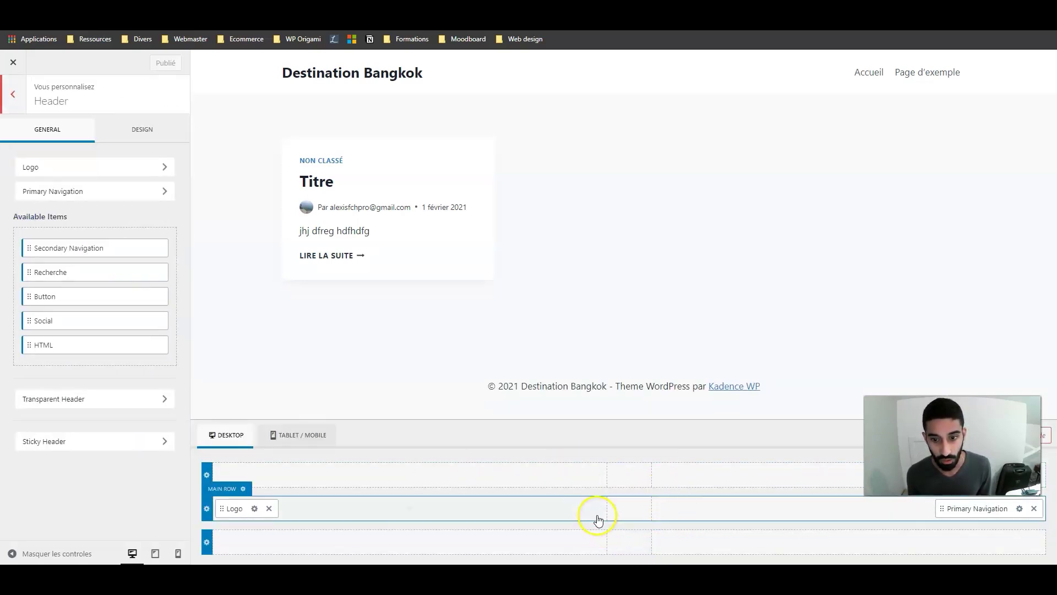
Add a Button to the header's main row, placing Primary Navigation in the centre and the Button at the row's right end.
{"action": "left_click_drag", "start_coordinate": [61, 296], "coordinate": [622, 509]}
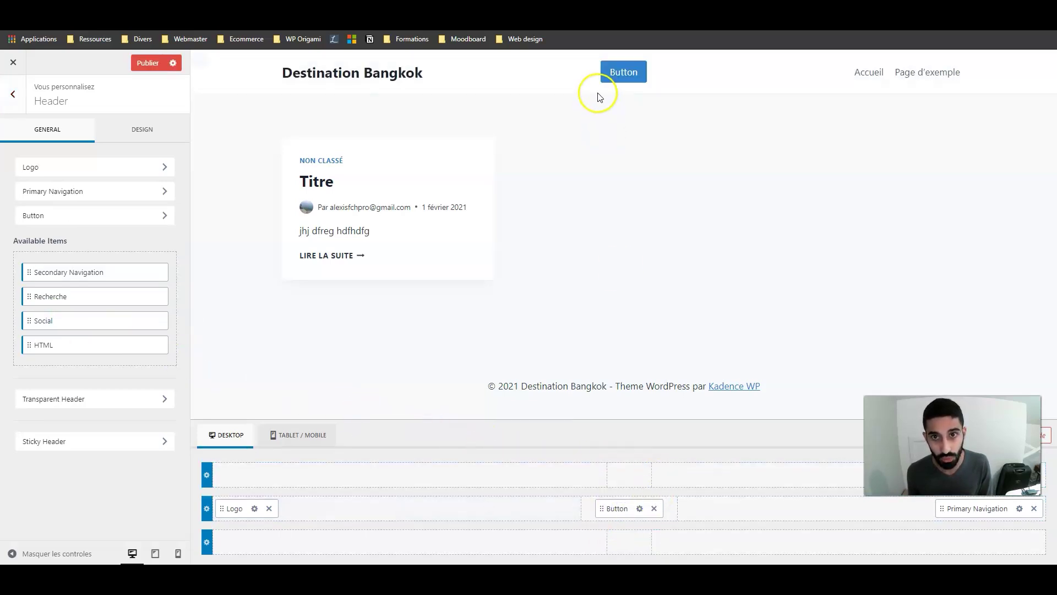
{"action": "left_click_drag", "start_coordinate": [939, 510], "coordinate": [756, 514]}
{"action": "left_click_drag", "start_coordinate": [975, 512], "coordinate": [945, 515]}
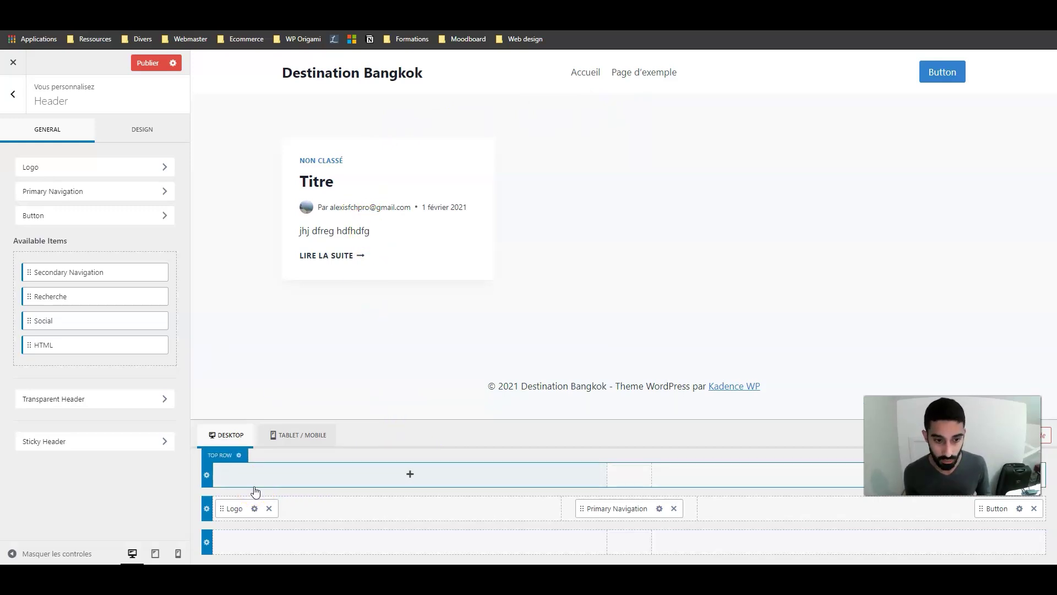
Open the header logo's Site Identity settings and publish the header changes.
{"action": "left_click", "coordinate": [249, 516]}
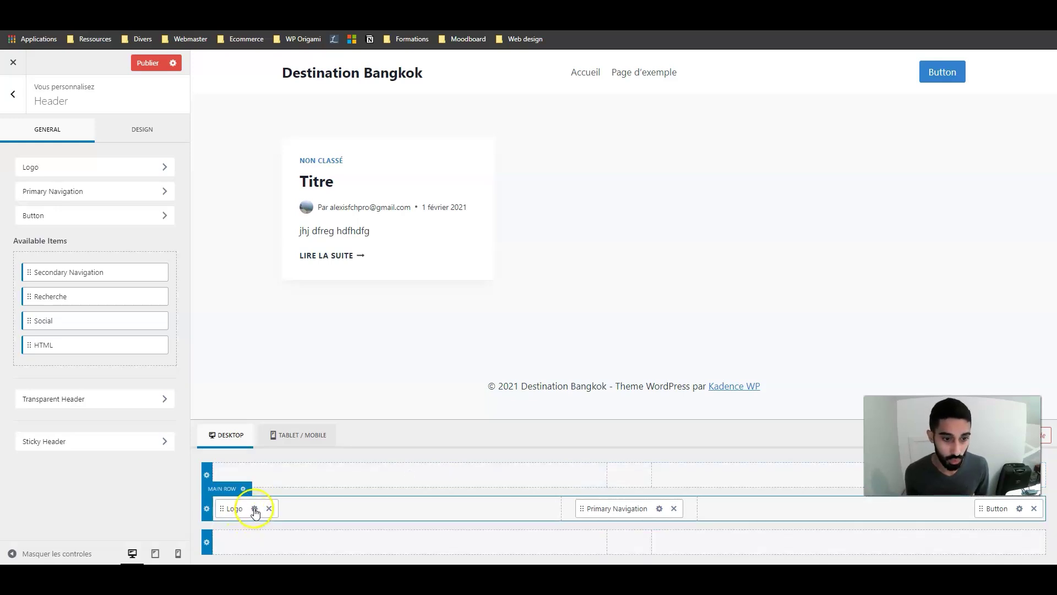
{"action": "left_click", "coordinate": [254, 510]}
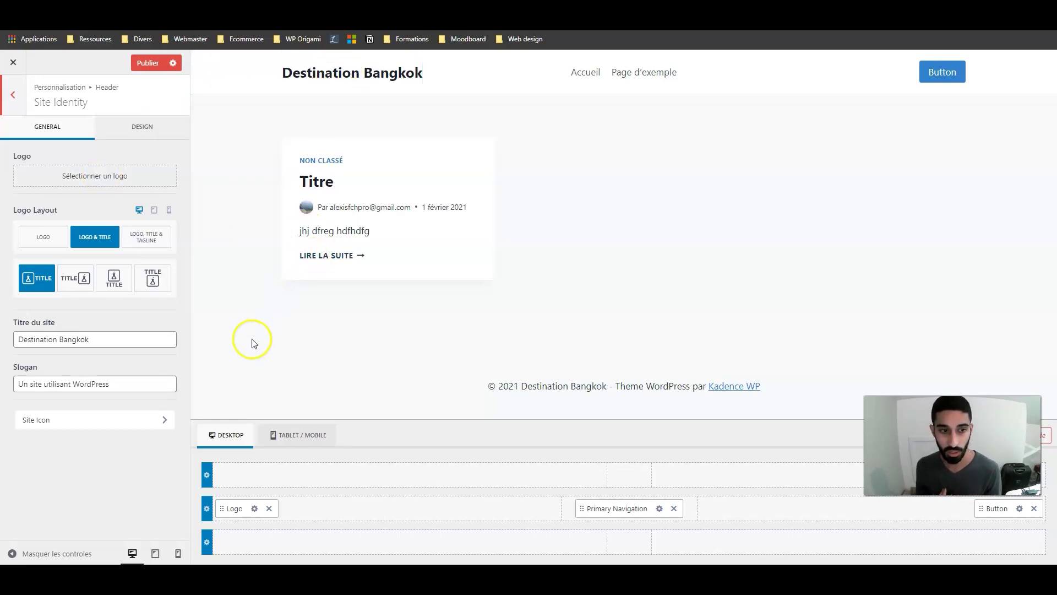
{"action": "left_click", "coordinate": [145, 63]}
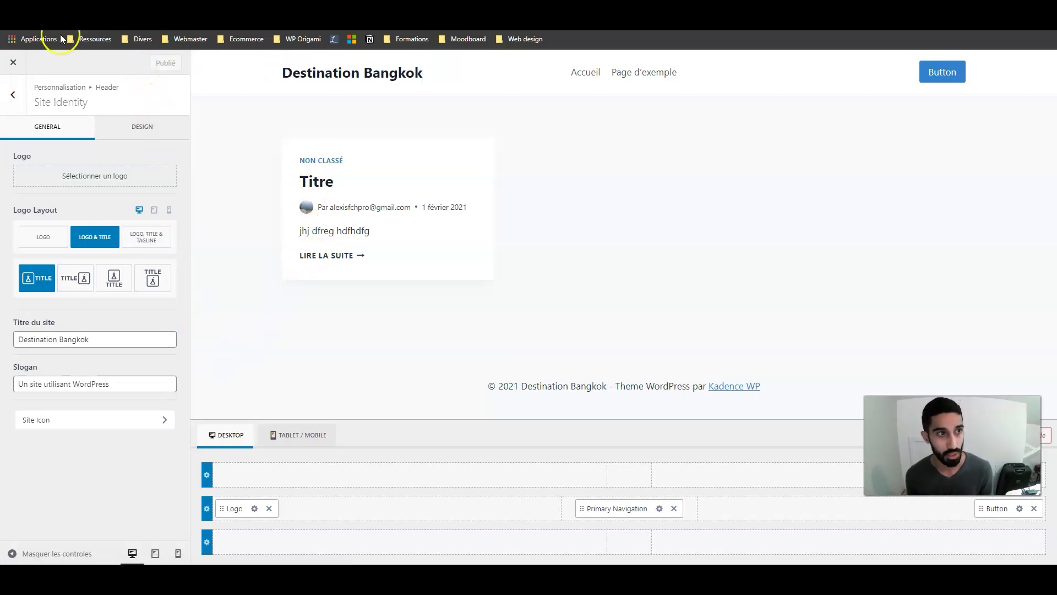
Examine the customizer's footer builder and its available items, and leave the customizer to view the public site's header.
{"action": "left_click", "coordinate": [12, 94]}
{"action": "left_click", "coordinate": [12, 94]}
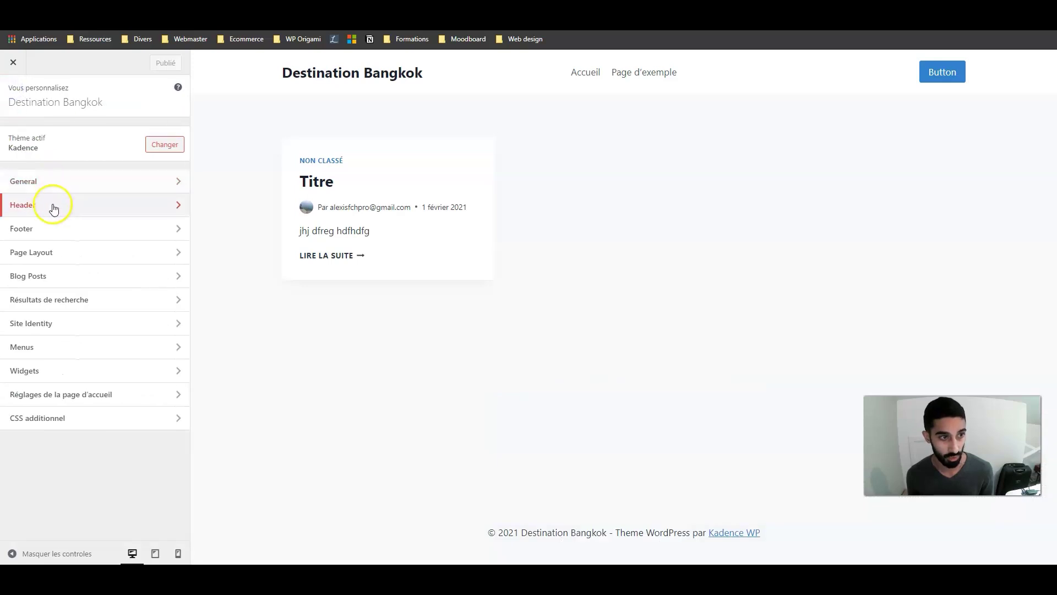
{"action": "left_click", "coordinate": [39, 229]}
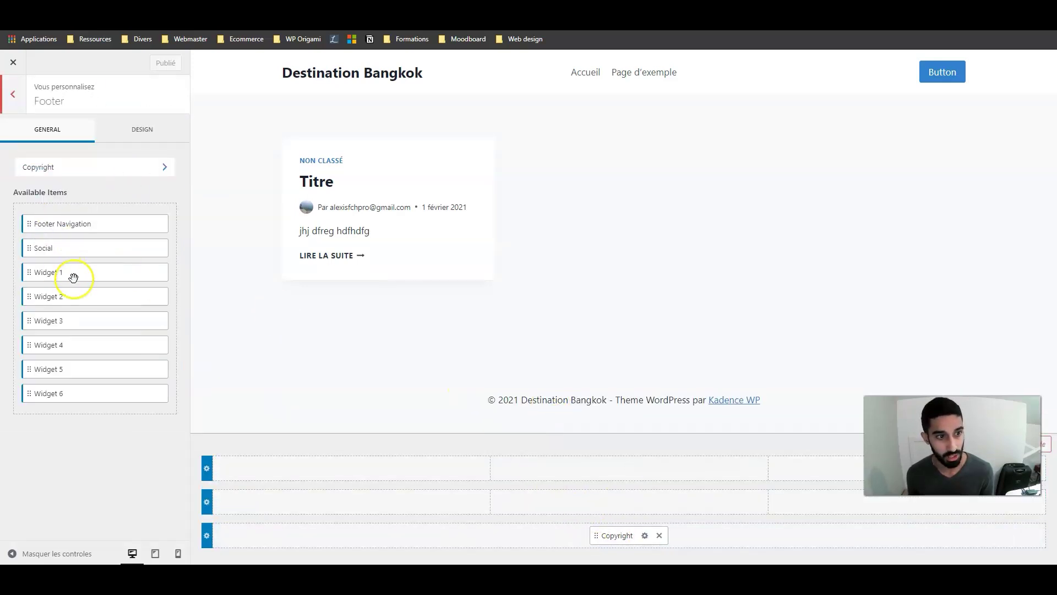
{"action": "left_click", "coordinate": [12, 98]}
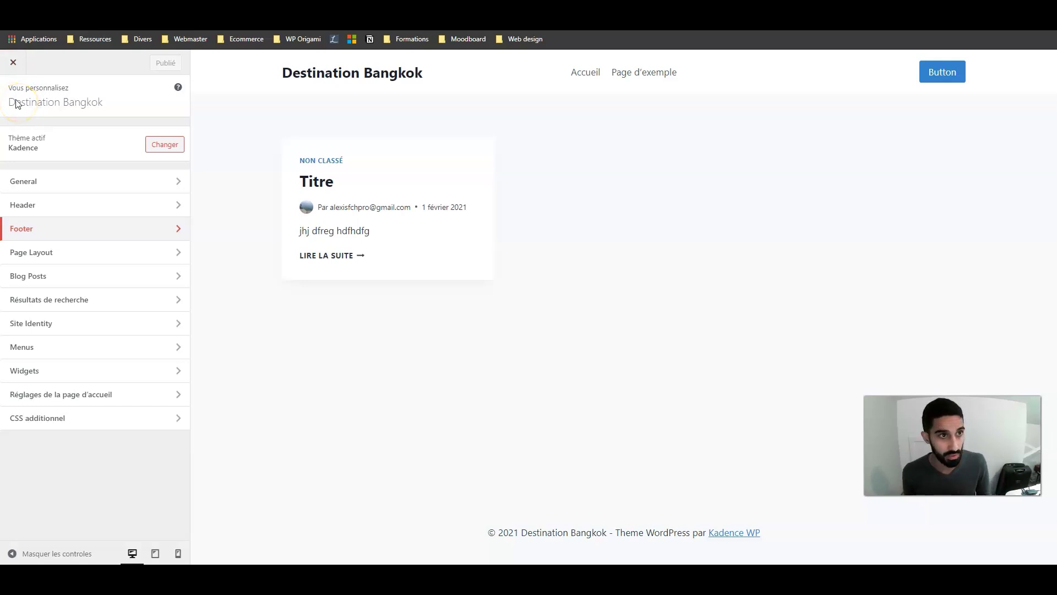
{"action": "left_click", "coordinate": [13, 63]}
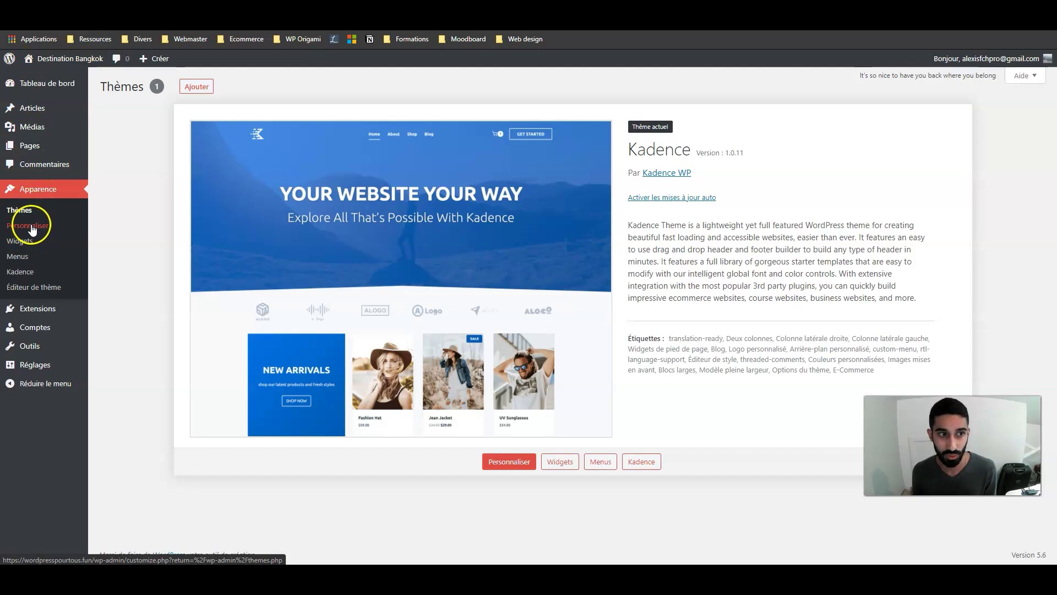
{"action": "left_click", "coordinate": [46, 59]}
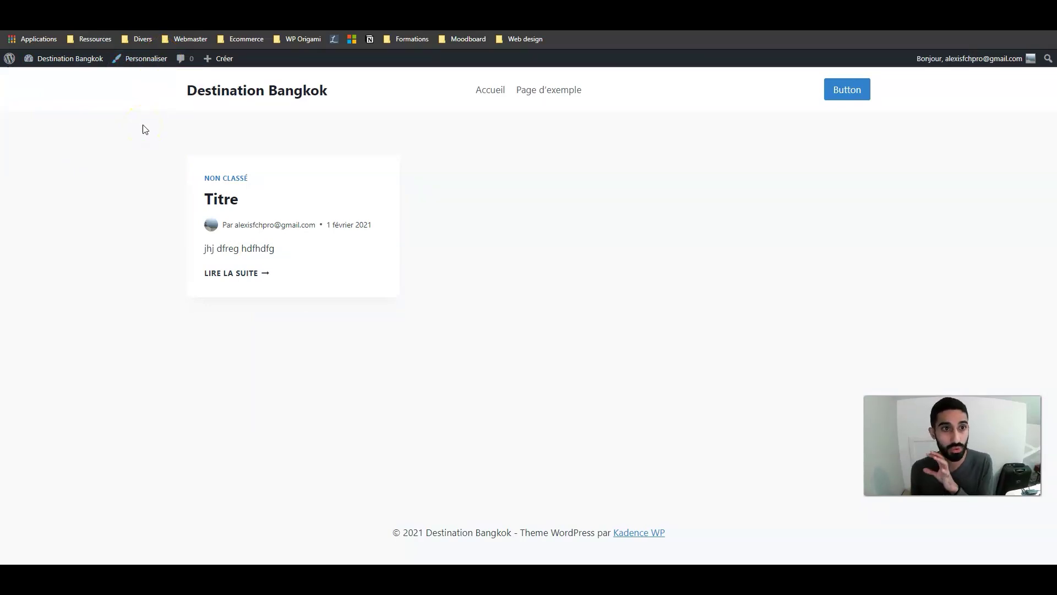
Return to the administration's widgets page and add the Calendrier widget at the top of Sidebar 1.
{"action": "left_click", "coordinate": [69, 59]}
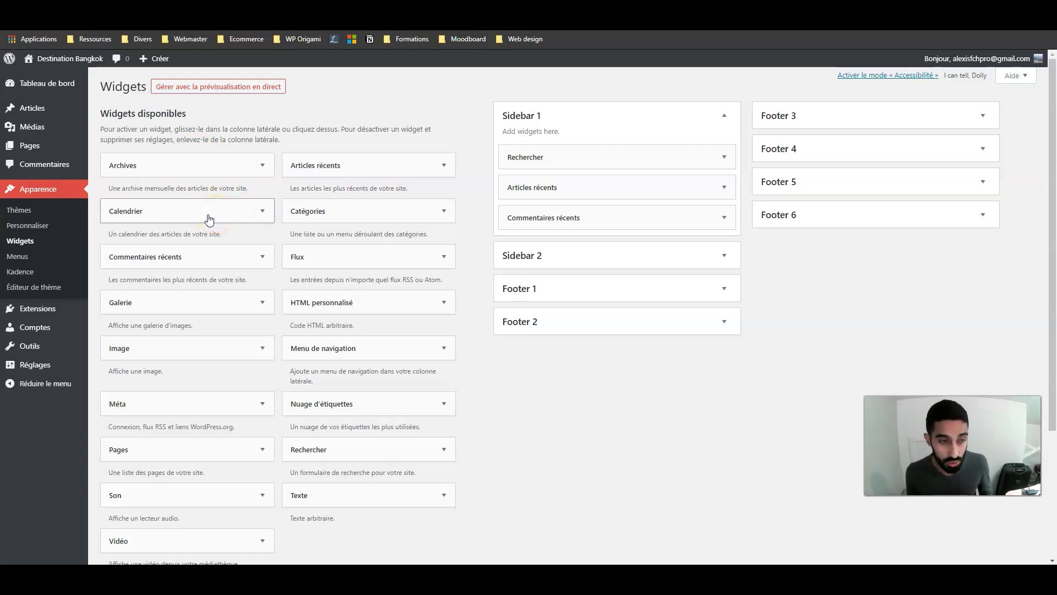
{"action": "left_click_drag", "start_coordinate": [175, 207], "coordinate": [638, 159]}
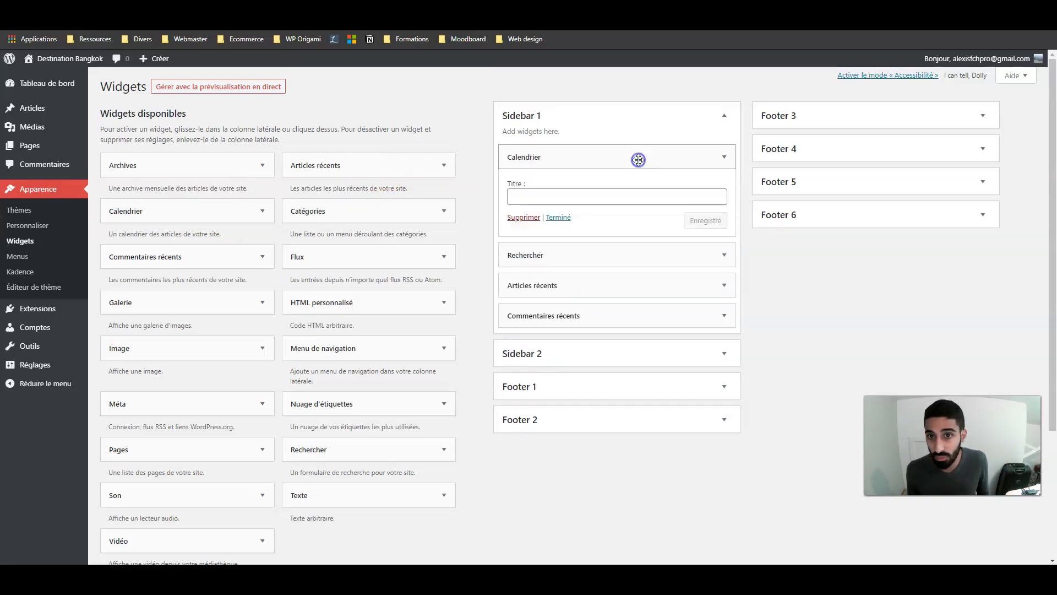
{"action": "left_click", "coordinate": [724, 158]}
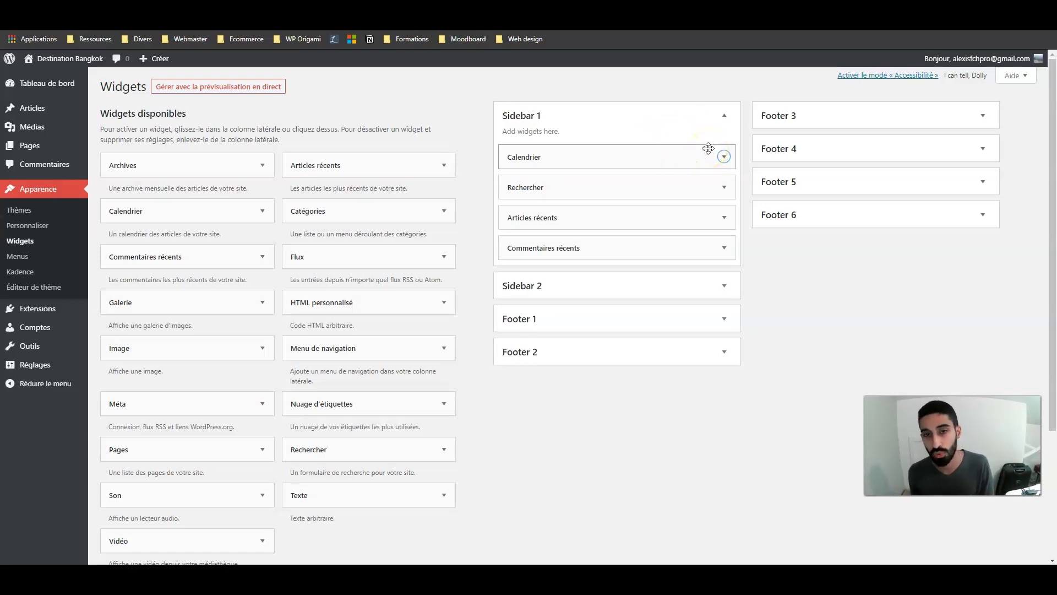
Examine the settings of the Rechercher and Calendrier widgets in Sidebar 1.
{"action": "left_click", "coordinate": [724, 187]}
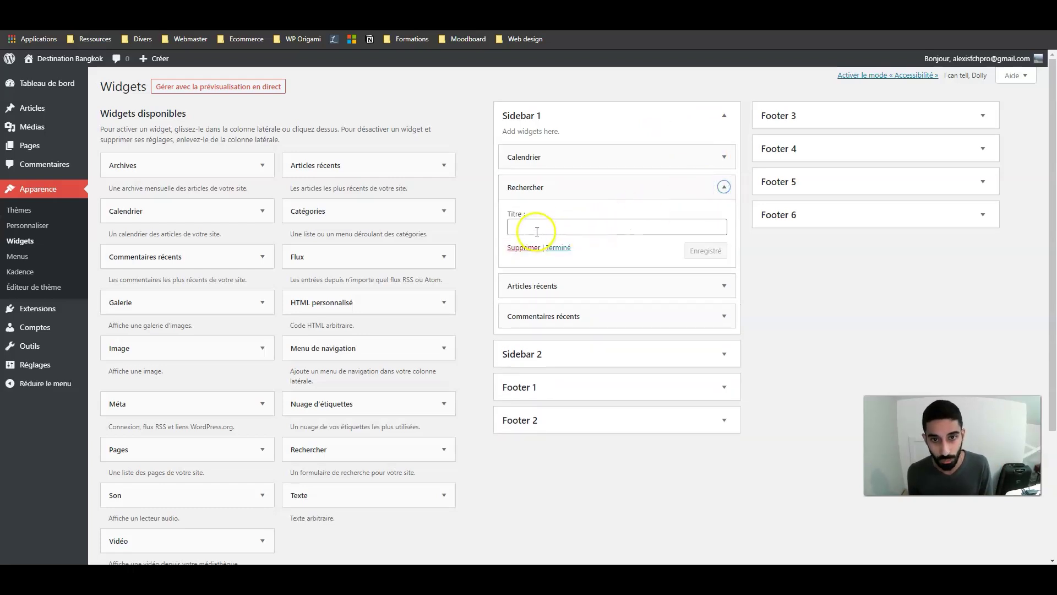
{"action": "left_click", "coordinate": [726, 185]}
{"action": "left_click", "coordinate": [724, 157]}
{"action": "left_click", "coordinate": [722, 159]}
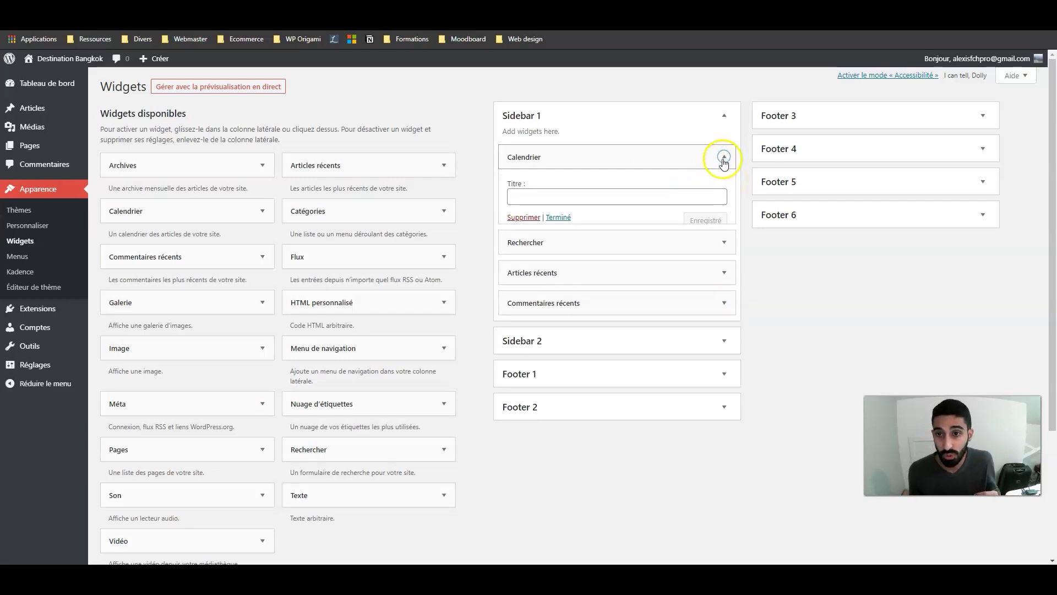
Set the Articles récents widget to show 4 articles without saving, and look at the Commentaires récents widget's settings.
{"action": "left_click", "coordinate": [726, 217]}
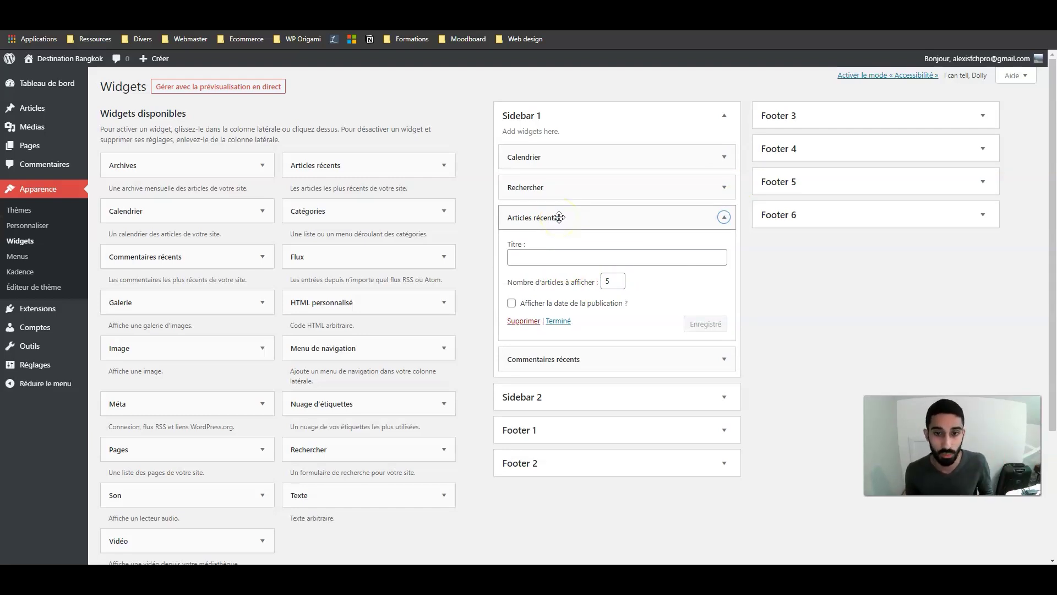
{"action": "left_click", "coordinate": [620, 284]}
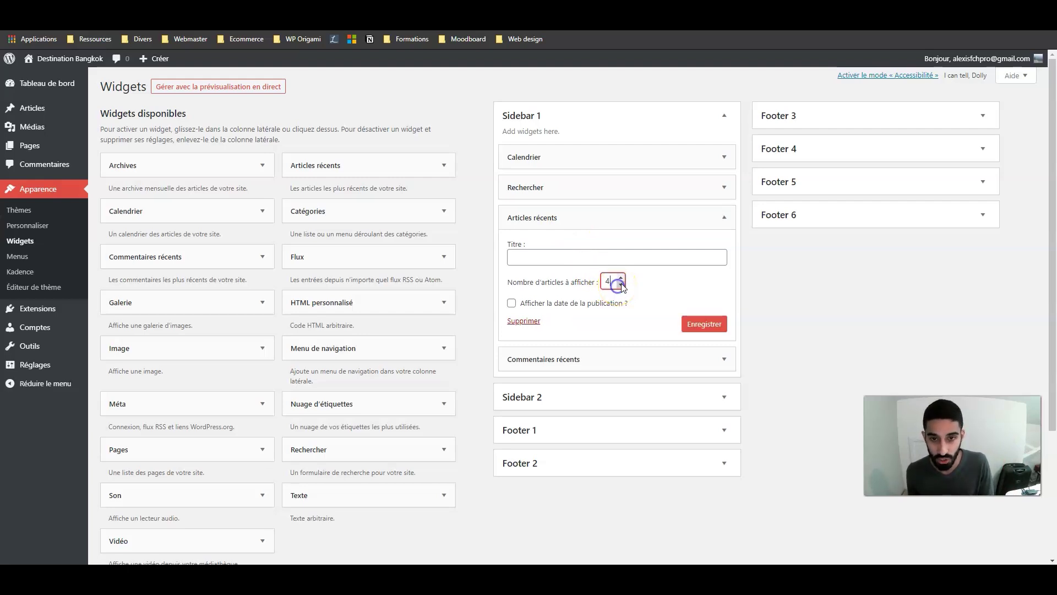
{"action": "left_click", "coordinate": [723, 217]}
{"action": "left_click", "coordinate": [724, 248]}
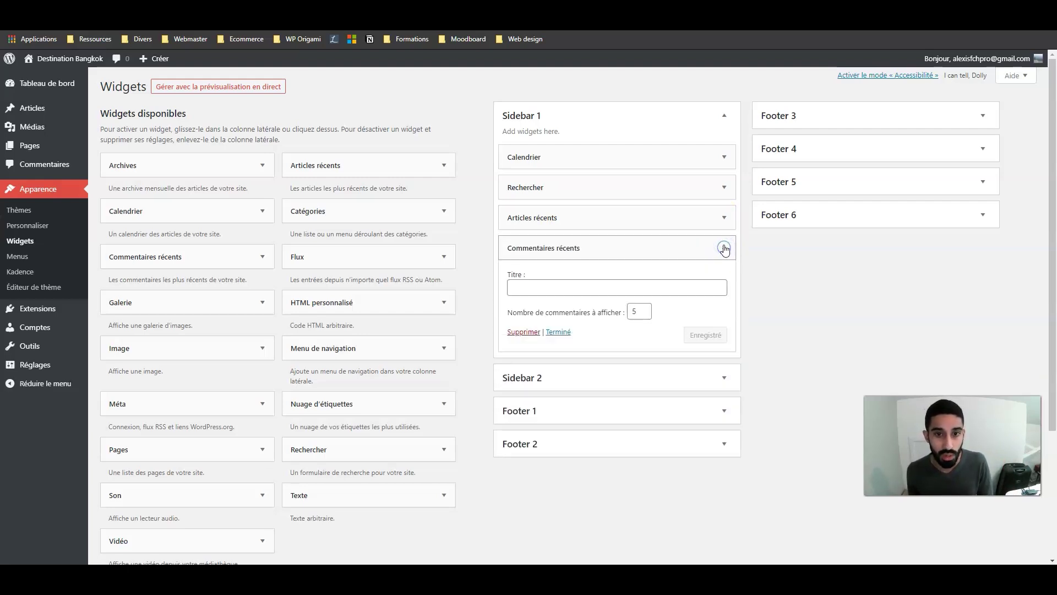
{"action": "left_click", "coordinate": [724, 248]}
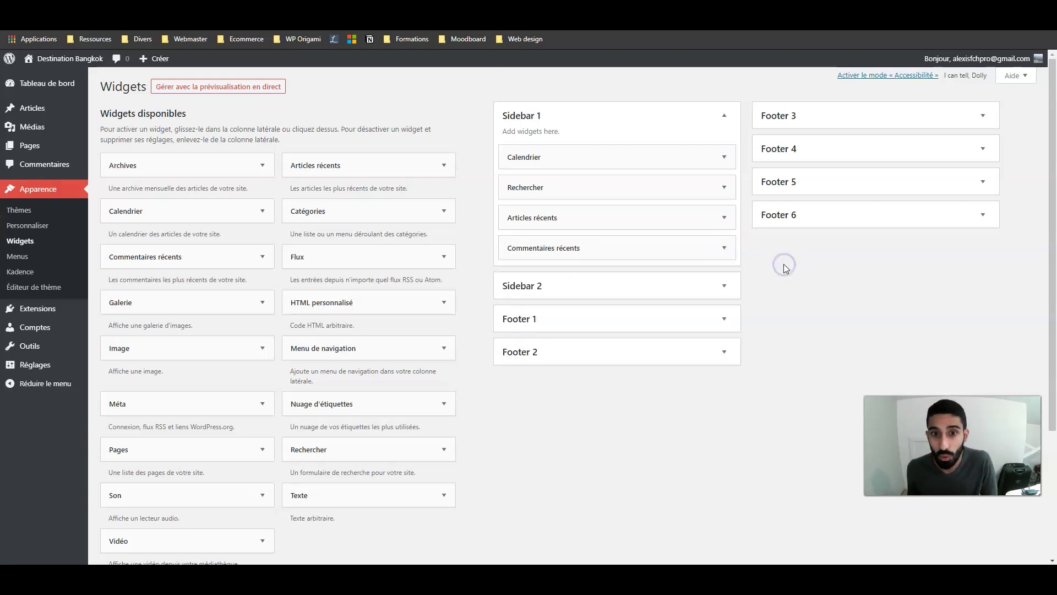
Move the Rechercher widget below Articles récents in Sidebar 1 and leave for the menus page, discarding unsaved changes.
{"action": "left_click_drag", "start_coordinate": [682, 184], "coordinate": [662, 216]}
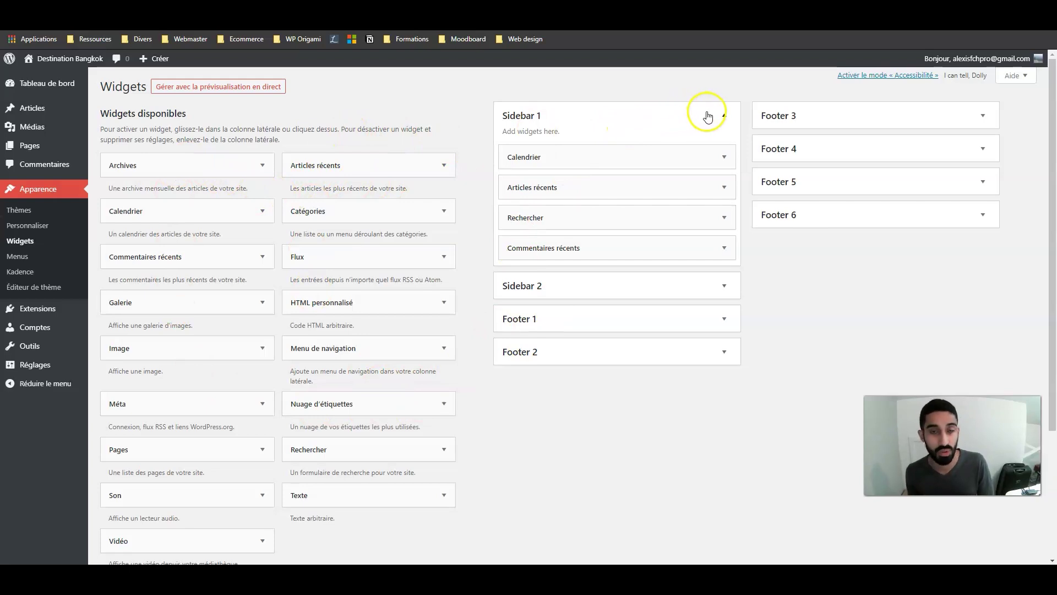
{"action": "left_click", "coordinate": [25, 258]}
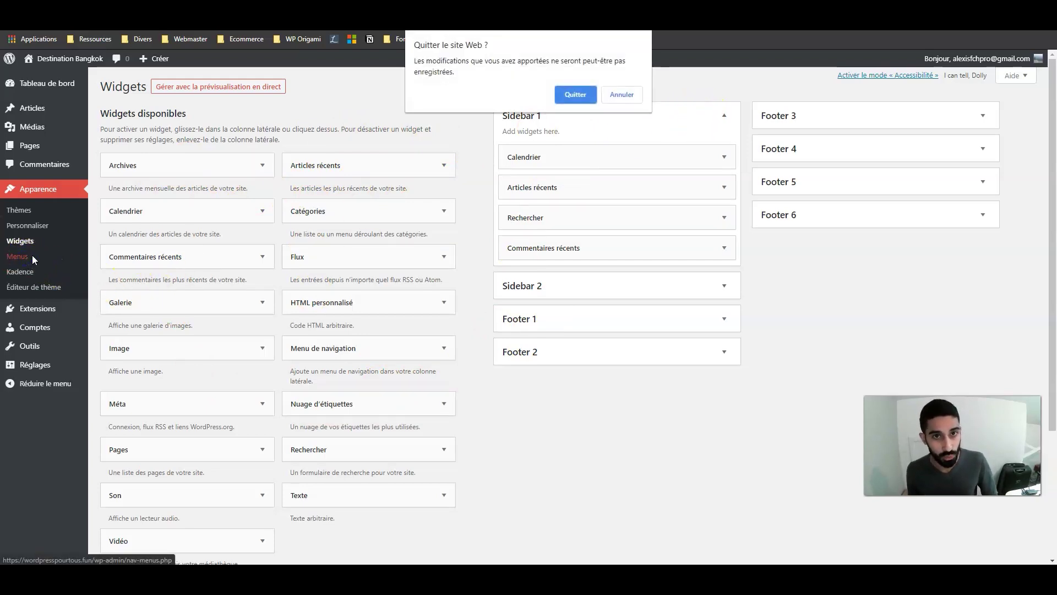
{"action": "left_click", "coordinate": [572, 96]}
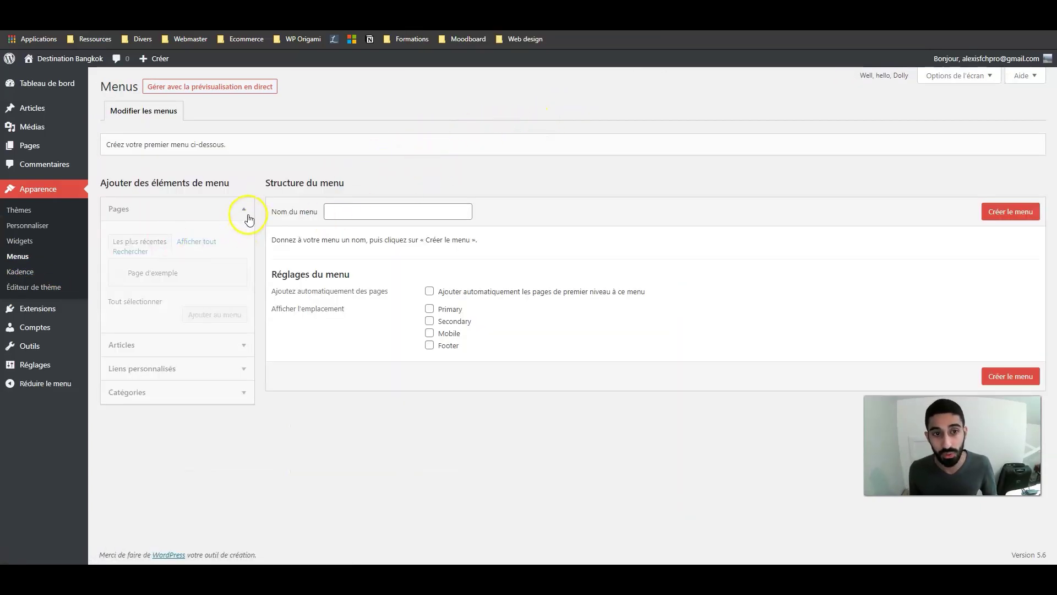
Create a navigation menu named "Menu principal".
{"action": "left_click", "coordinate": [361, 218]}
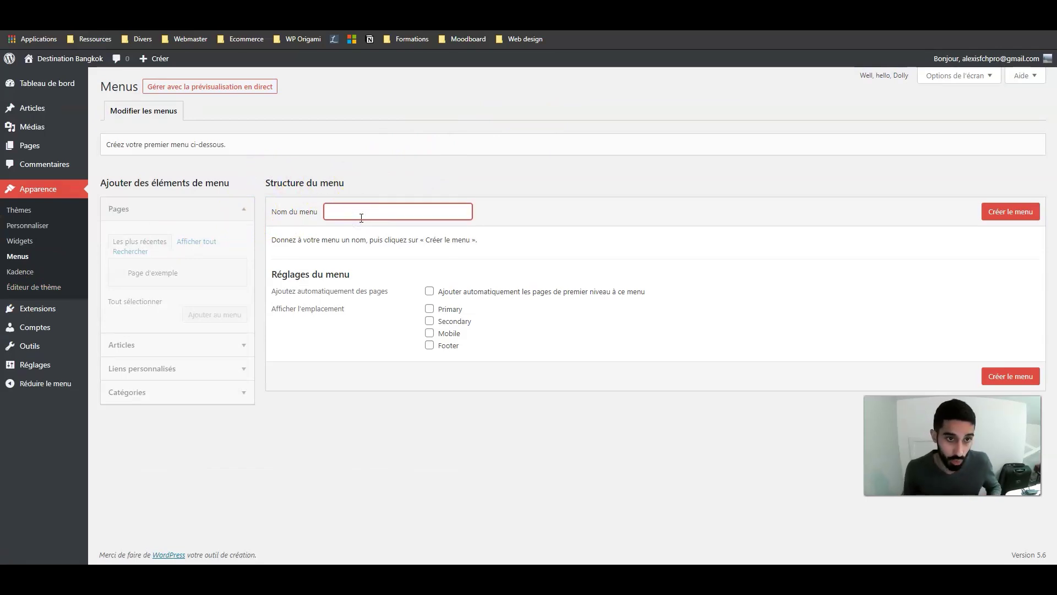
{"action": "type", "text": "Menu principal"}
{"action": "left_click", "coordinate": [999, 211]}
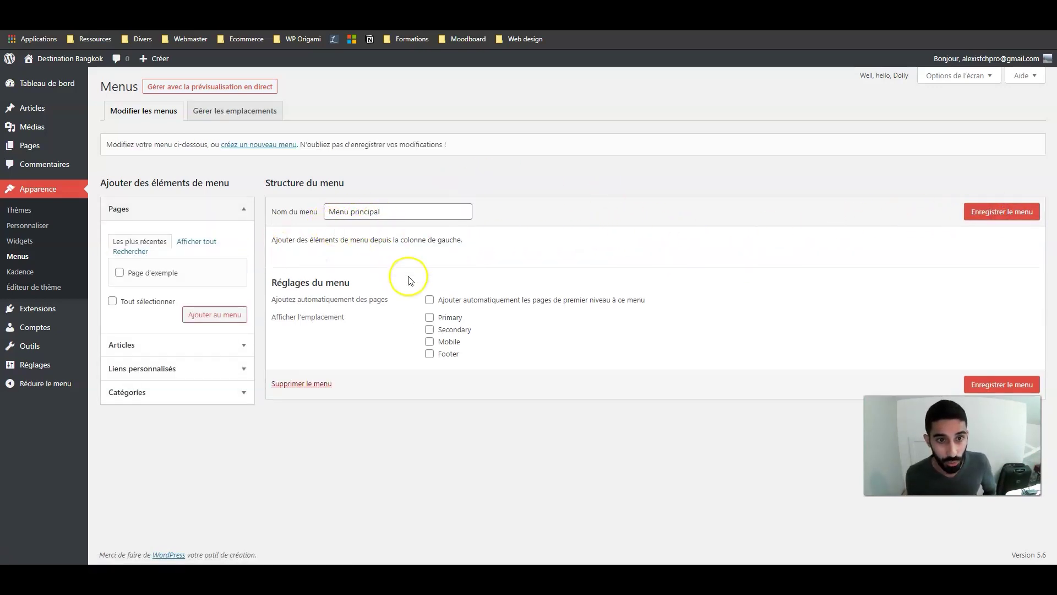
Assign the Menu principal to the Primary display location and save the menu.
{"action": "left_click", "coordinate": [429, 319]}
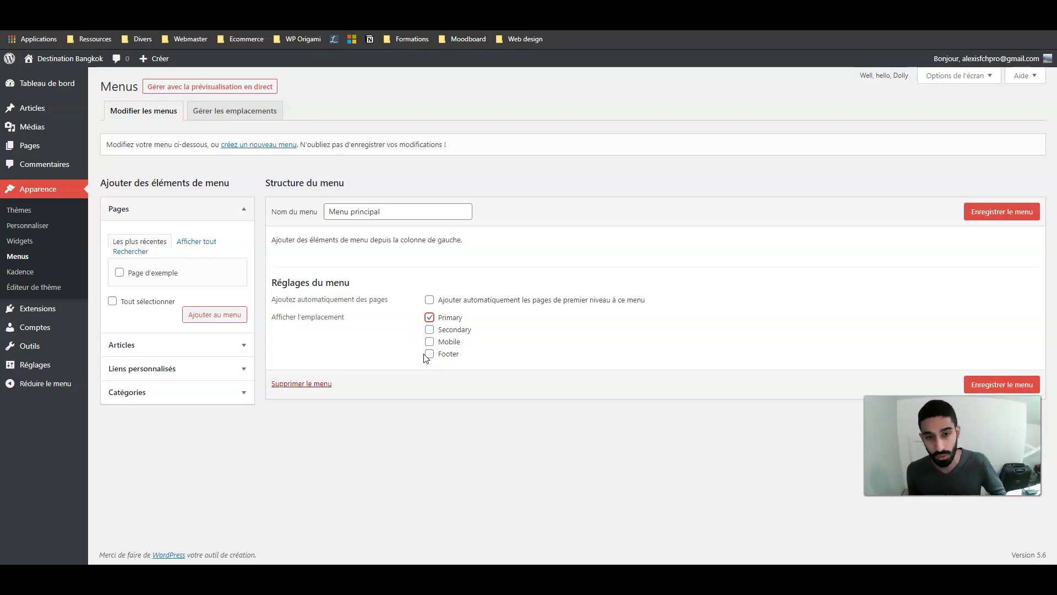
{"action": "left_click", "coordinate": [433, 335]}
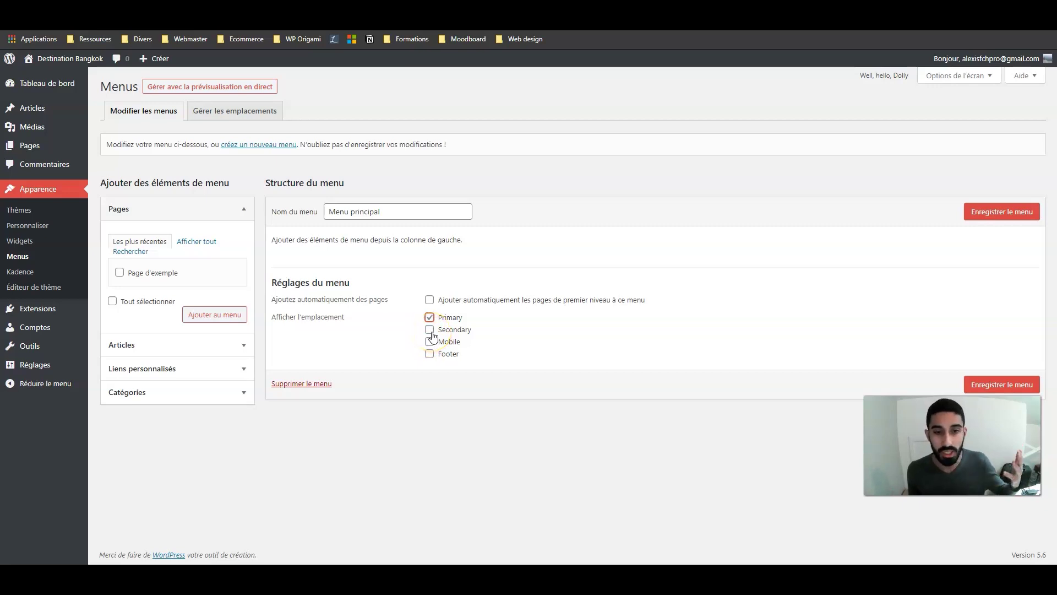
{"action": "left_click", "coordinate": [503, 312]}
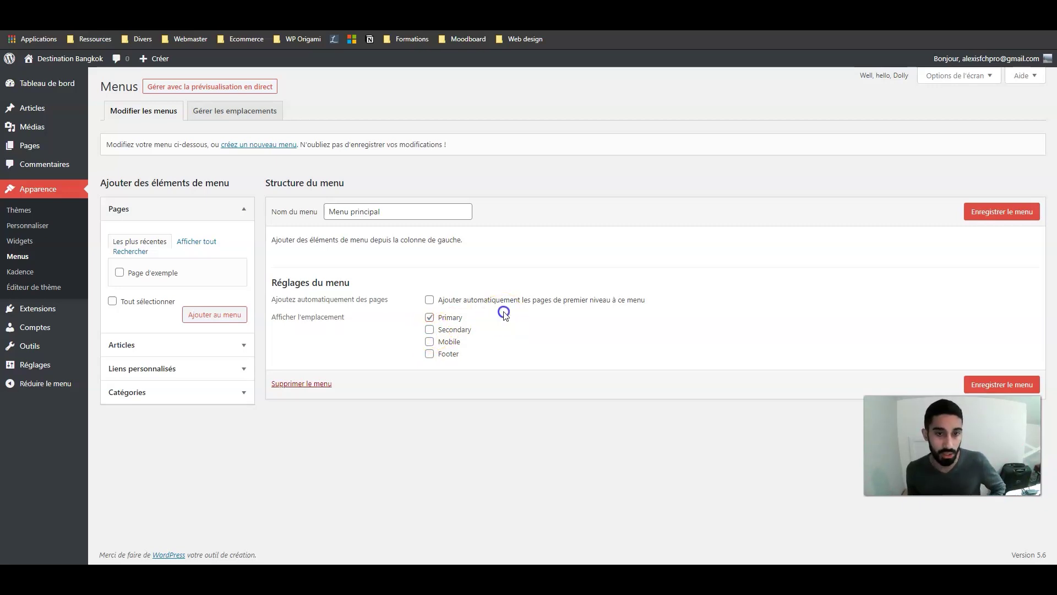
{"action": "left_click", "coordinate": [973, 220]}
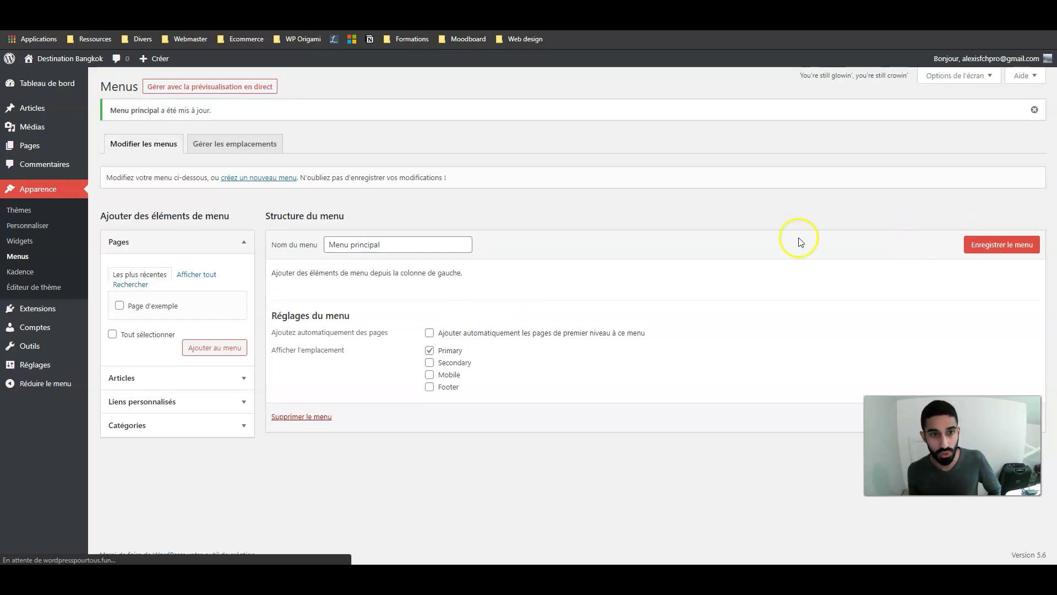
List all pages and add Accueil and Page d'exemple to the Menu principal.
{"action": "left_click", "coordinate": [185, 279]}
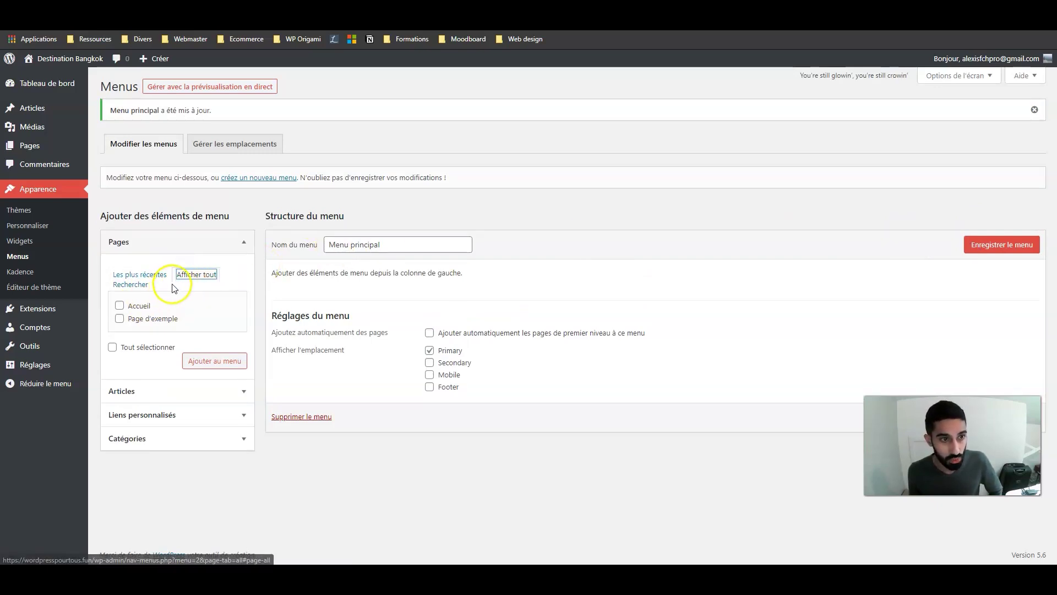
{"action": "left_click", "coordinate": [119, 306]}
{"action": "left_click", "coordinate": [120, 320]}
{"action": "left_click", "coordinate": [204, 360]}
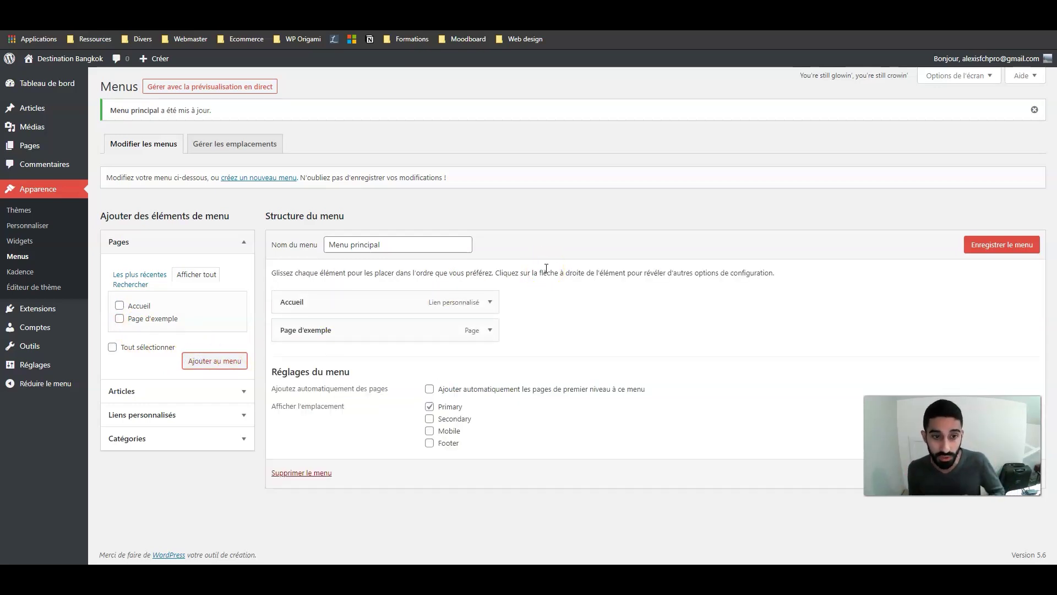
Show the articles available to add as menu items.
{"action": "mouse_move", "coordinate": [30, 144]}
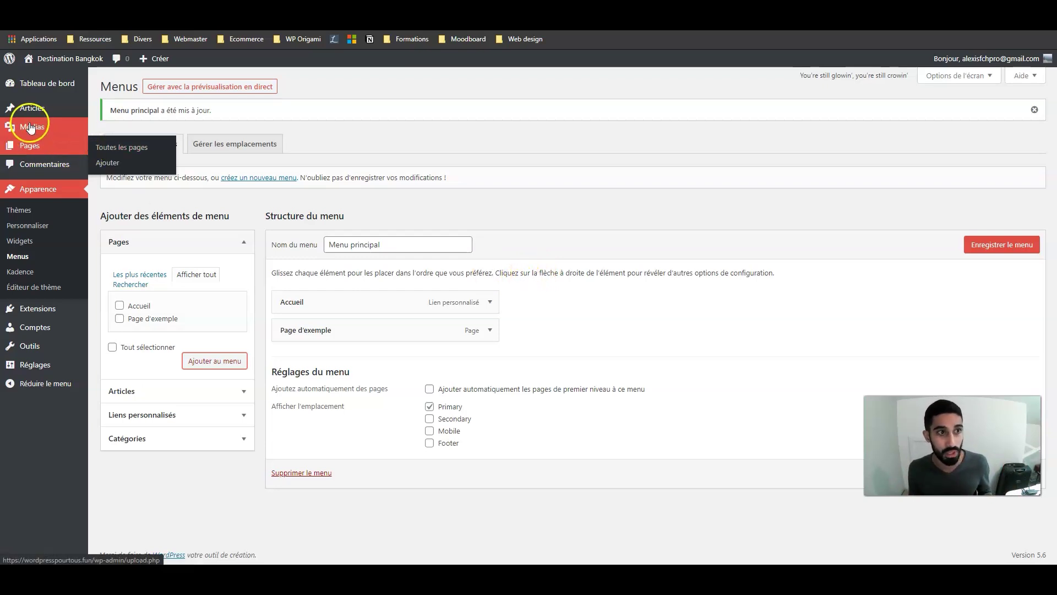
{"action": "mouse_move", "coordinate": [35, 113]}
{"action": "left_click", "coordinate": [191, 388]}
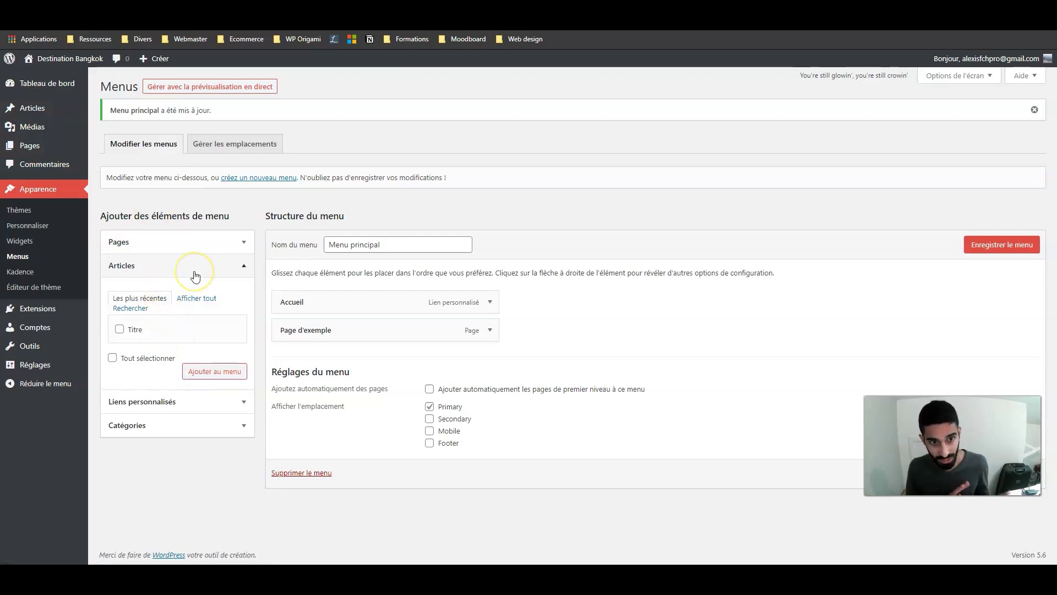
Examine the URL and link text fields offered for adding a custom link to the menu.
{"action": "left_click", "coordinate": [237, 265]}
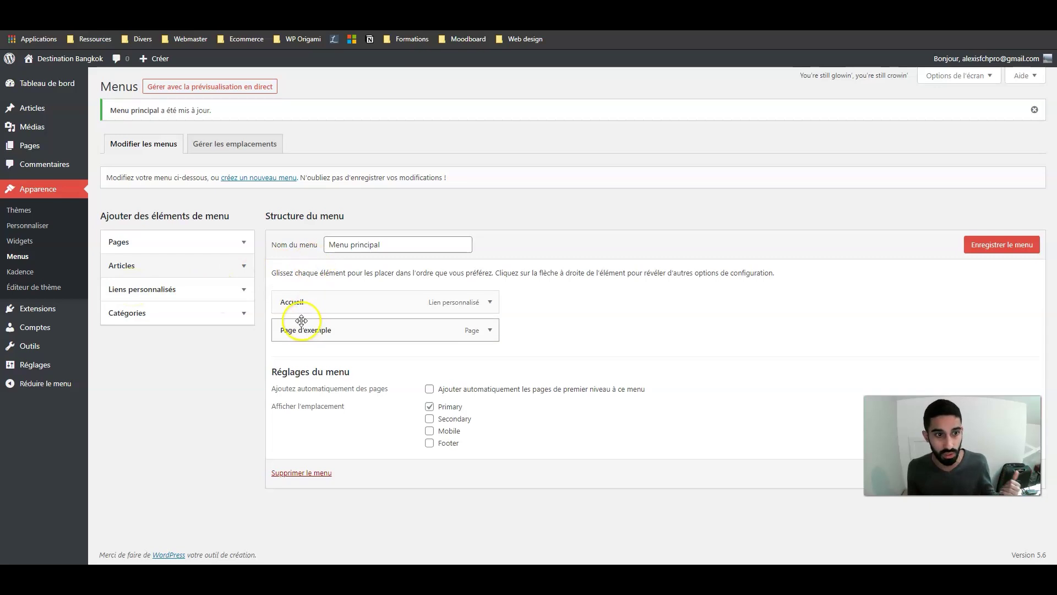
{"action": "left_click", "coordinate": [242, 289]}
{"action": "left_click", "coordinate": [204, 324]}
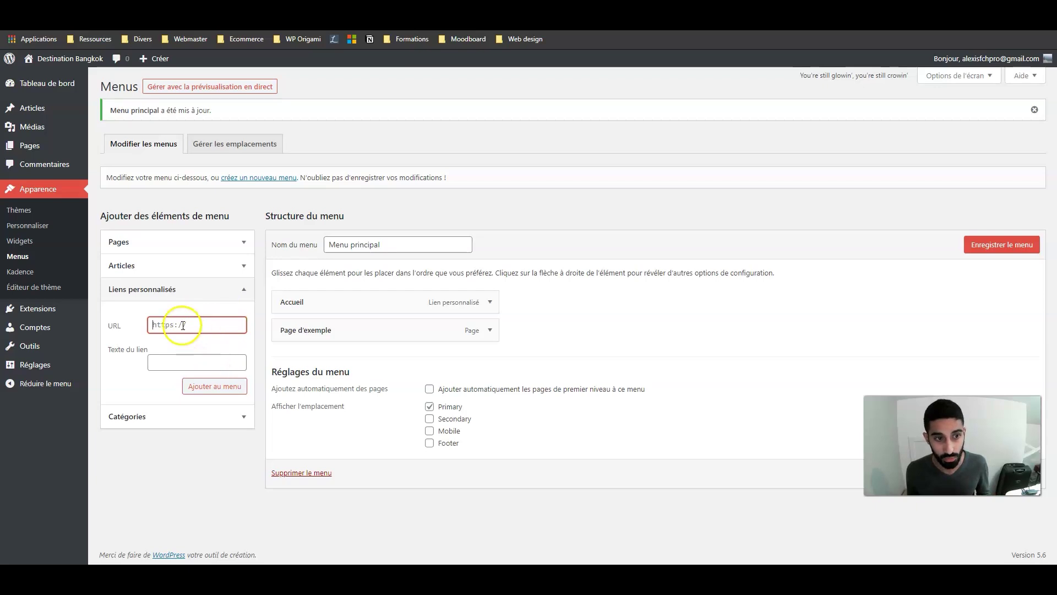
{"action": "left_click", "coordinate": [191, 359]}
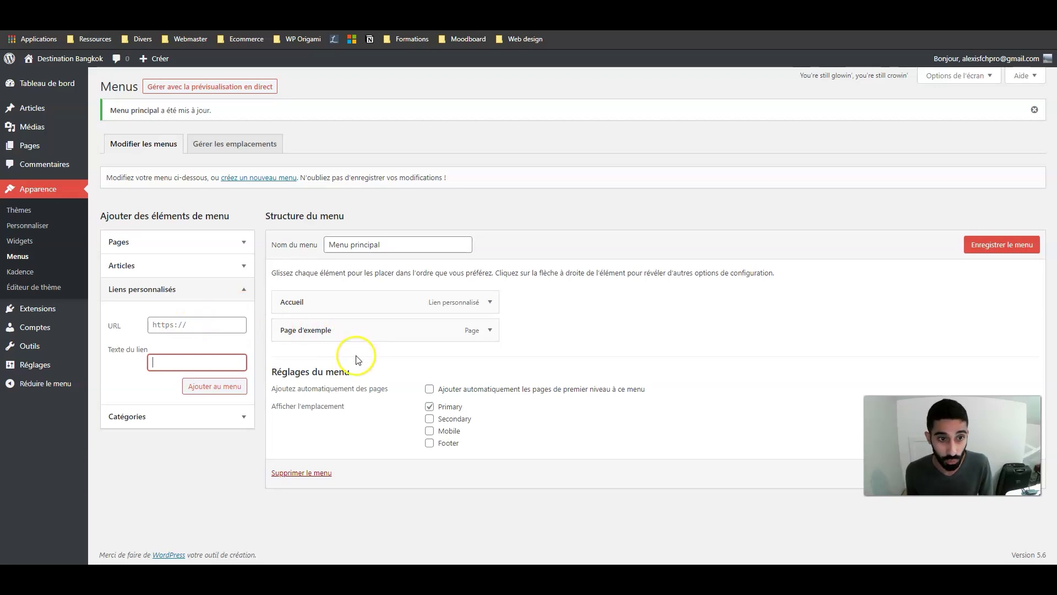
{"action": "left_click", "coordinate": [243, 287]}
{"action": "left_click", "coordinate": [244, 298]}
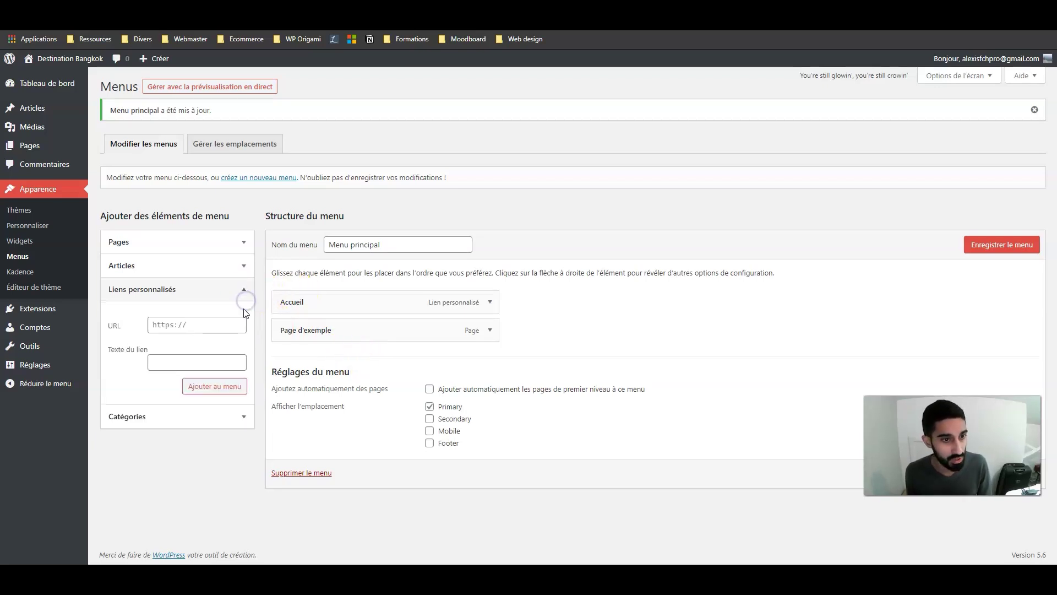
{"action": "left_click", "coordinate": [242, 290]}
Make Page d'exemple a sub-item of Accueil in the Menu principal and save the menu.
{"action": "mouse_move", "coordinate": [299, 331]}
{"action": "left_mouse_down"}
{"action": "mouse_move", "coordinate": [302, 300]}
{"action": "mouse_move", "coordinate": [298, 329]}
{"action": "mouse_move", "coordinate": [307, 330]}
{"action": "left_mouse_up"}
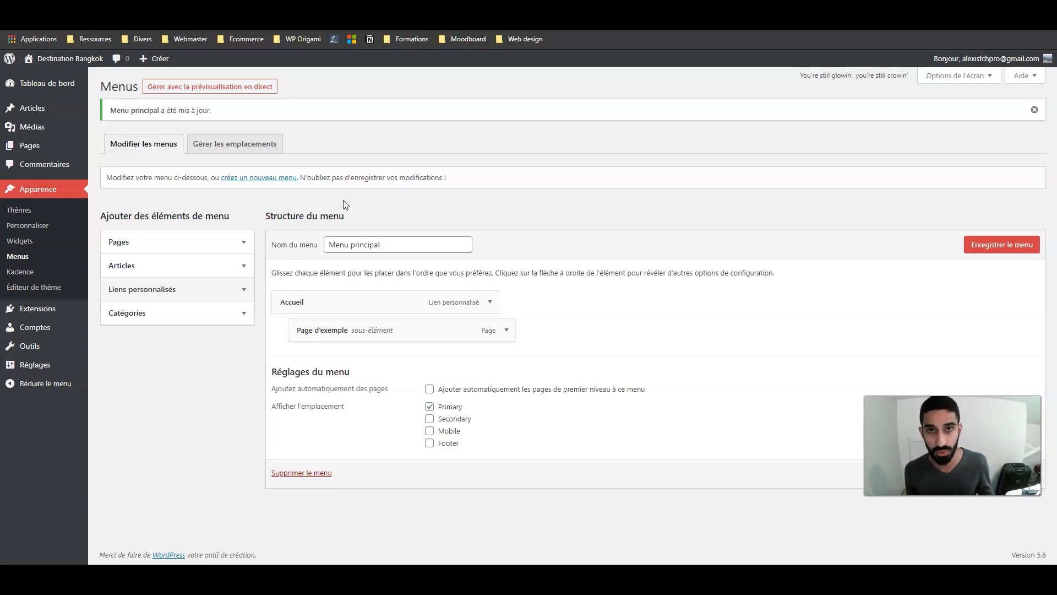
{"action": "left_click", "coordinate": [354, 245]}
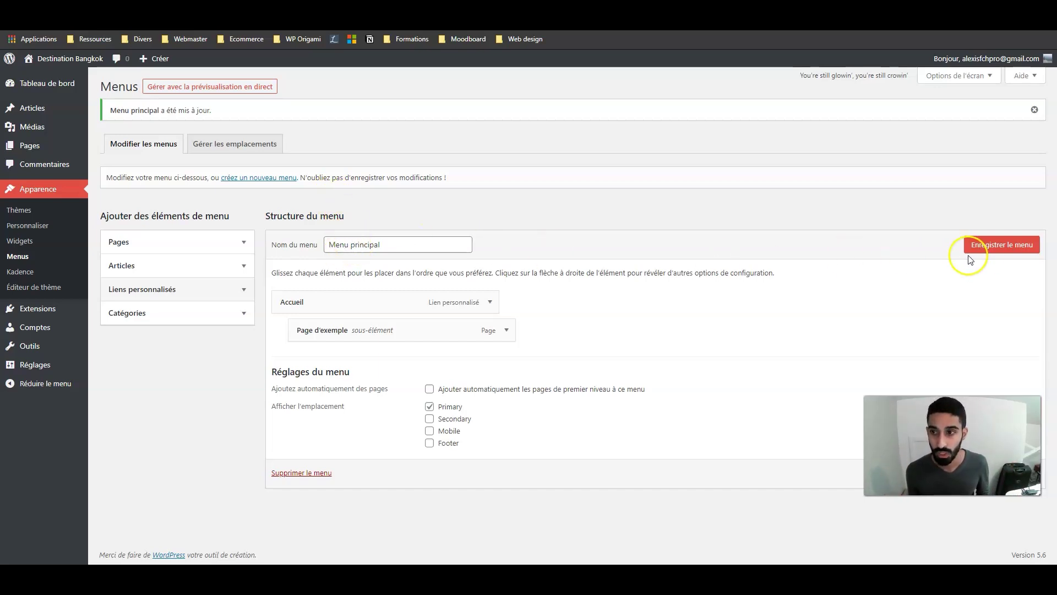
{"action": "left_click", "coordinate": [994, 253]}
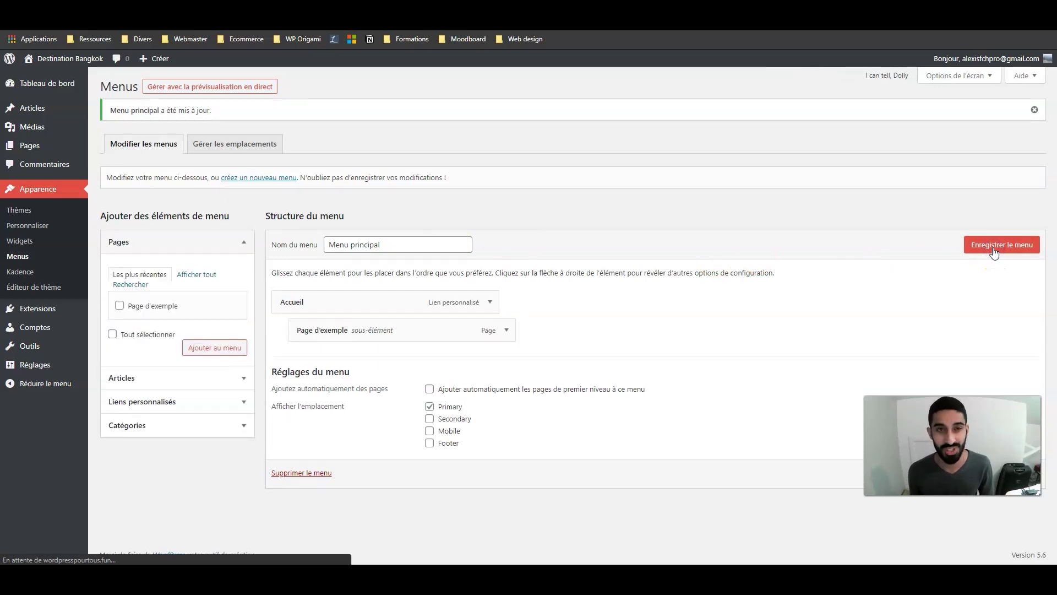
Look through the Kadence theme dashboard, including its site customization shortcuts and Pro addon features.
{"action": "left_click", "coordinate": [20, 271]}
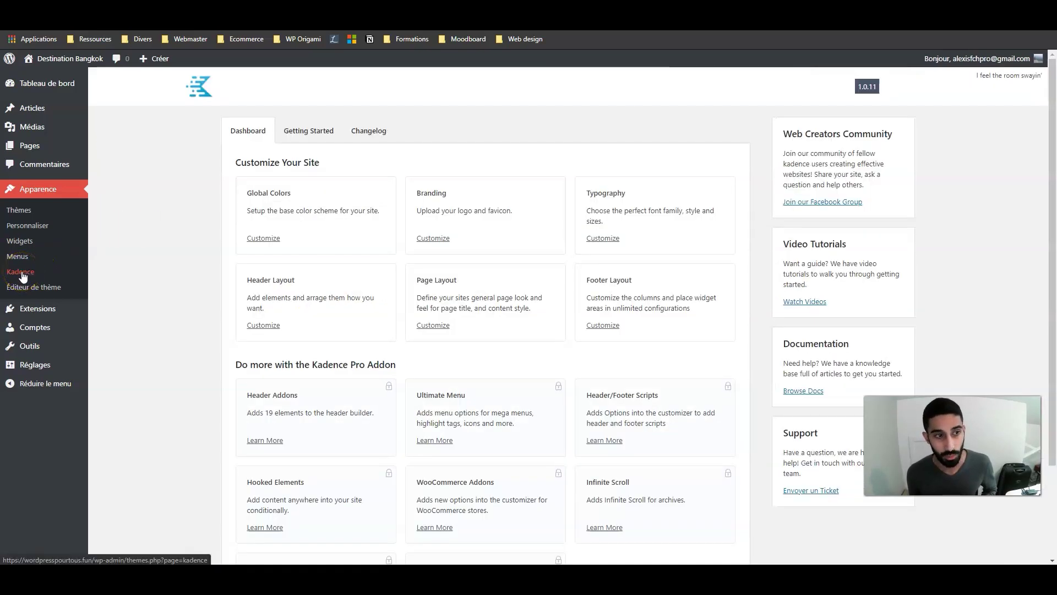
{"action": "scroll", "coordinate": [170, 214], "scroll_direction": "down", "scroll_amount": 1}
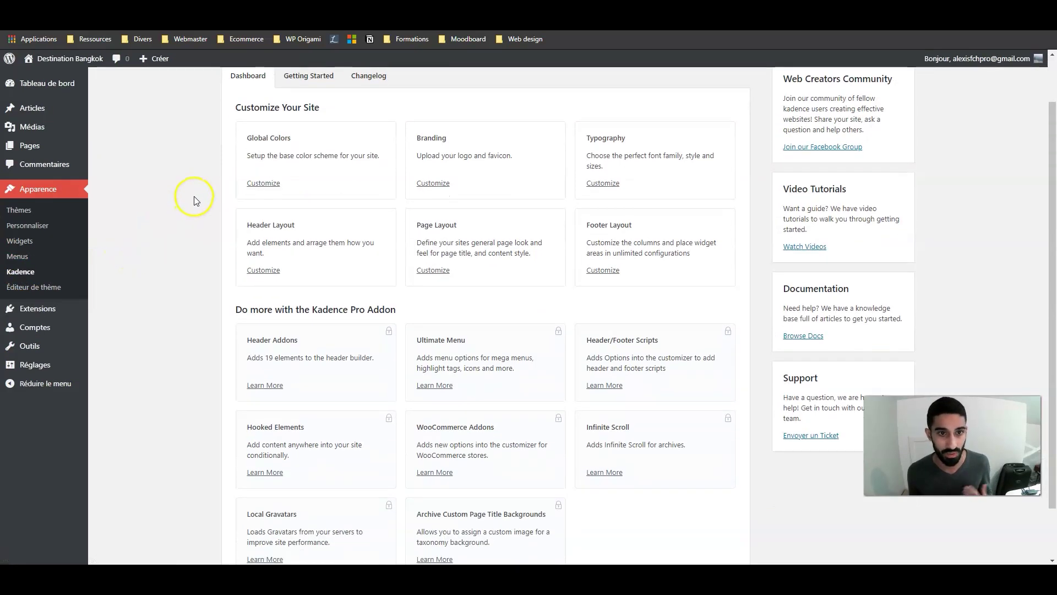
{"action": "scroll", "coordinate": [193, 198], "scroll_direction": "down", "scroll_amount": 1}
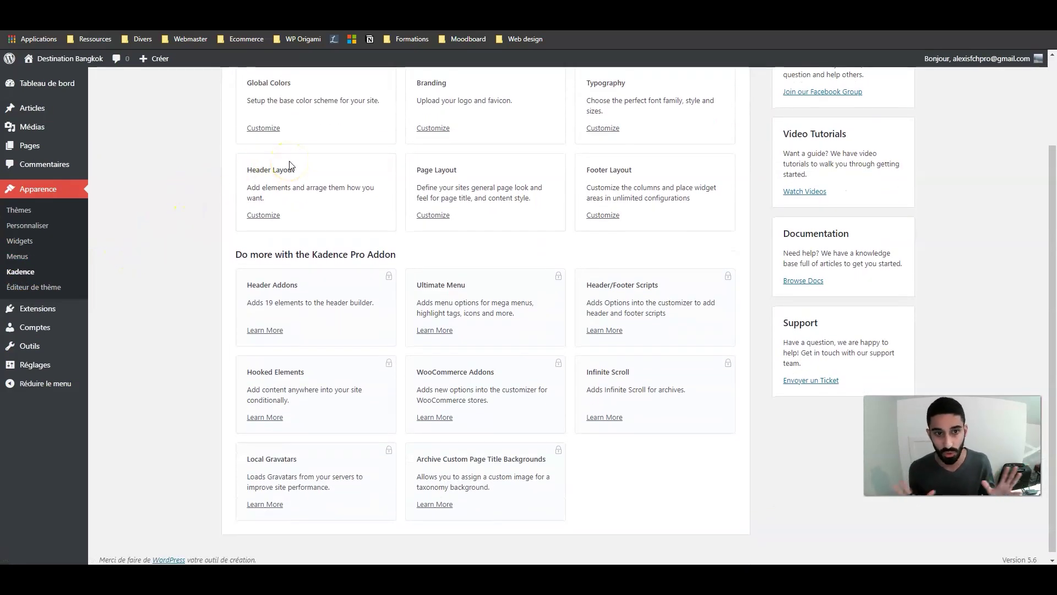
{"action": "scroll", "coordinate": [275, 166], "scroll_direction": "up", "scroll_amount": 2}
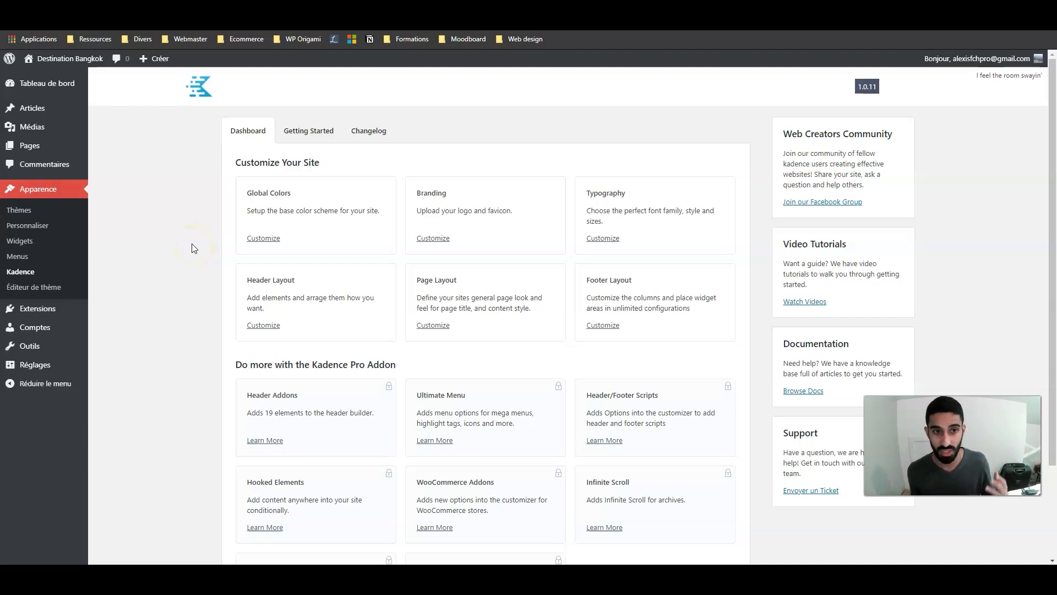
Open the theme file editor and acknowledge its warning to view the Kadence stylesheet code.
{"action": "left_click", "coordinate": [53, 226]}
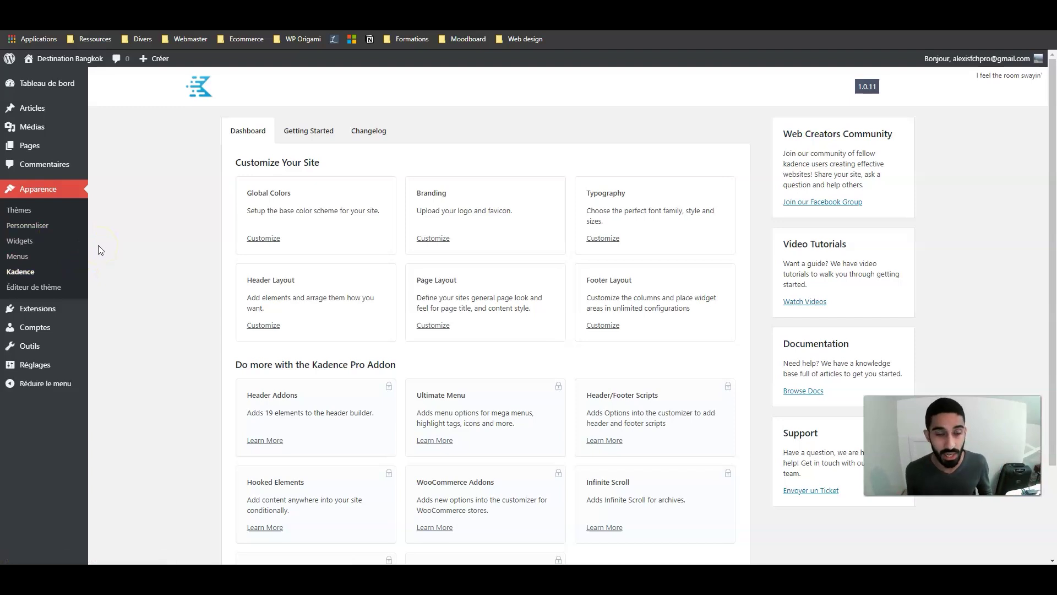
{"action": "left_click", "coordinate": [35, 289]}
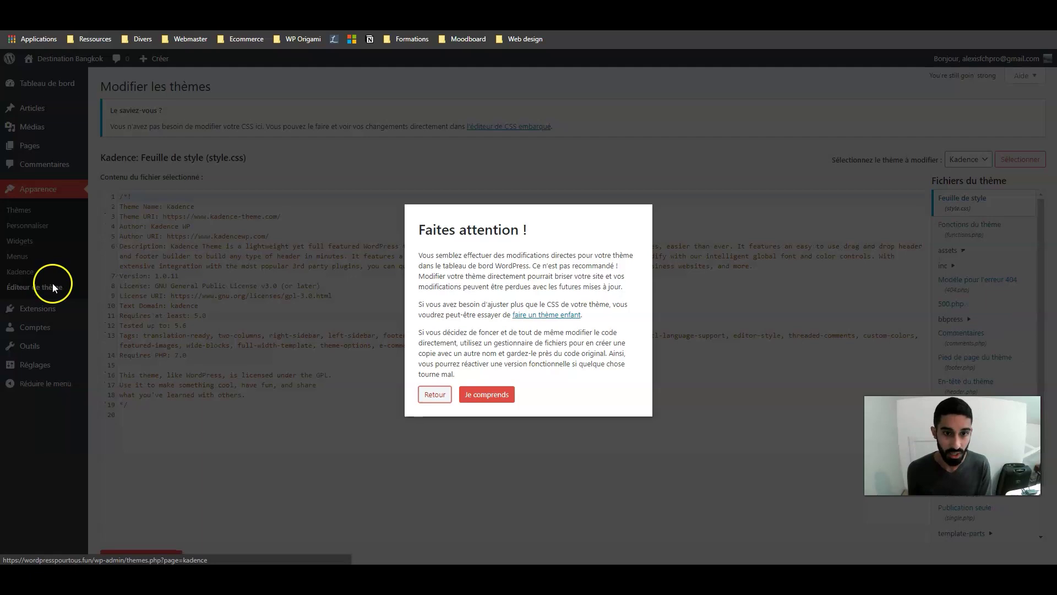
{"action": "left_click", "coordinate": [480, 395]}
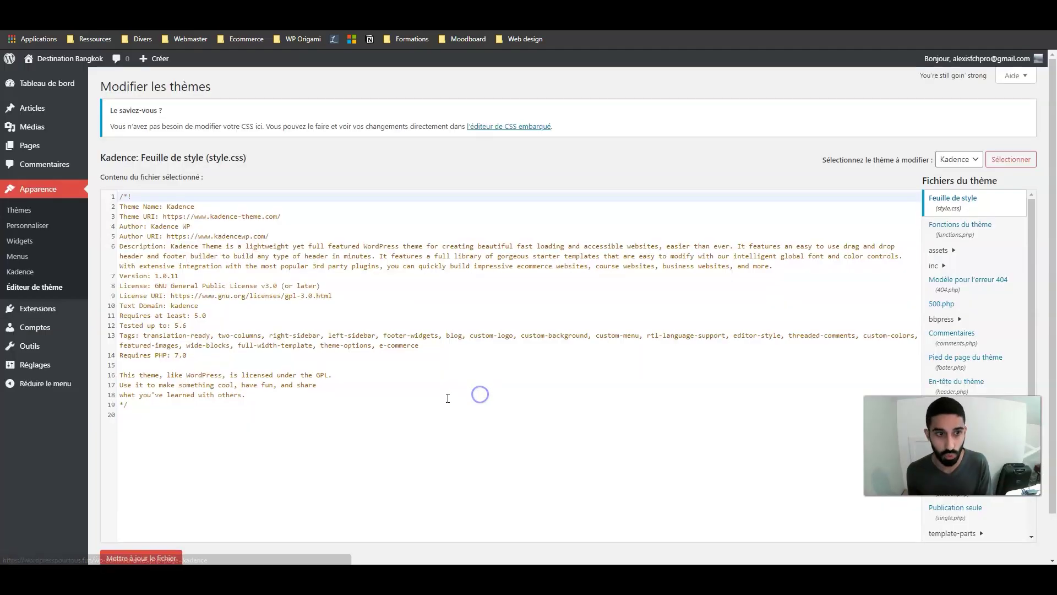
Deactivate and delete the Hello Dolly extension, and delete the Akismet Anti-Spam extension.
{"action": "left_click", "coordinate": [45, 311]}
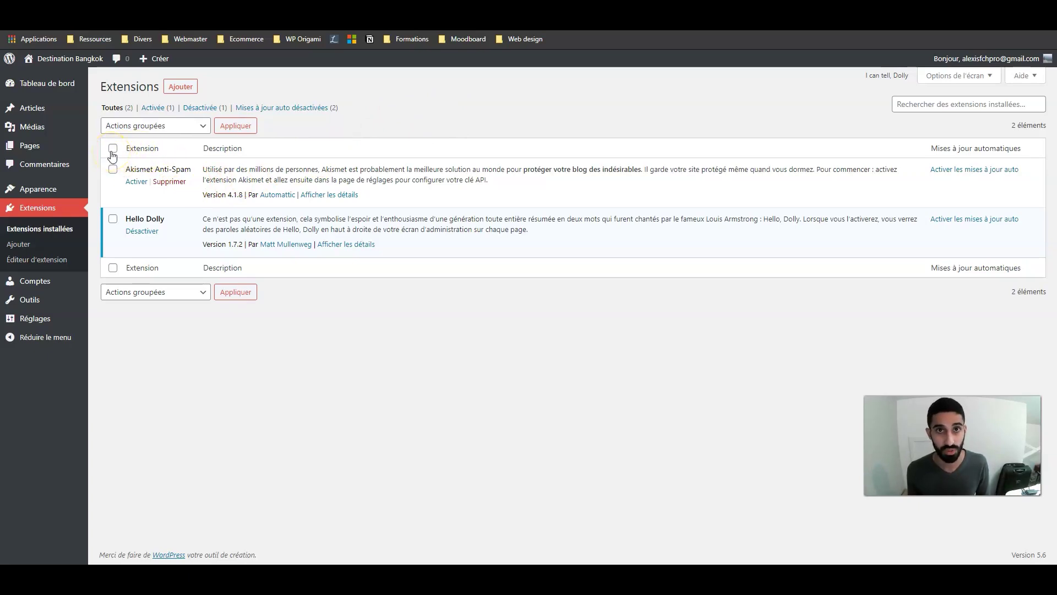
{"action": "left_click", "coordinate": [140, 231]}
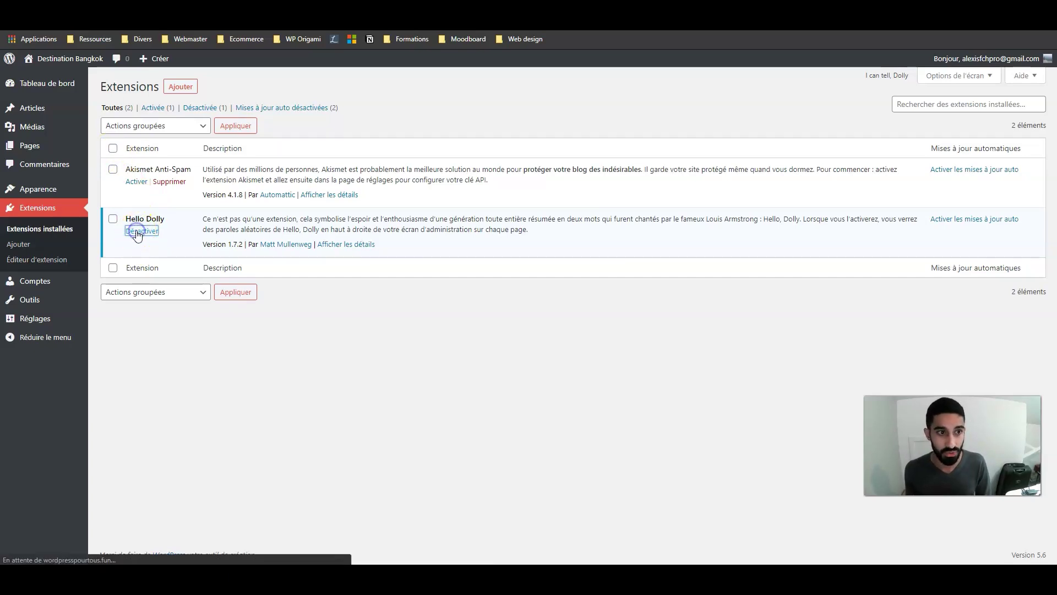
{"action": "left_click", "coordinate": [181, 270]}
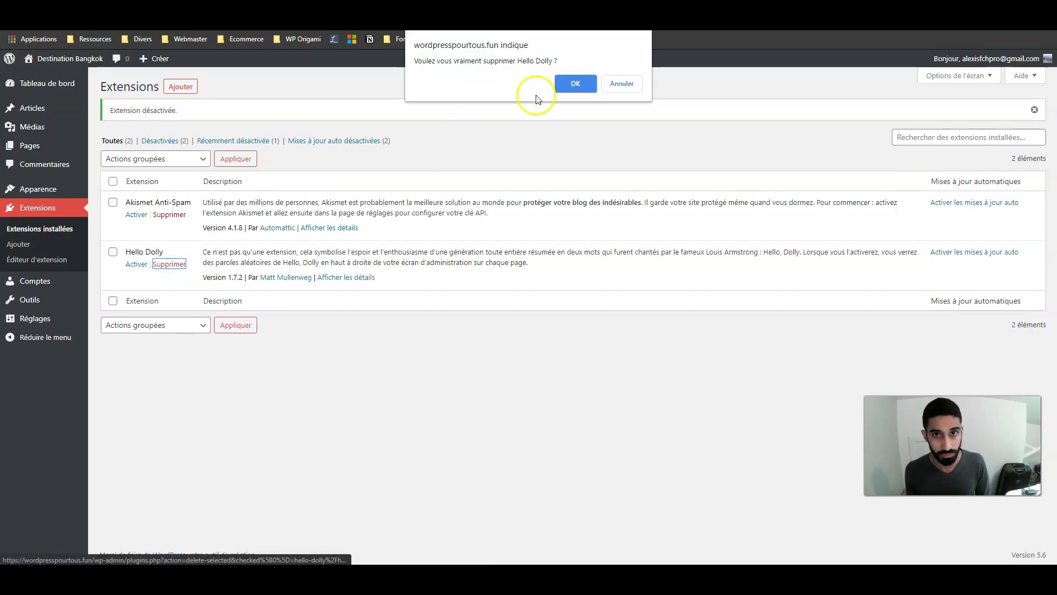
{"action": "left_click", "coordinate": [562, 84]}
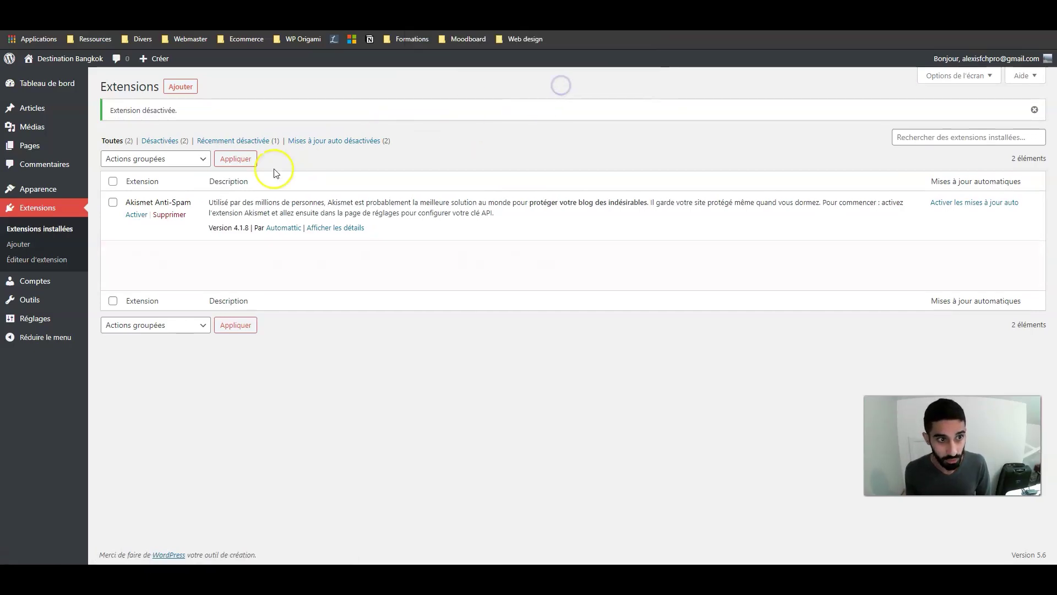
{"action": "left_click", "coordinate": [164, 214]}
{"action": "left_click", "coordinate": [561, 84]}
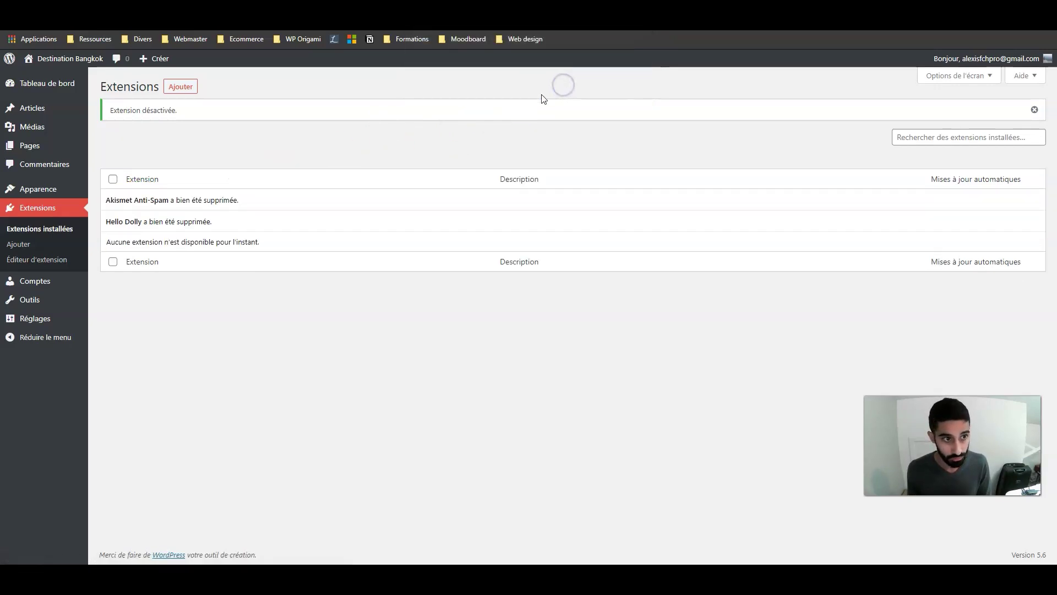
Browse the featured and popular extensions available to add to the site.
{"action": "left_click", "coordinate": [186, 91]}
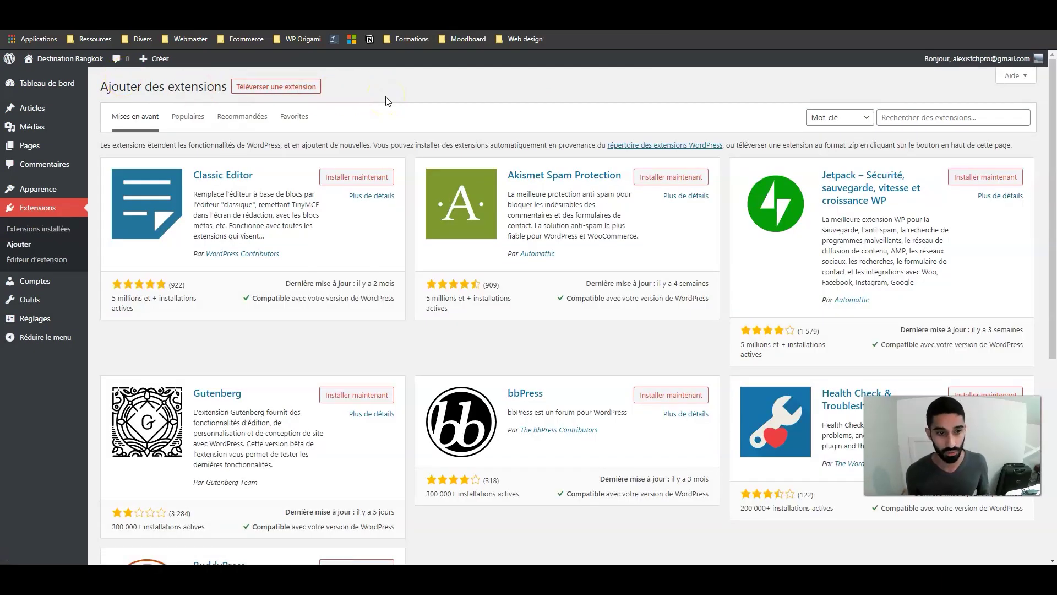
{"action": "scroll", "coordinate": [354, 138], "scroll_direction": "down", "scroll_amount": 5}
{"action": "scroll", "coordinate": [341, 144], "scroll_direction": "up", "scroll_amount": 5}
{"action": "left_click", "coordinate": [200, 129]}
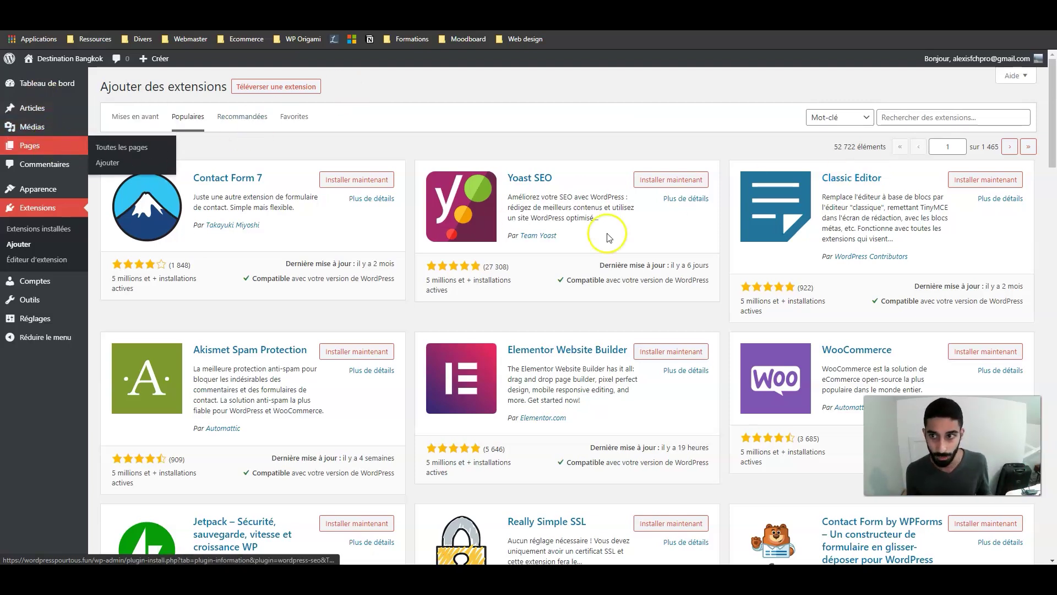
{"action": "scroll", "coordinate": [437, 325], "scroll_direction": "down", "scroll_amount": 2}
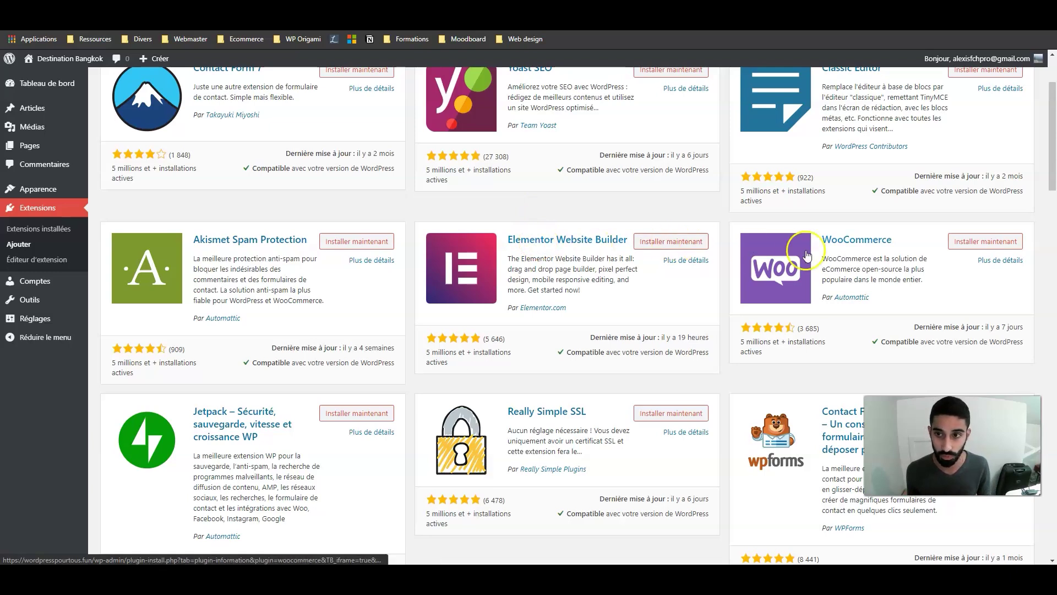
{"action": "scroll", "coordinate": [709, 280], "scroll_direction": "down", "scroll_amount": 2}
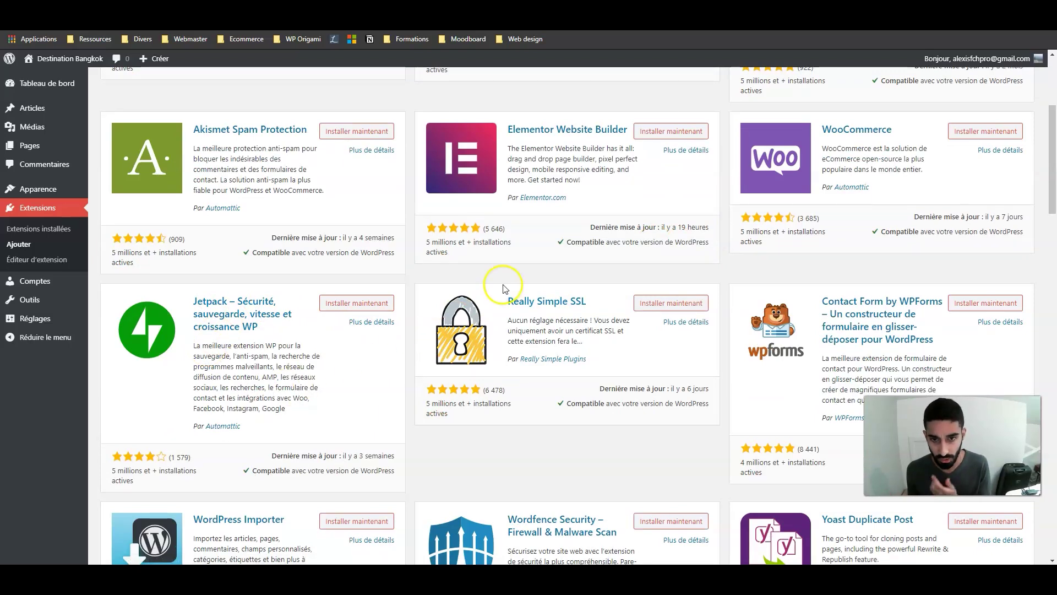
{"action": "scroll", "coordinate": [575, 286], "scroll_direction": "down", "scroll_amount": 1}
{"action": "scroll", "coordinate": [590, 248], "scroll_direction": "up", "scroll_amount": 5}
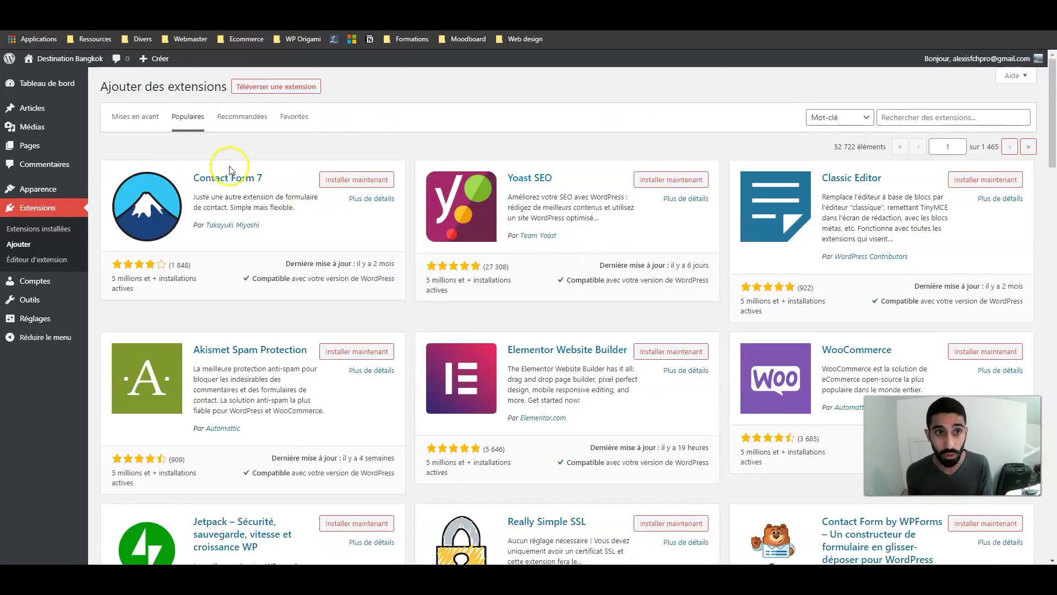
Look at the keyword search for extensions and show the recommended extensions.
{"action": "left_click", "coordinate": [931, 120]}
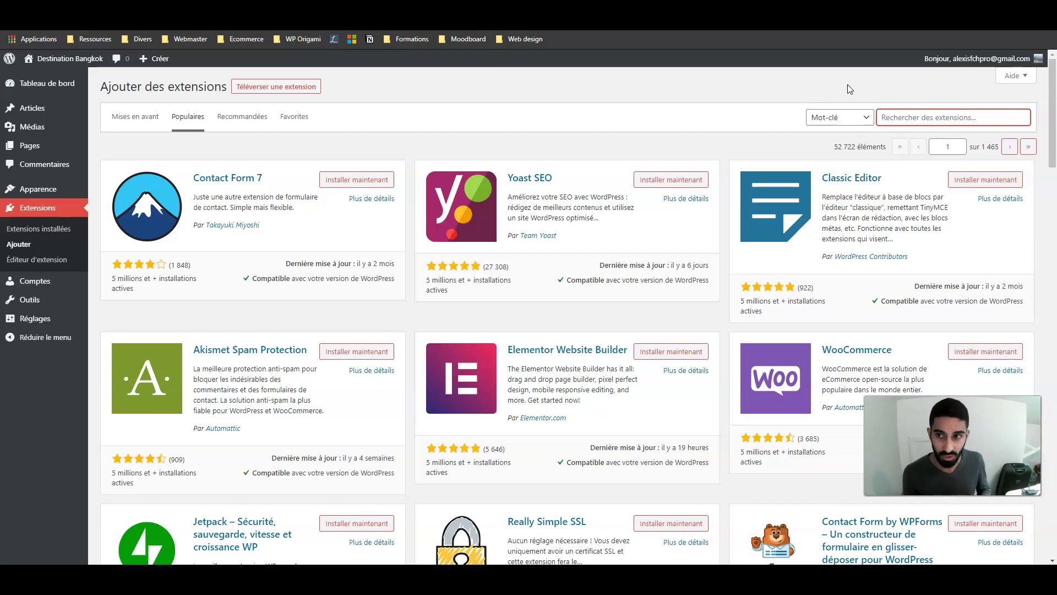
{"action": "left_click", "coordinate": [893, 122]}
{"action": "left_click", "coordinate": [858, 119]}
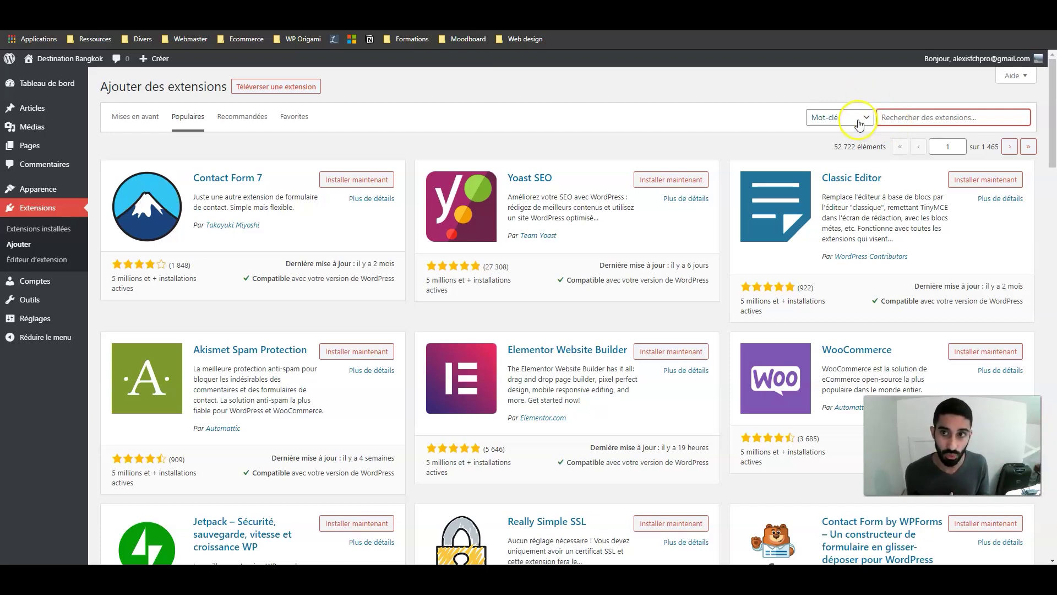
{"action": "left_click", "coordinate": [869, 91]}
{"action": "left_click", "coordinate": [897, 109]}
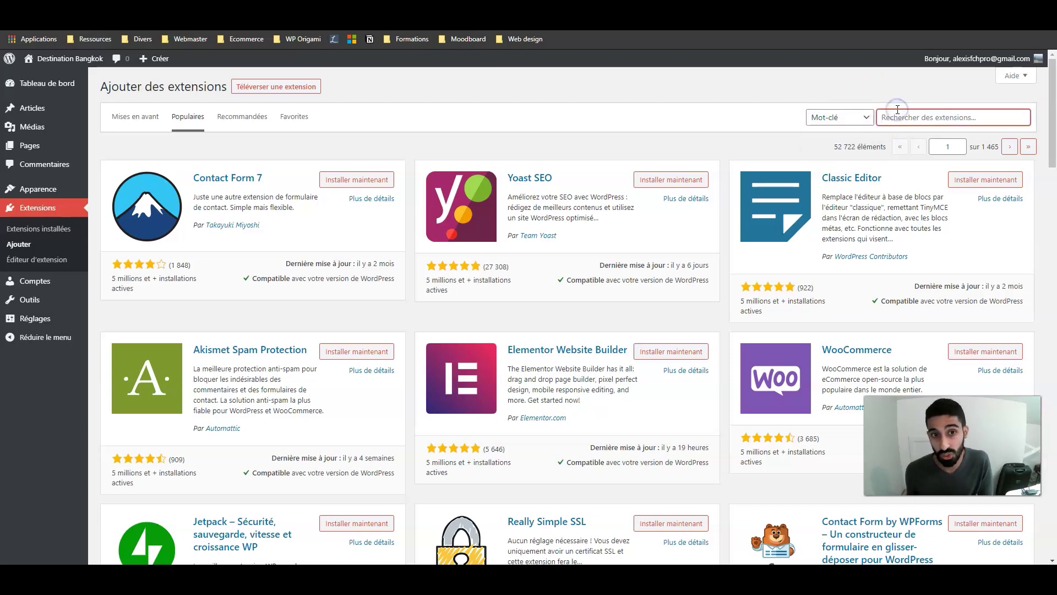
{"action": "left_click", "coordinate": [242, 117]}
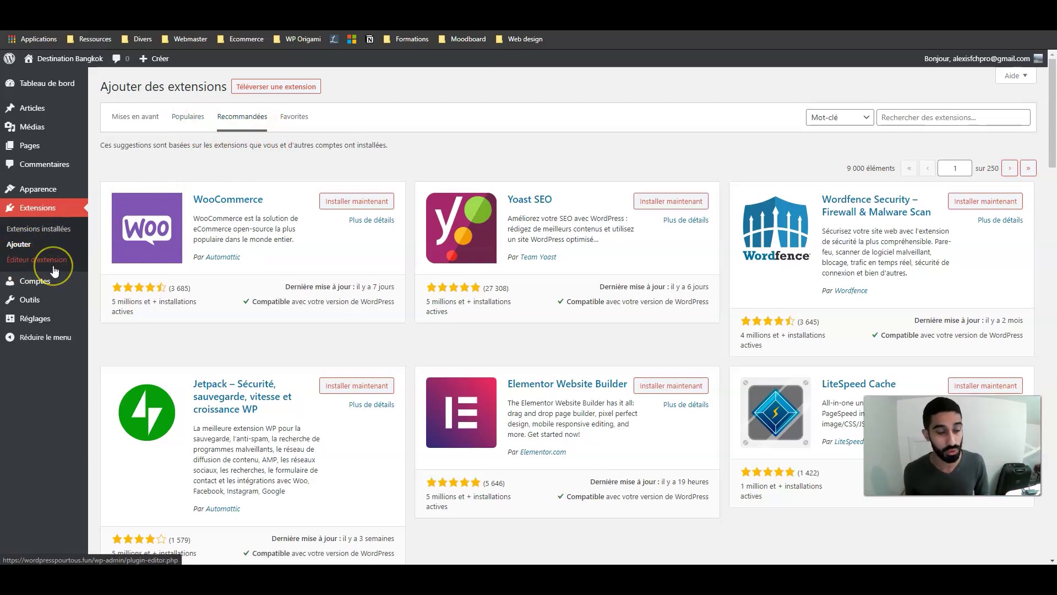
Open the list of user accounts and examine the role of the existing account.
{"action": "left_click", "coordinate": [46, 281]}
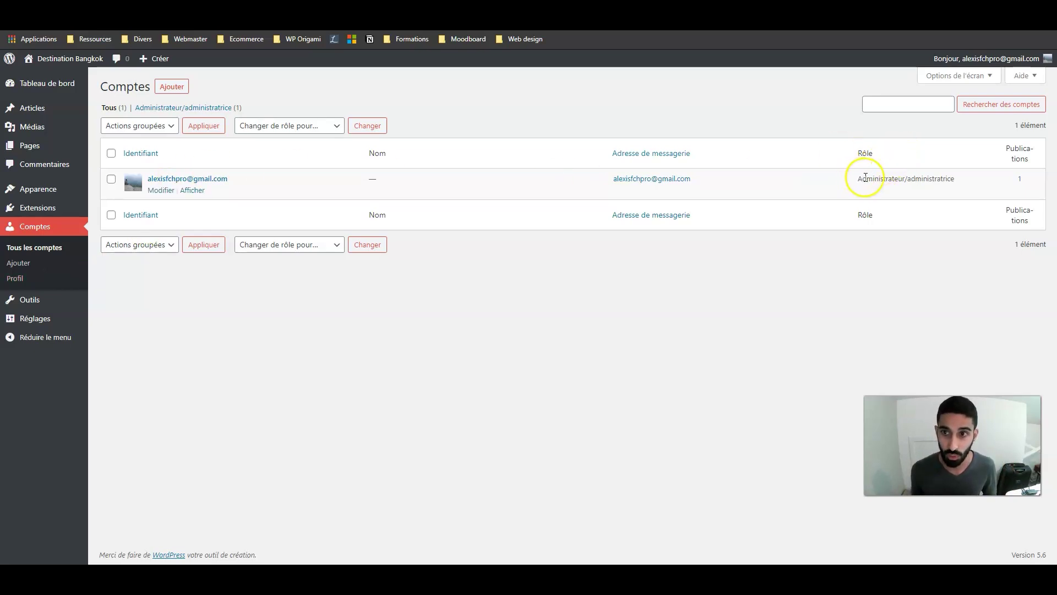
{"action": "left_click_drag", "start_coordinate": [867, 179], "coordinate": [936, 178]}
{"action": "left_click", "coordinate": [828, 276]}
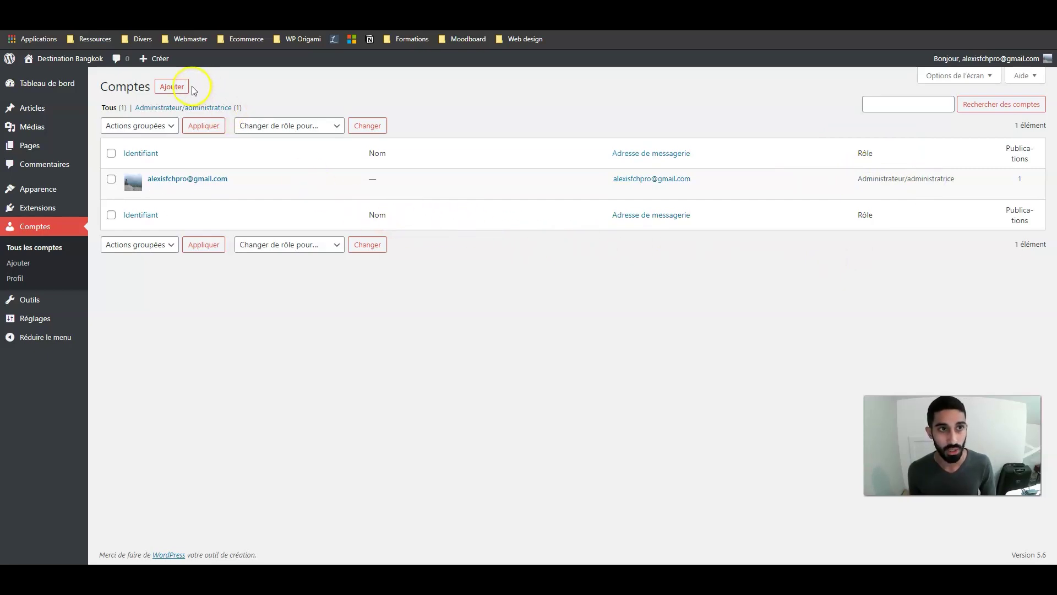
Open the form for adding a user account and examine its username, e-mail and generated password fields.
{"action": "left_click", "coordinate": [175, 86]}
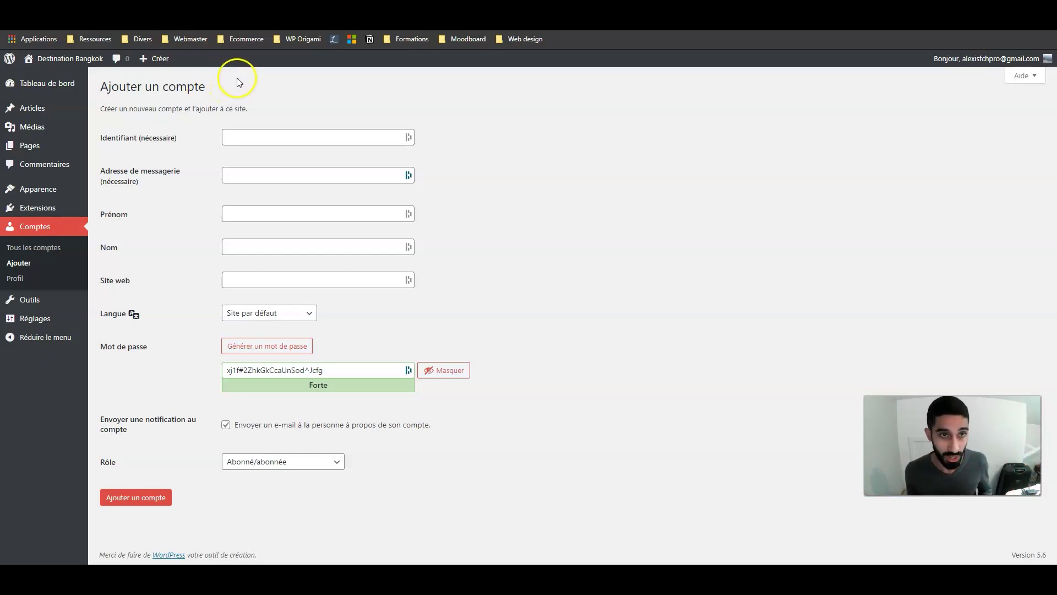
{"action": "left_click", "coordinate": [236, 135]}
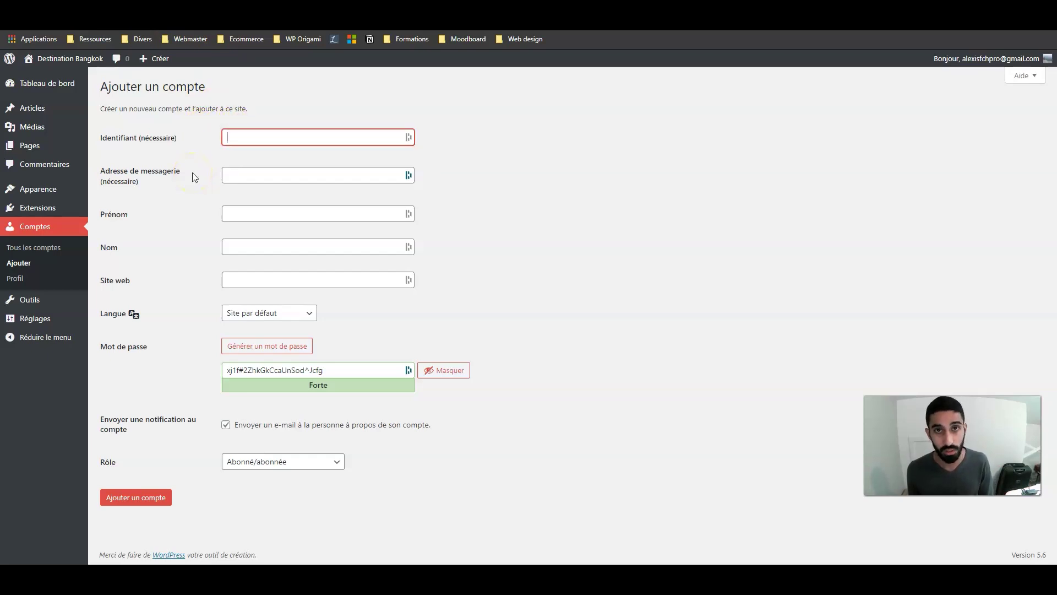
{"action": "left_click", "coordinate": [240, 174]}
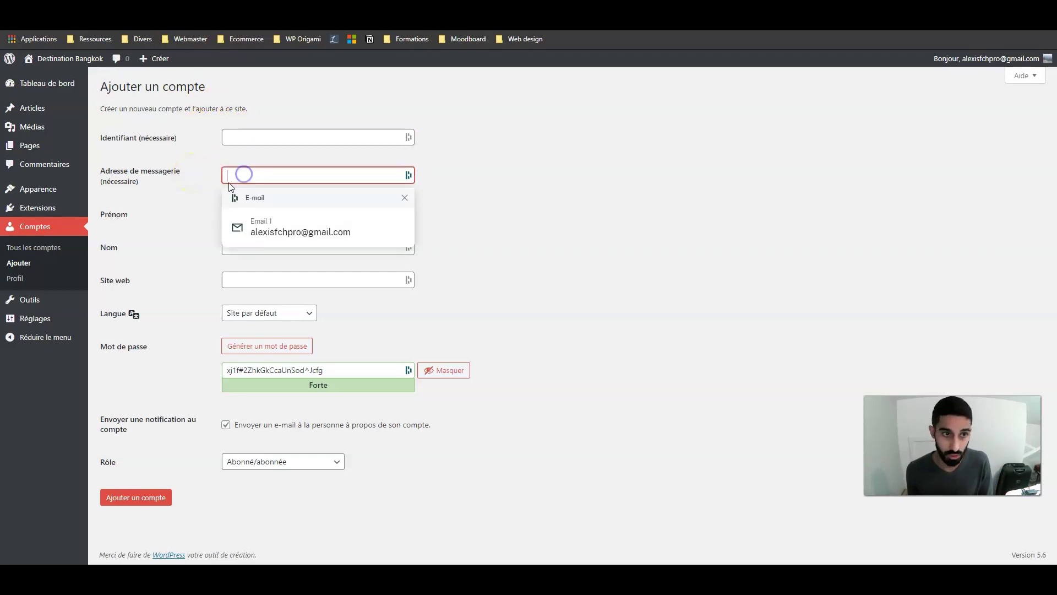
{"action": "left_click", "coordinate": [187, 194]}
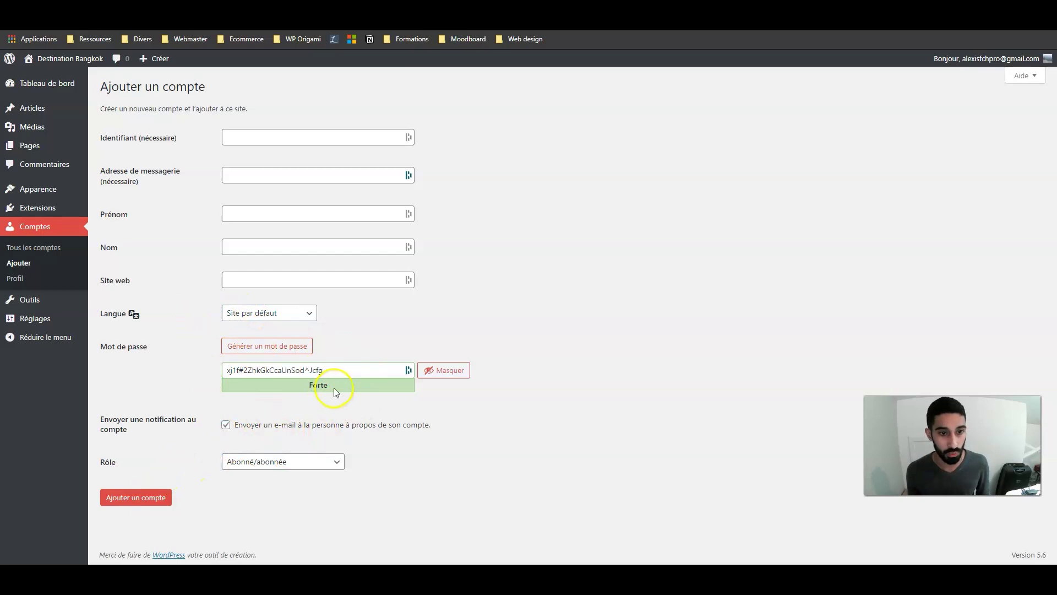
{"action": "left_click_drag", "start_coordinate": [324, 370], "coordinate": [195, 374]}
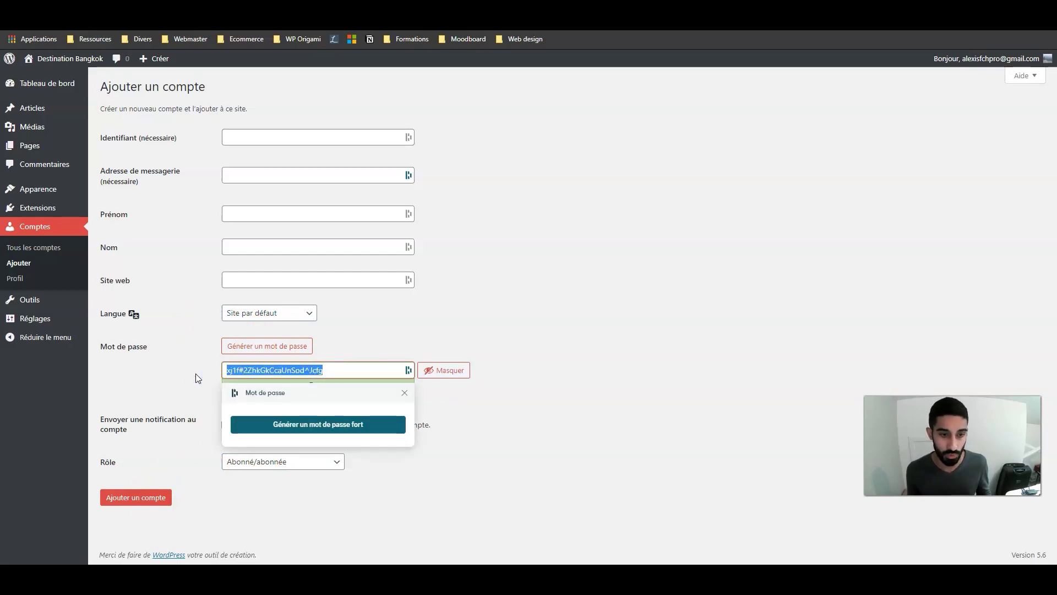
{"action": "left_click", "coordinate": [196, 375]}
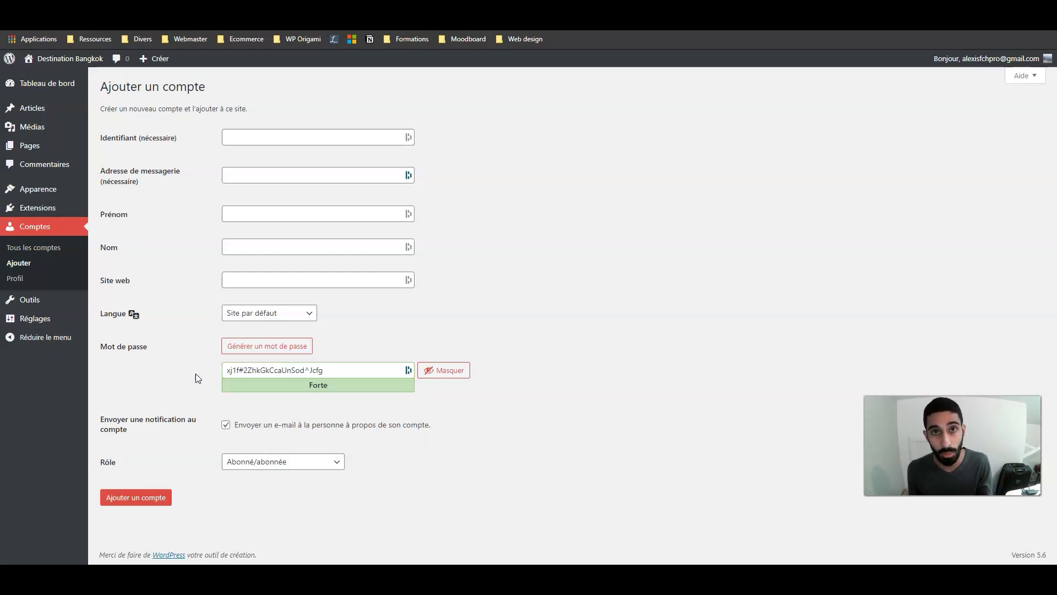
{"action": "left_click_drag", "start_coordinate": [348, 370], "coordinate": [202, 375]}
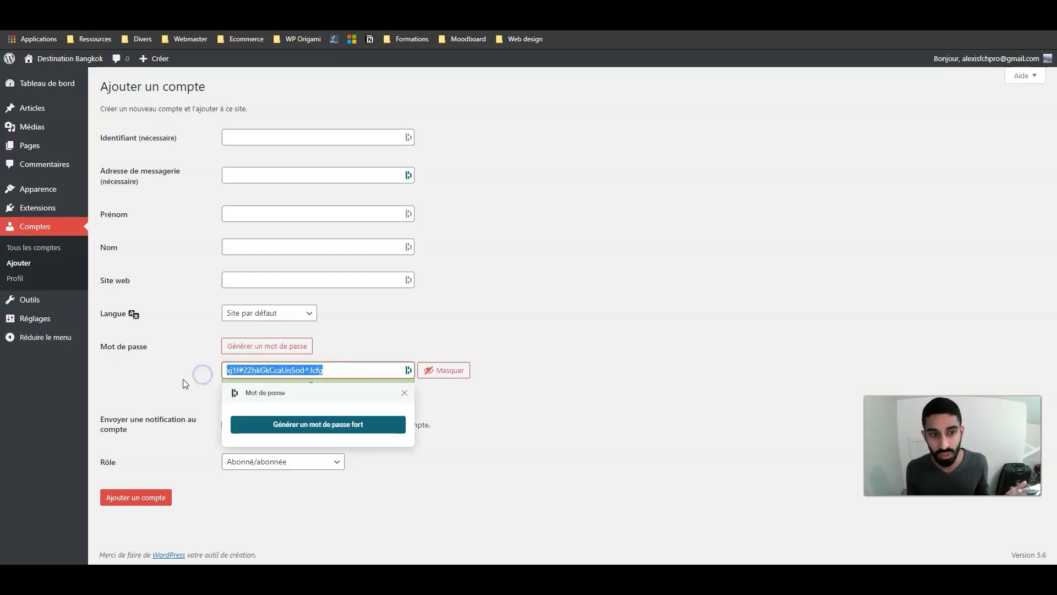
{"action": "left_click", "coordinate": [184, 380]}
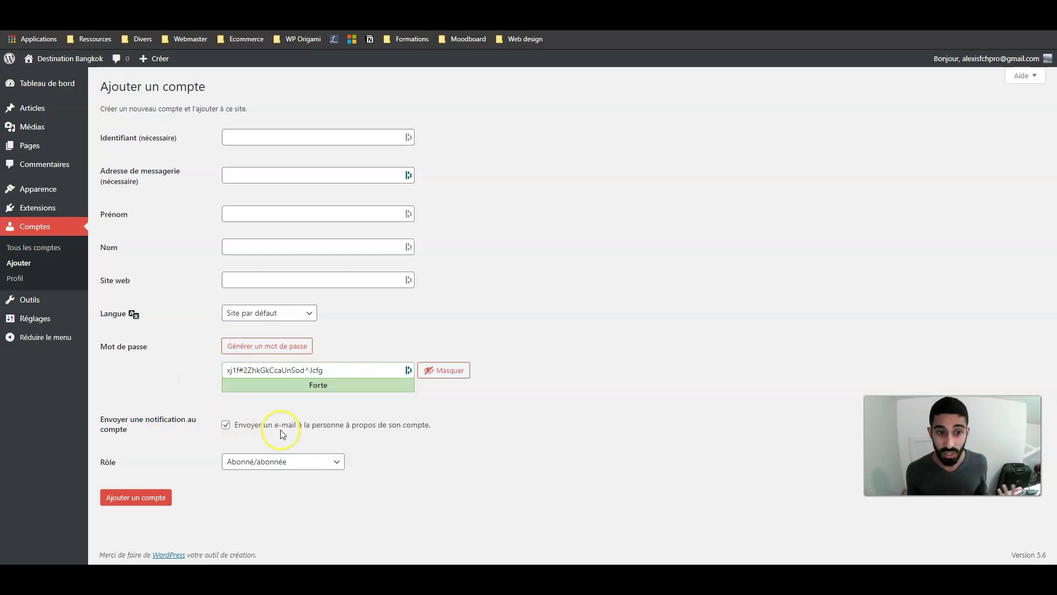
Try the Administrateur/administratrice role for the new account, review the other available roles, and return the role to Abonné/abonnée.
{"action": "left_click", "coordinate": [246, 470]}
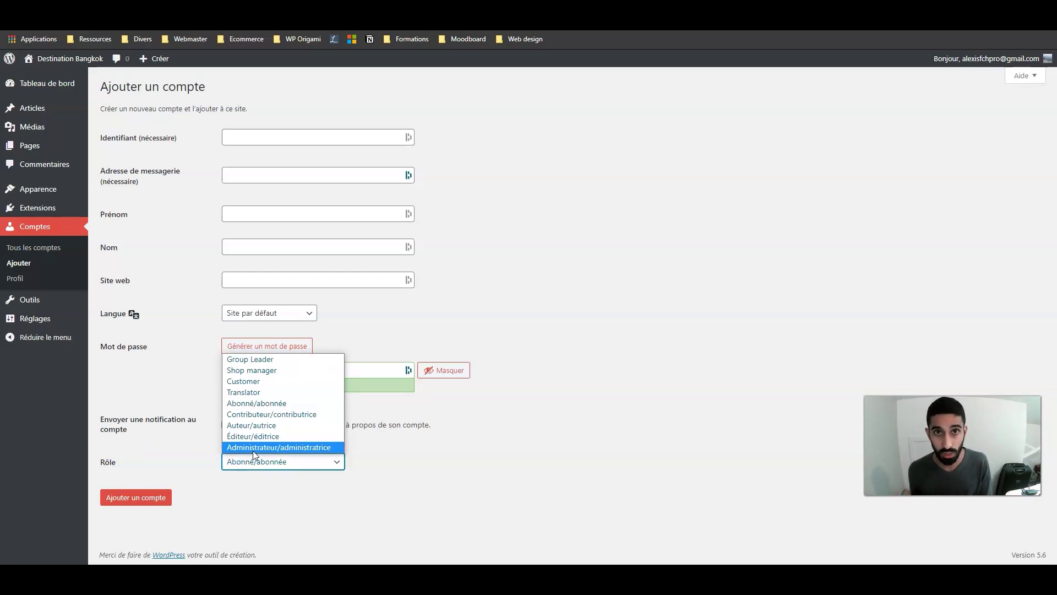
{"action": "left_click", "coordinate": [255, 449]}
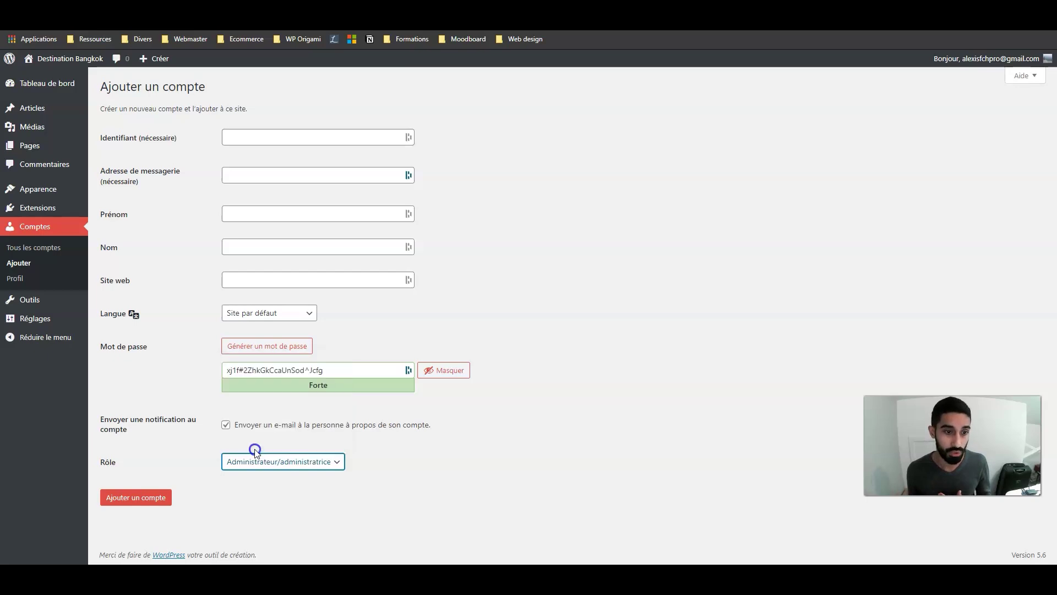
{"action": "left_click", "coordinate": [256, 460]}
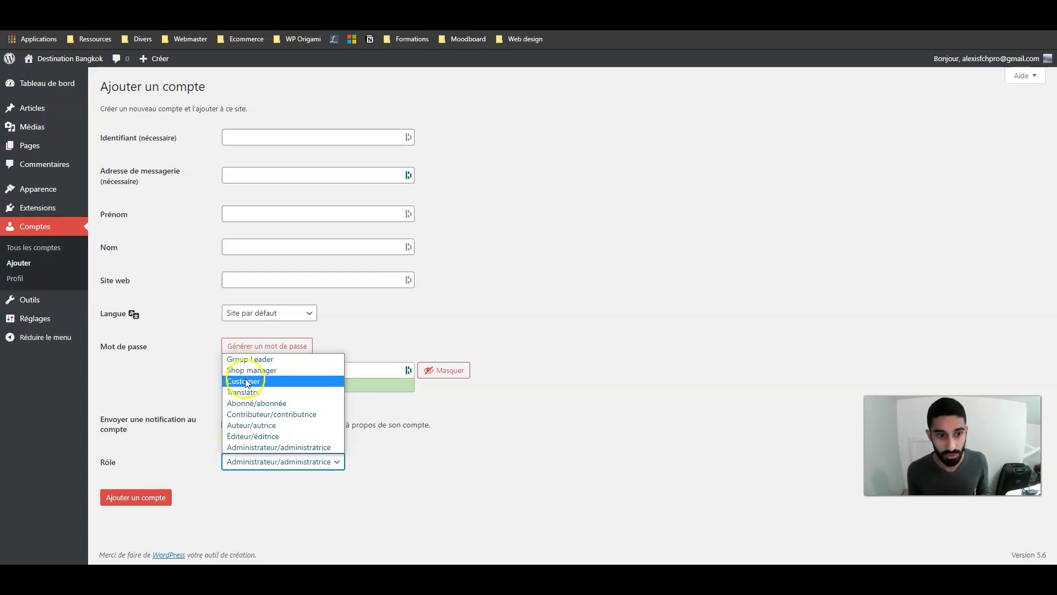
{"action": "left_click", "coordinate": [252, 394]}
{"action": "left_click", "coordinate": [314, 462]}
{"action": "left_click", "coordinate": [259, 409]}
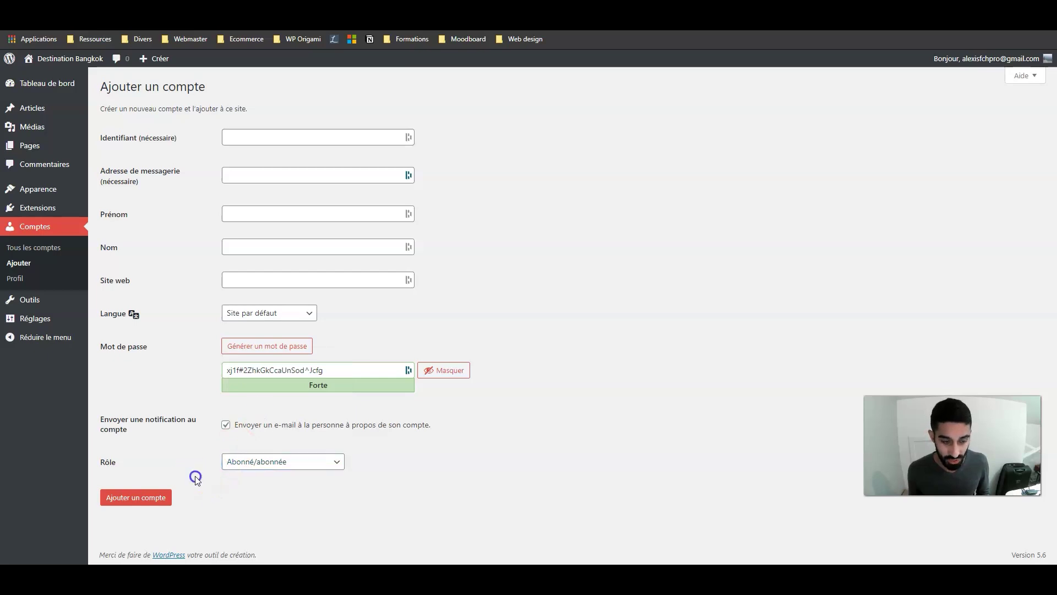
{"action": "left_click", "coordinate": [230, 467]}
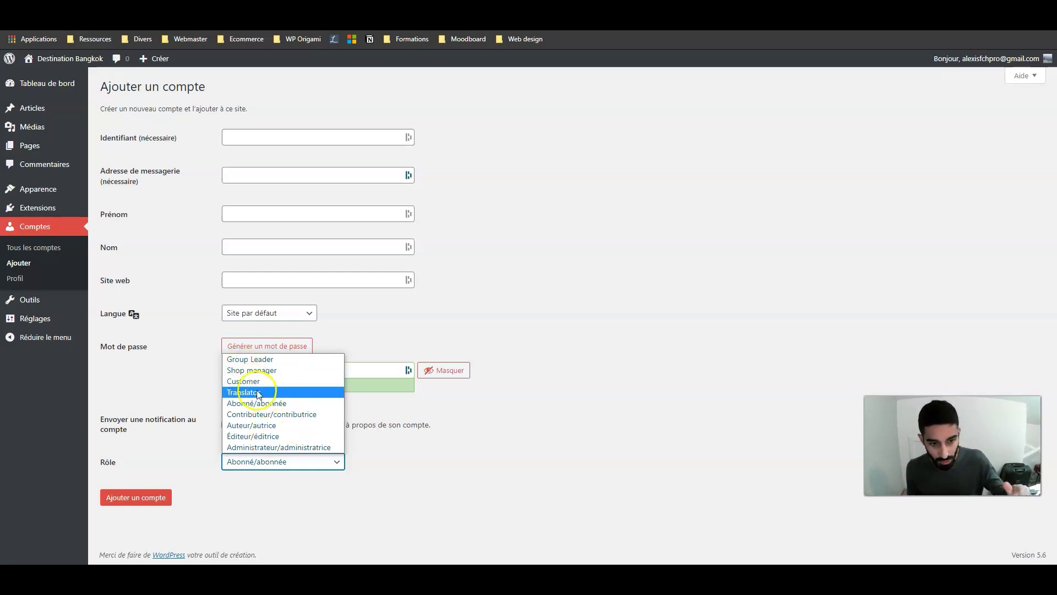
{"action": "left_click", "coordinate": [229, 403]}
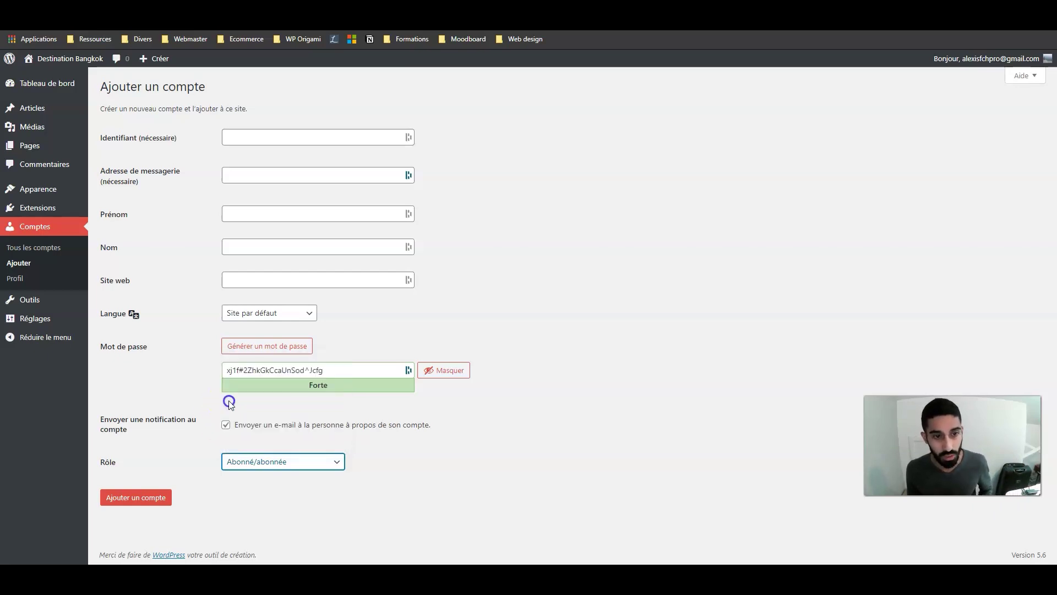
{"action": "left_click", "coordinate": [195, 482]}
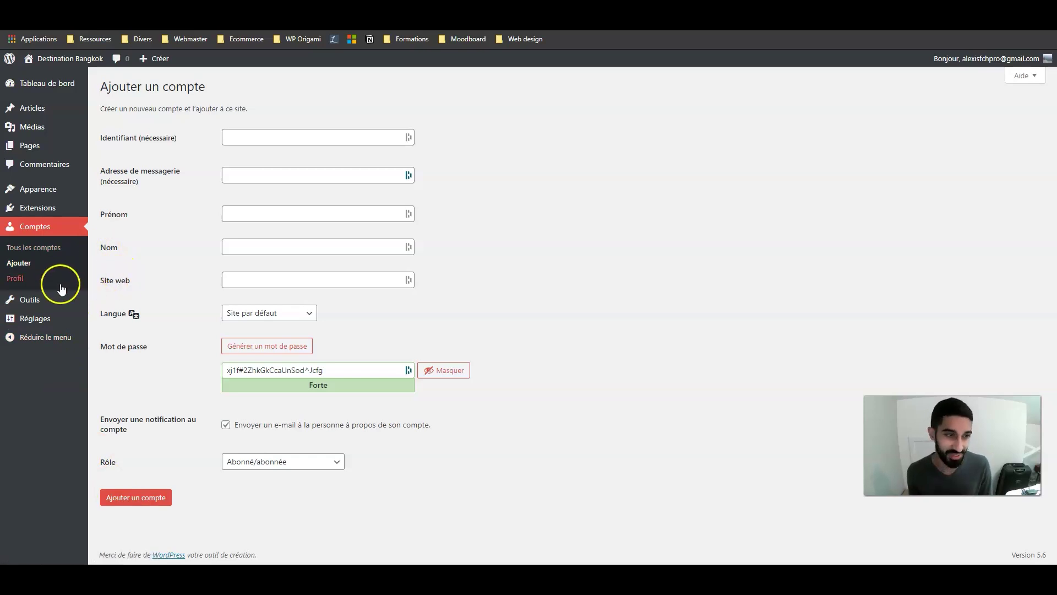
Open the available tools and examine the site health status.
{"action": "left_click", "coordinate": [26, 302]}
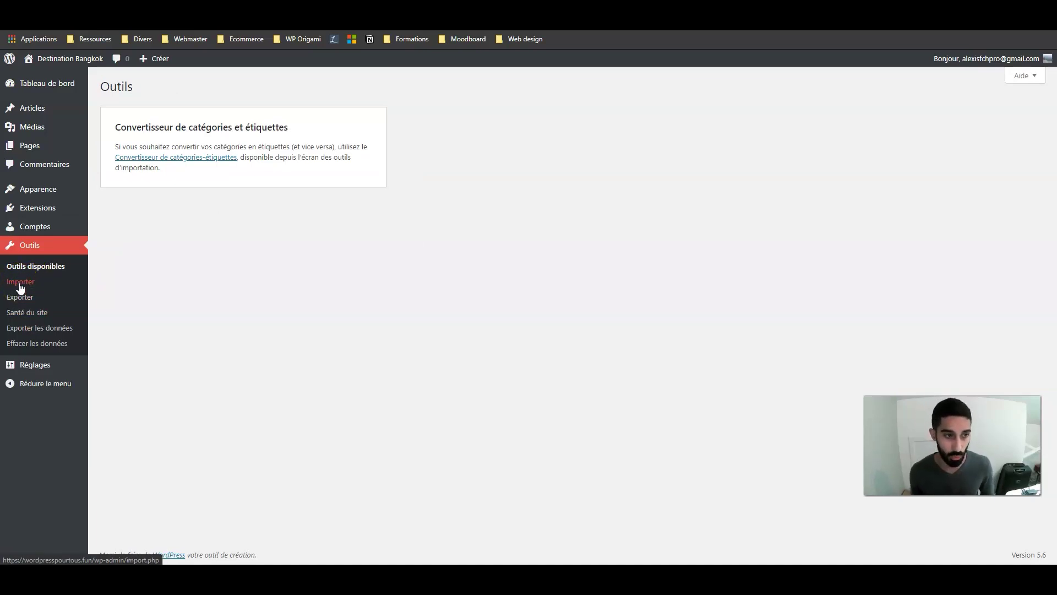
{"action": "left_click", "coordinate": [17, 311]}
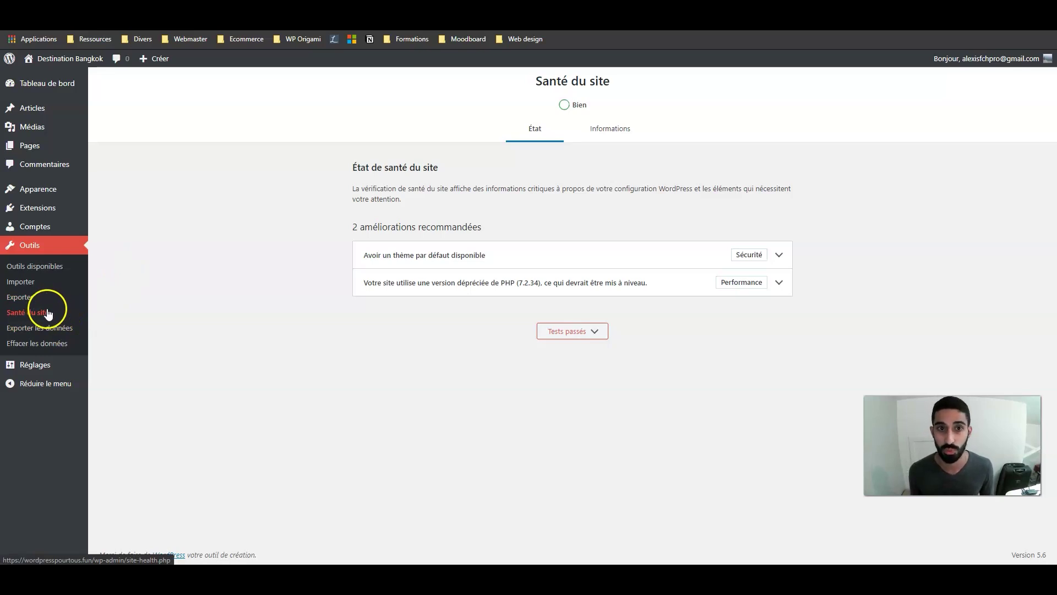
Open the general settings and examine the site title, slogan, and the https prefix of the WordPress and site addresses.
{"action": "left_click", "coordinate": [17, 365]}
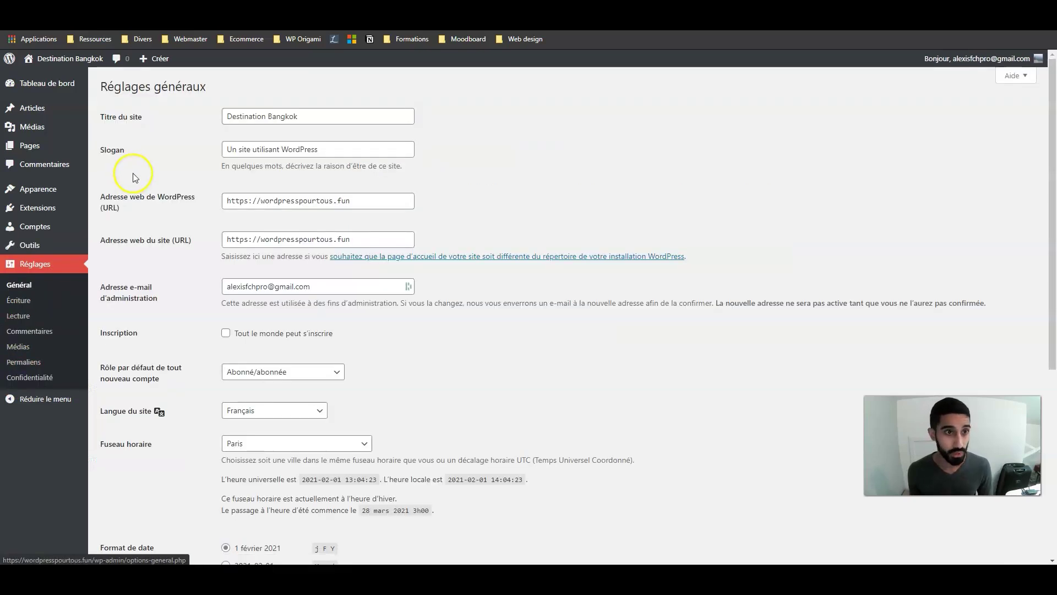
{"action": "left_click_drag", "start_coordinate": [302, 115], "coordinate": [190, 130]}
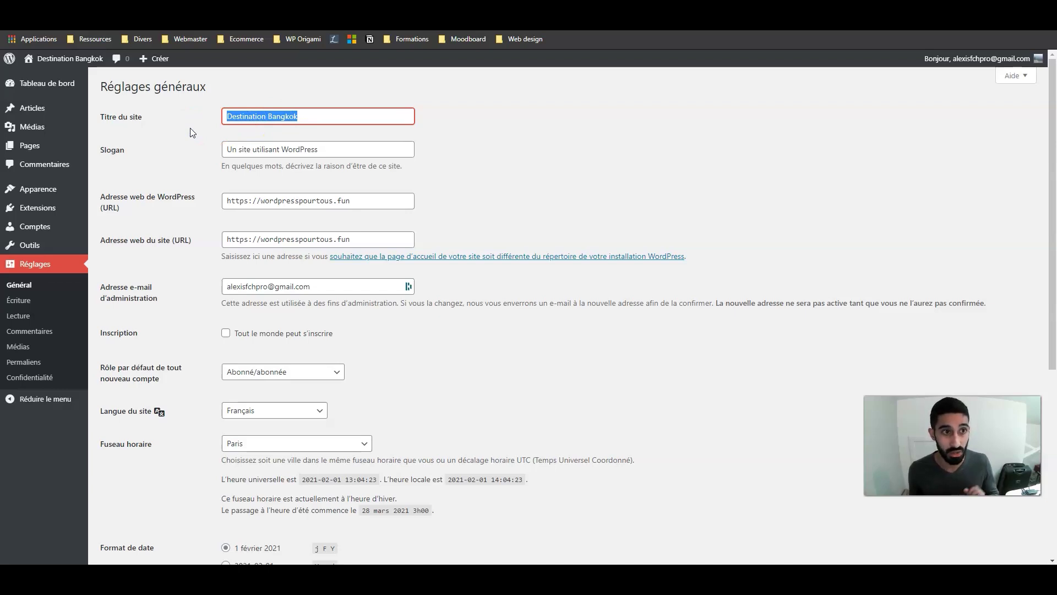
{"action": "left_click_drag", "start_coordinate": [323, 149], "coordinate": [174, 153]}
{"action": "left_click_drag", "start_coordinate": [389, 201], "coordinate": [200, 216]}
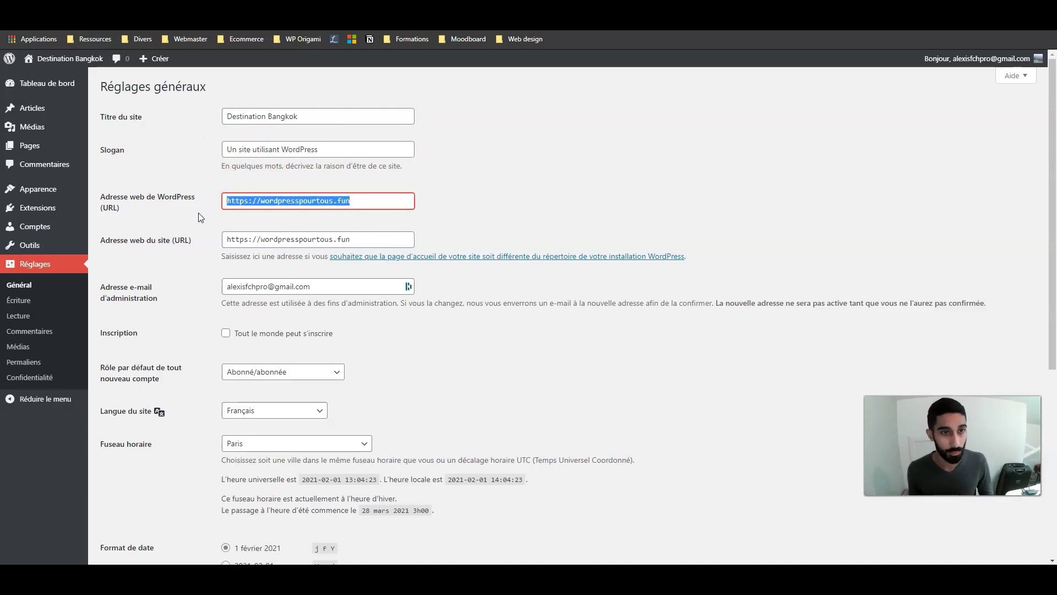
{"action": "left_click", "coordinate": [198, 212]}
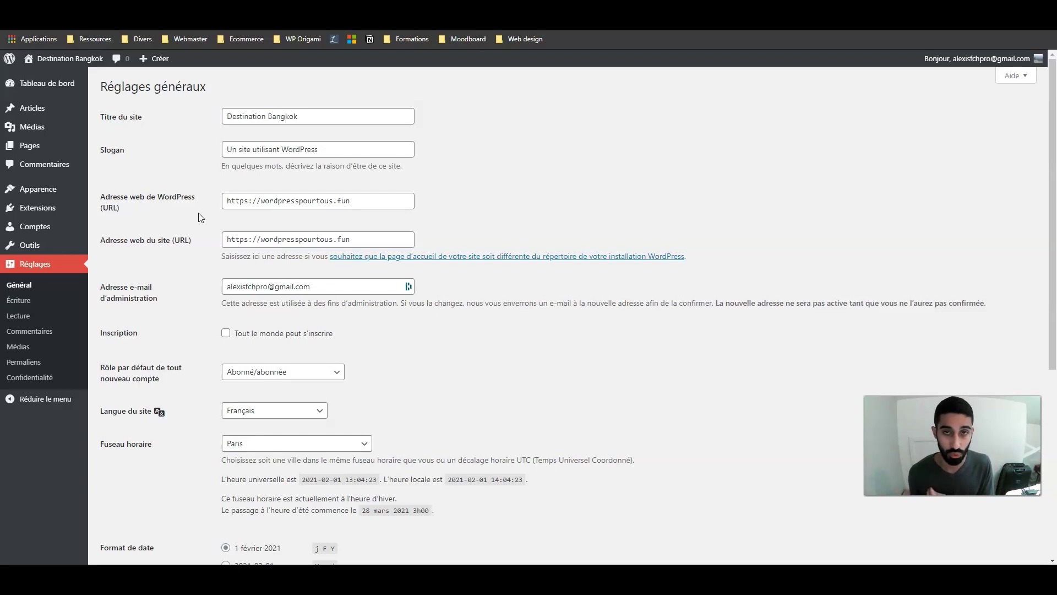
{"action": "left_click_drag", "start_coordinate": [244, 201], "coordinate": [247, 201]}
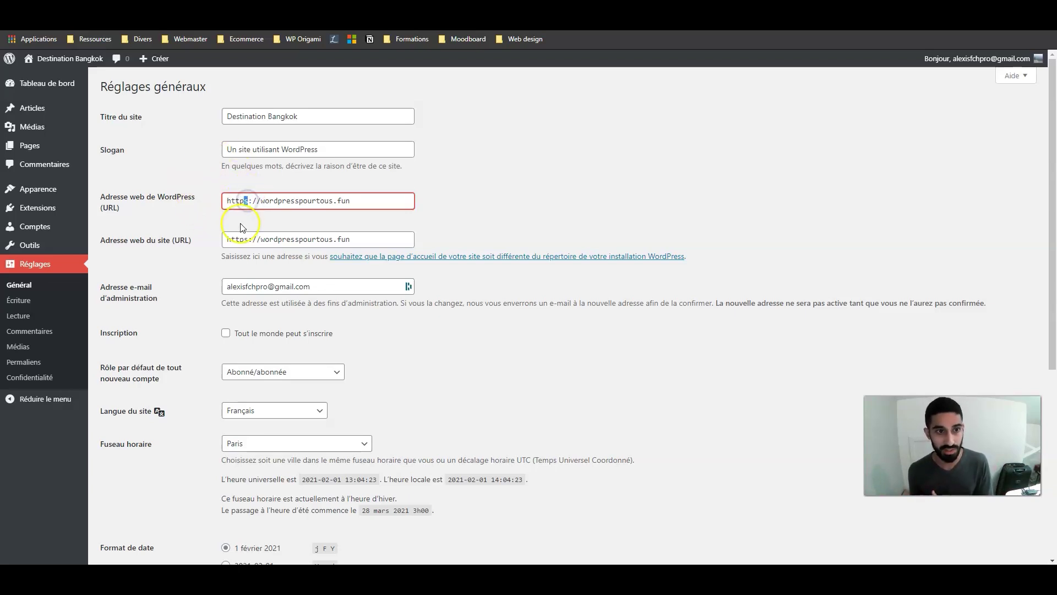
{"action": "left_click_drag", "start_coordinate": [243, 239], "coordinate": [248, 238]}
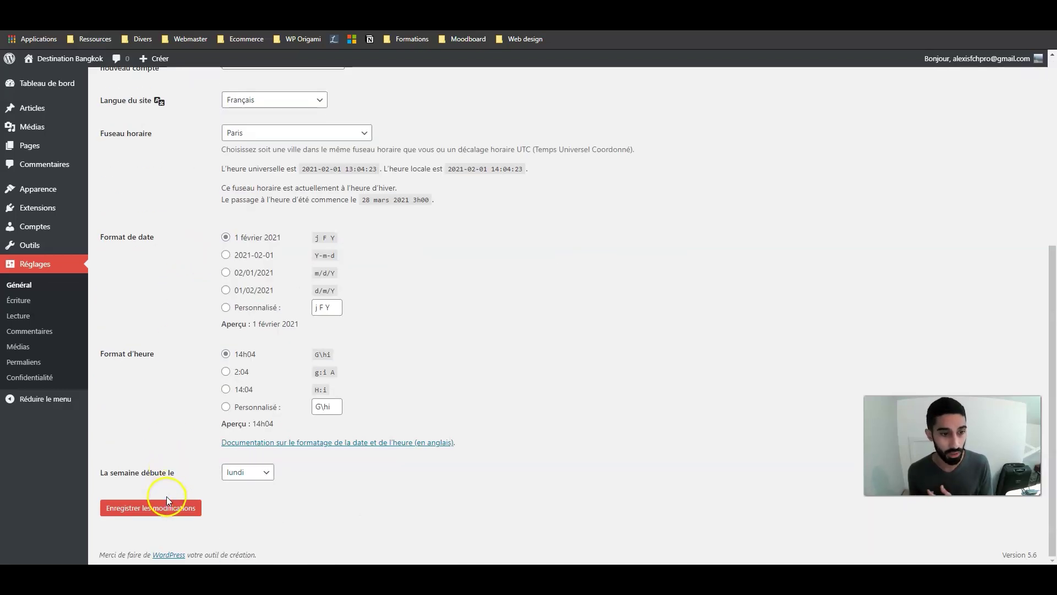
{"action": "left_click", "coordinate": [164, 508]}
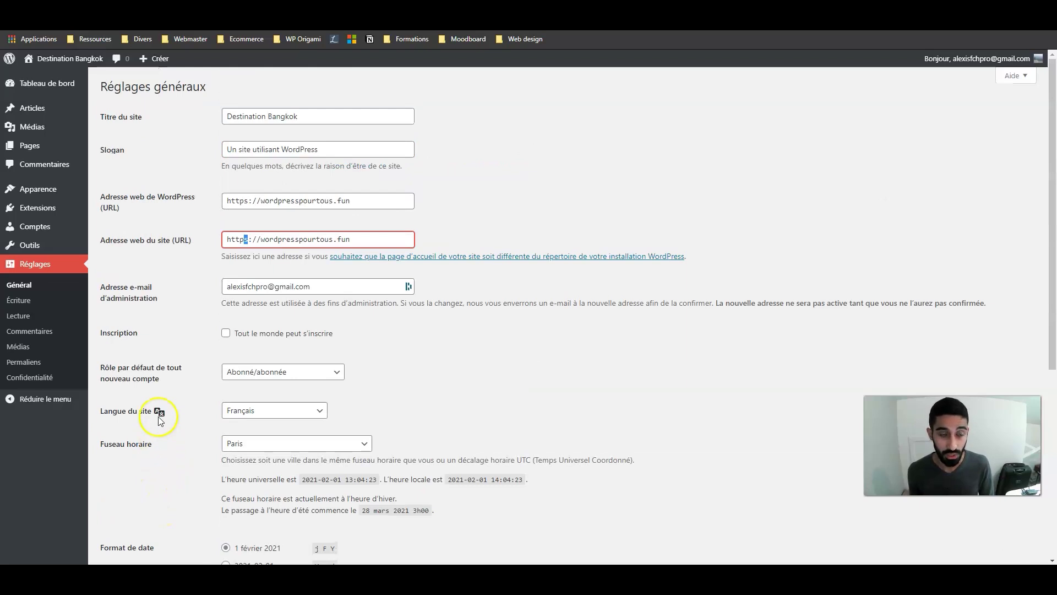
{"action": "left_click", "coordinate": [184, 272]}
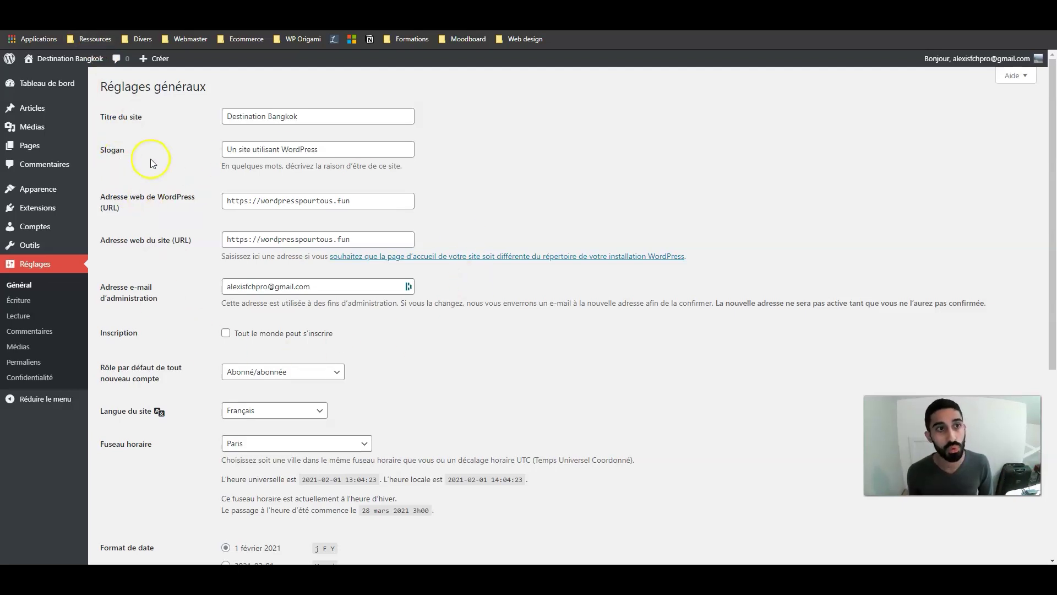
Look at the administration e-mail address, and turn open registration for everyone on and back off.
{"action": "scroll", "coordinate": [284, 229], "scroll_direction": "down", "scroll_amount": 1}
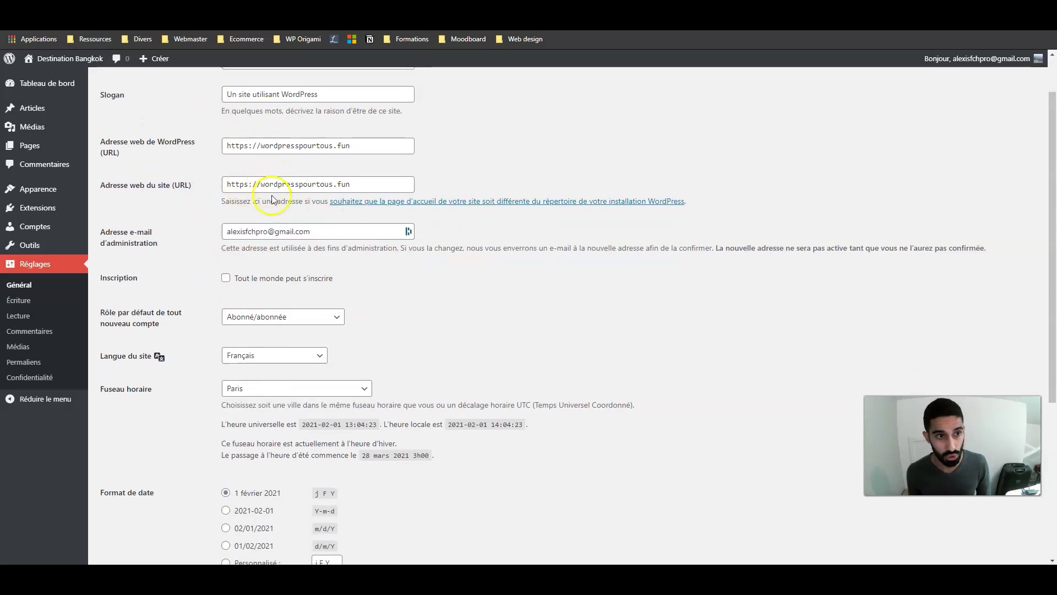
{"action": "scroll", "coordinate": [287, 184], "scroll_direction": "down", "scroll_amount": 1}
{"action": "left_click_drag", "start_coordinate": [314, 176], "coordinate": [201, 188]}
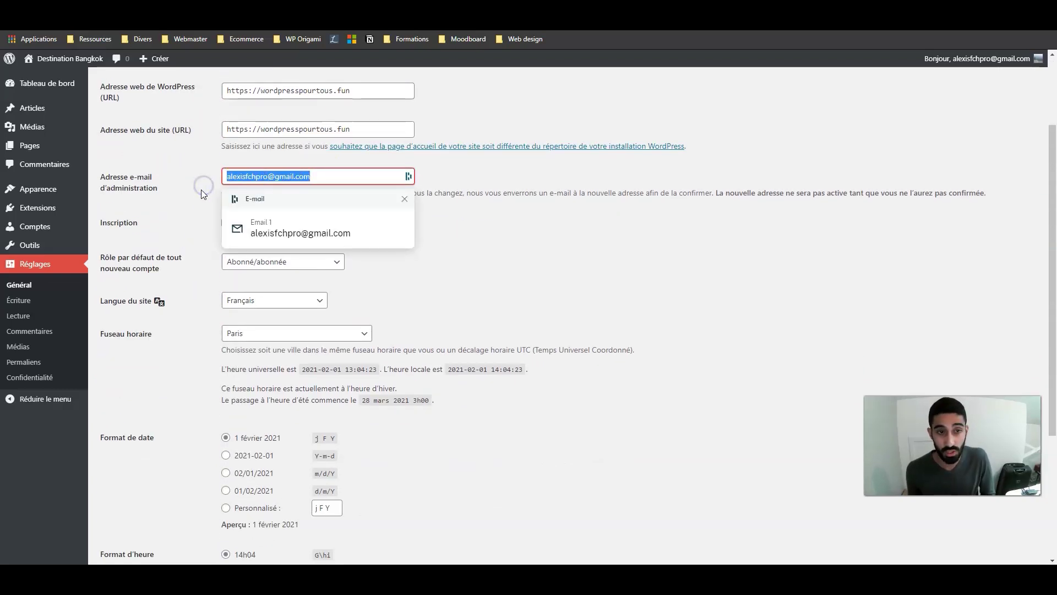
{"action": "left_click", "coordinate": [193, 208]}
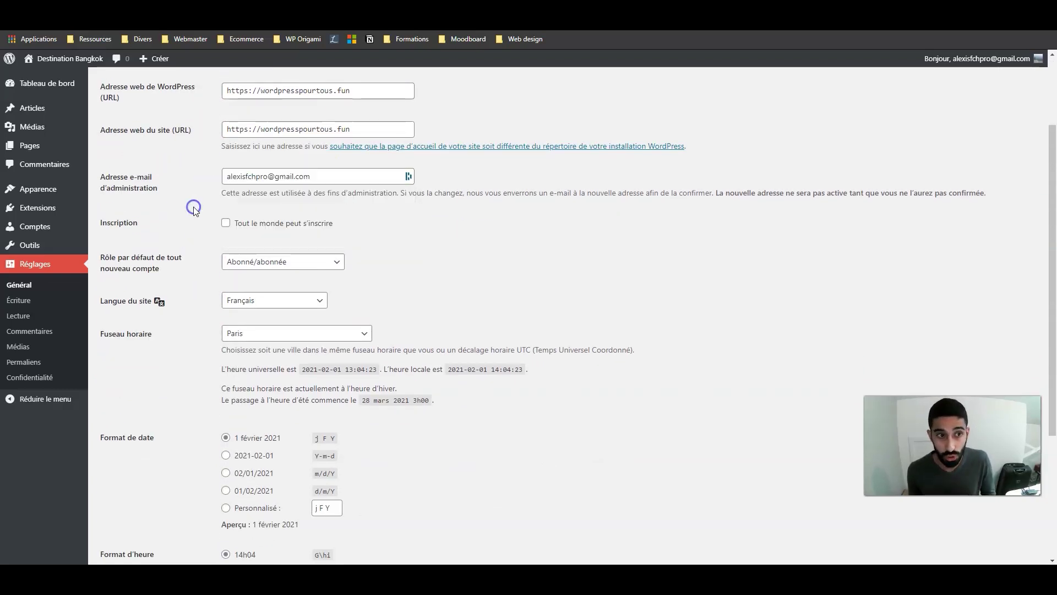
{"action": "left_click", "coordinate": [226, 223]}
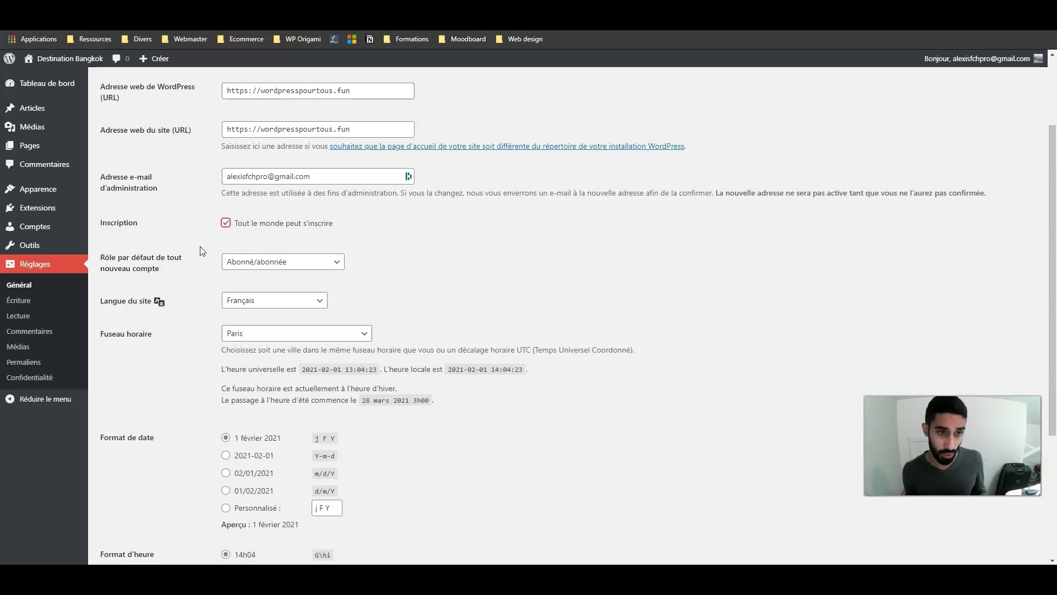
{"action": "left_click", "coordinate": [232, 228]}
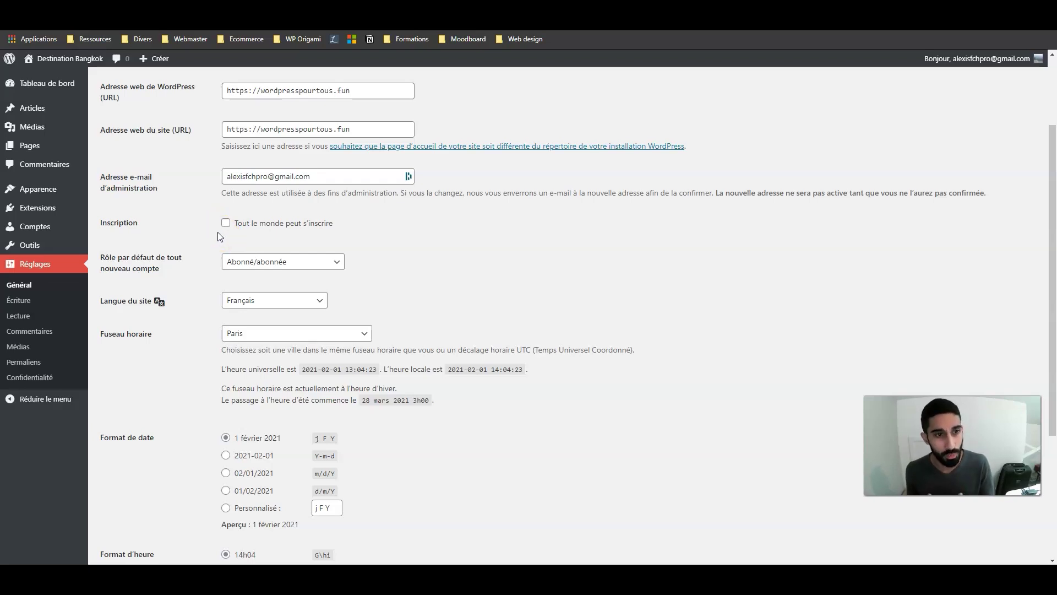
Examine the default role, site language, time zone, date format, time format and week start in the general settings.
{"action": "scroll", "coordinate": [213, 233], "scroll_direction": "down", "scroll_amount": 1}
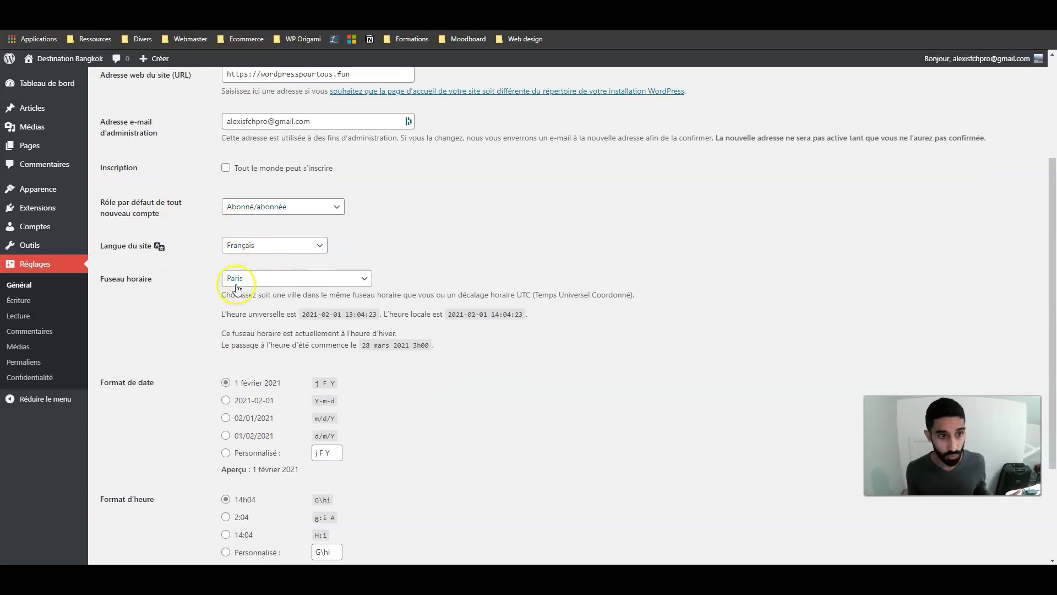
{"action": "scroll", "coordinate": [209, 300], "scroll_direction": "down", "scroll_amount": 1}
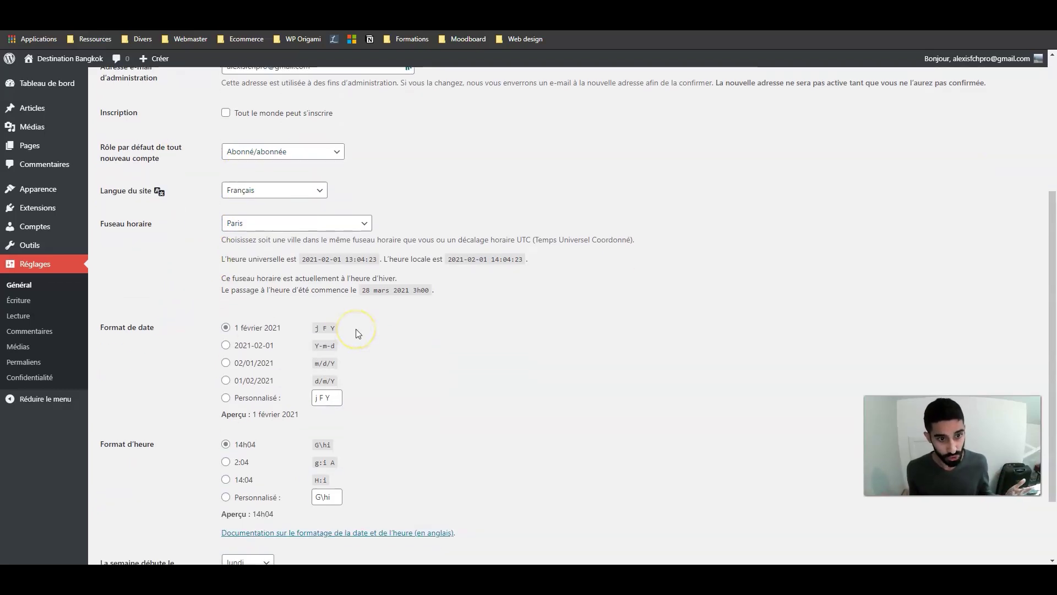
{"action": "scroll", "coordinate": [206, 402], "scroll_direction": "down", "scroll_amount": 2}
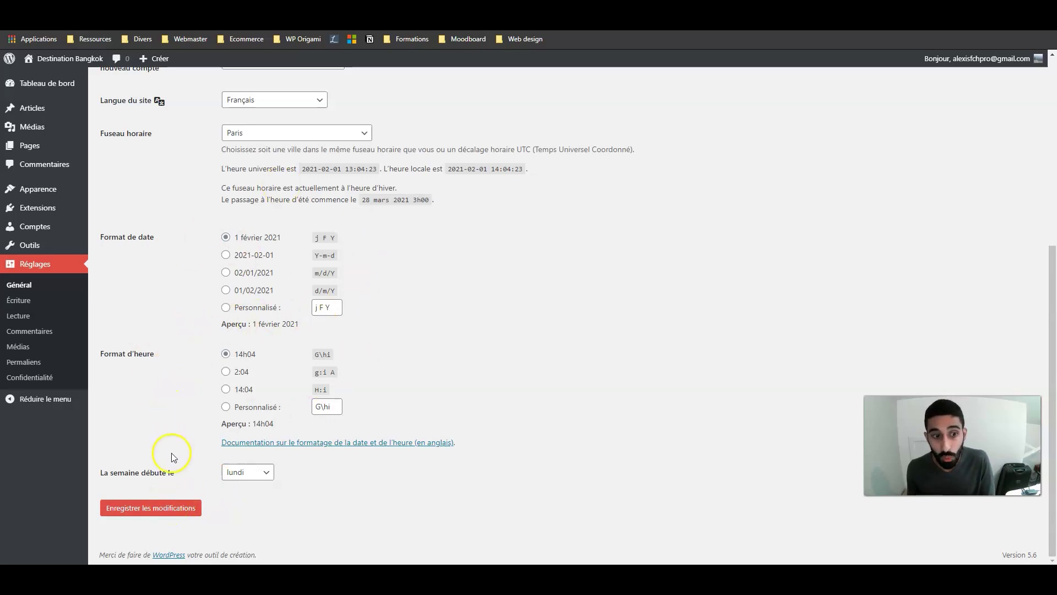
{"action": "left_click", "coordinate": [157, 509]}
Look at the writing options and open the reading options.
{"action": "left_click", "coordinate": [18, 300]}
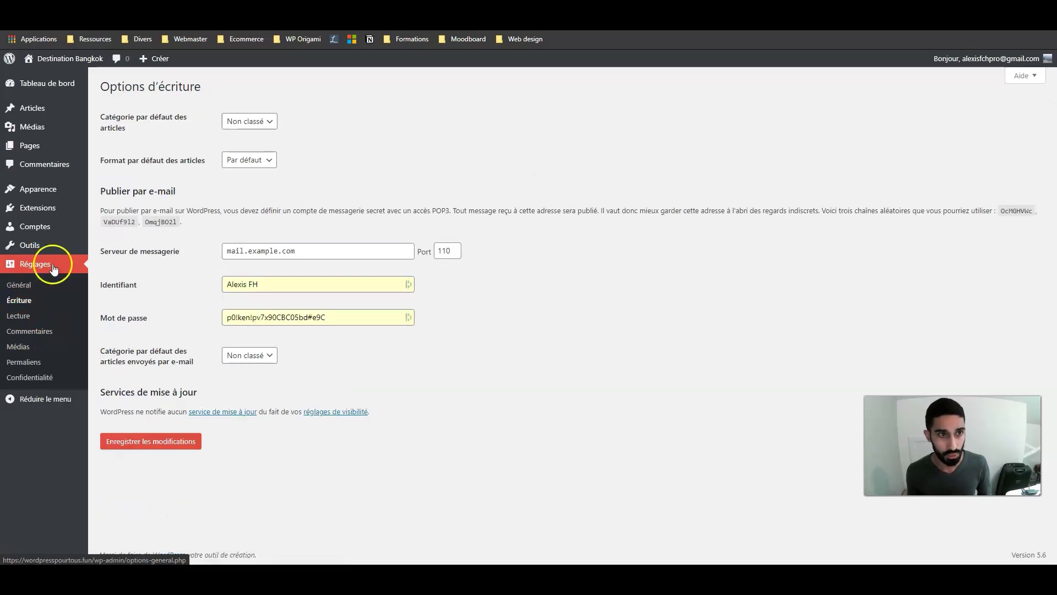
{"action": "left_click", "coordinate": [19, 316]}
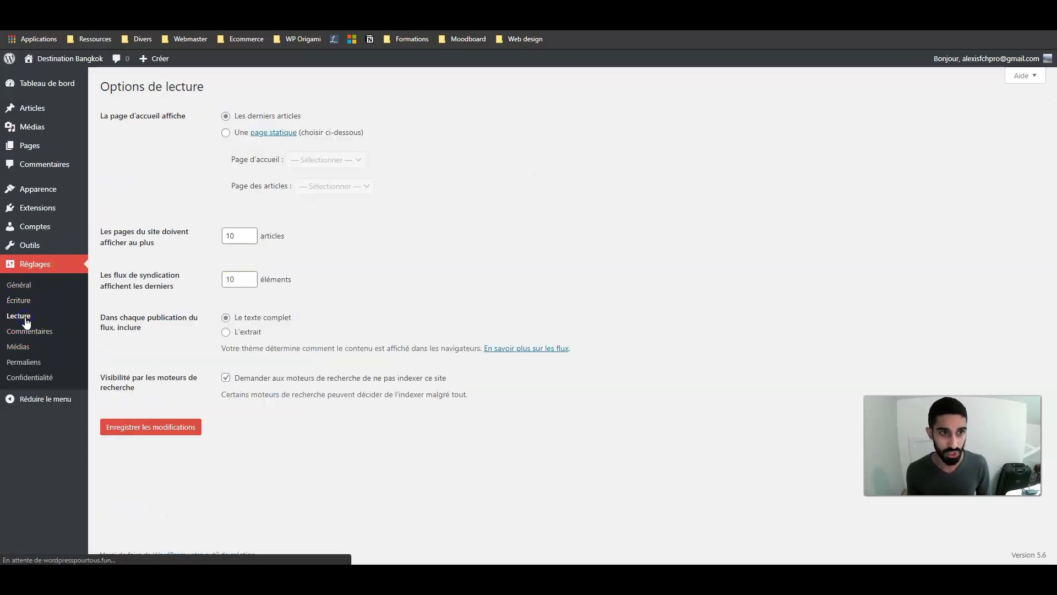
Set the homepage to display a static page and look at the pages offered for the posts page.
{"action": "left_click", "coordinate": [223, 134]}
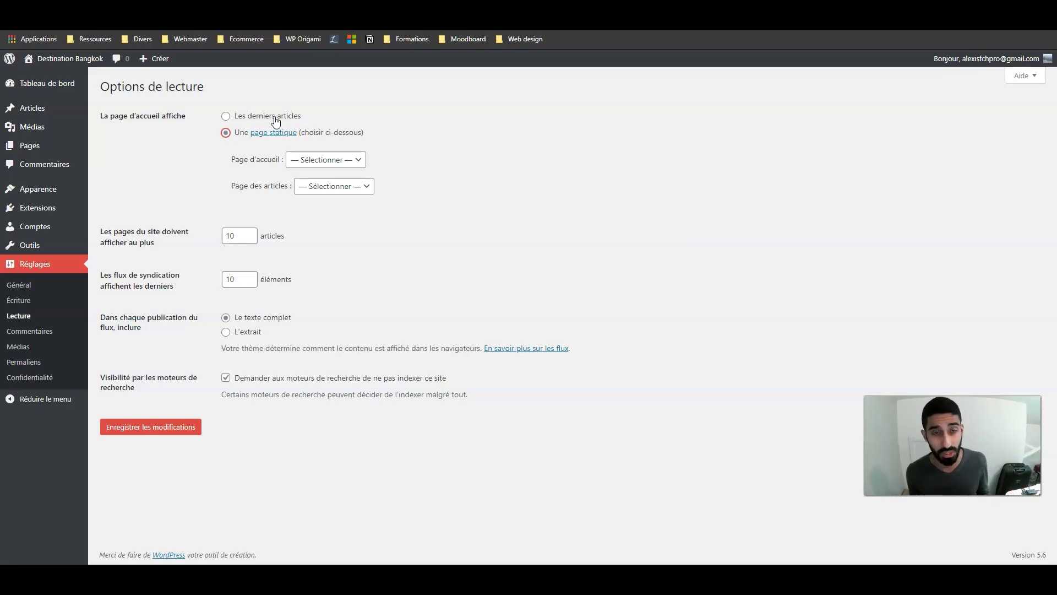
{"action": "left_click", "coordinate": [311, 187]}
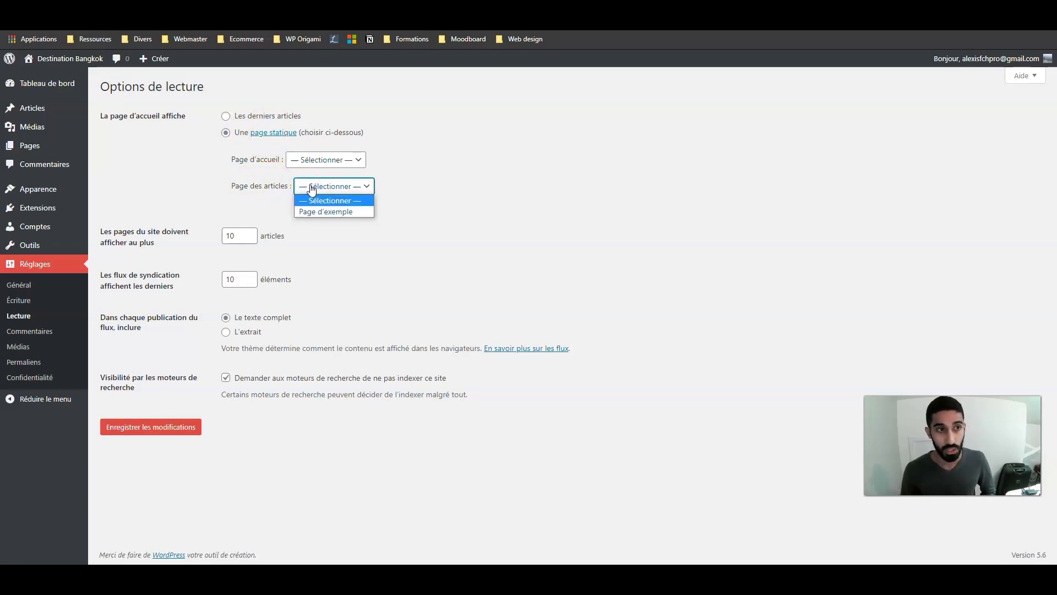
{"action": "mouse_move", "coordinate": [33, 146]}
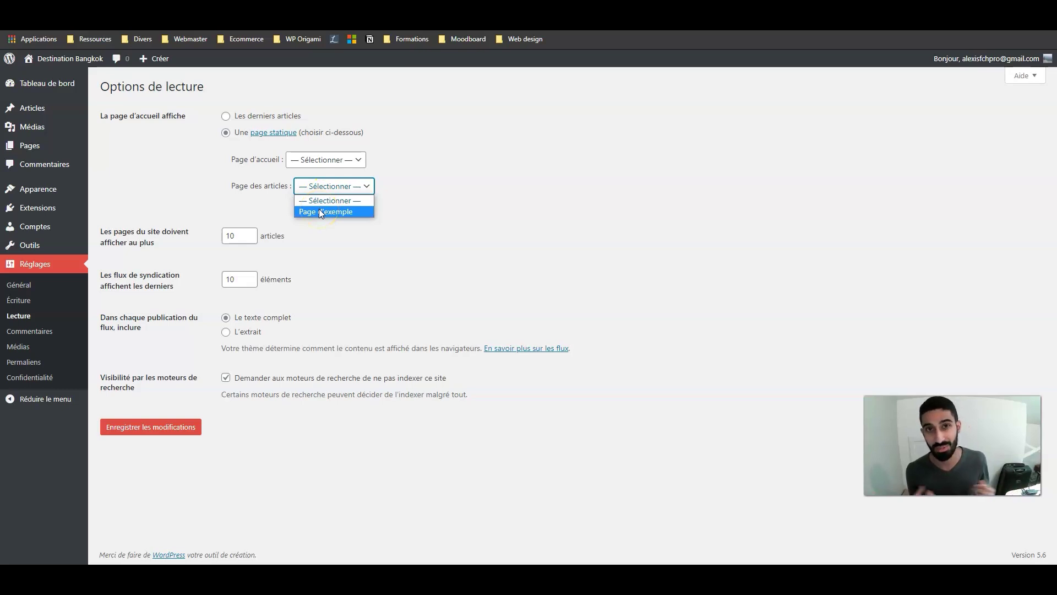
{"action": "left_click", "coordinate": [421, 172]}
Look at the pages offered for the static homepage and the search engine visibility option, and save the reading options.
{"action": "left_click", "coordinate": [322, 161]}
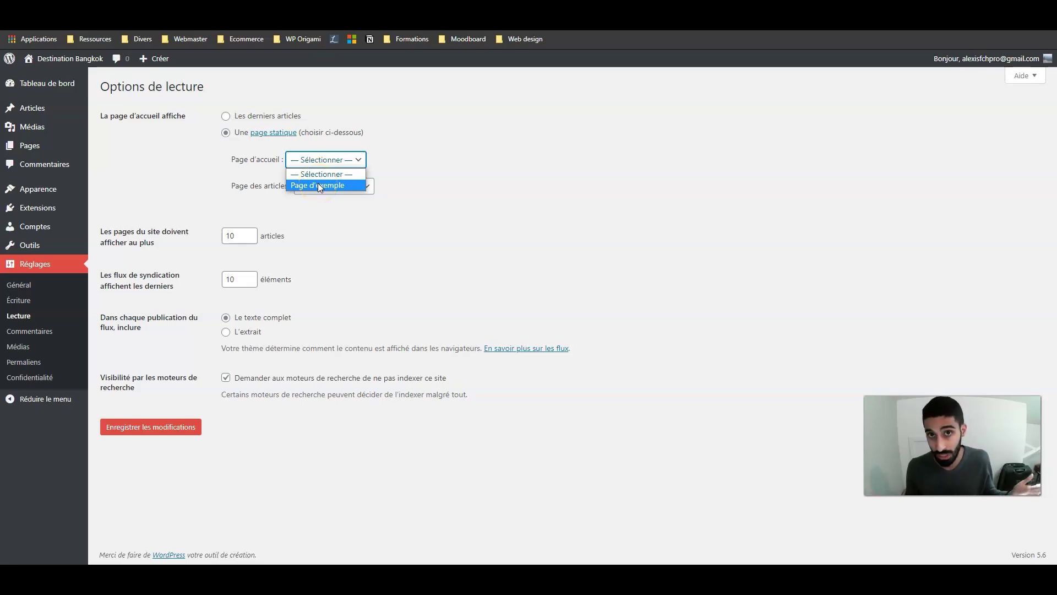
{"action": "left_click", "coordinate": [422, 142]}
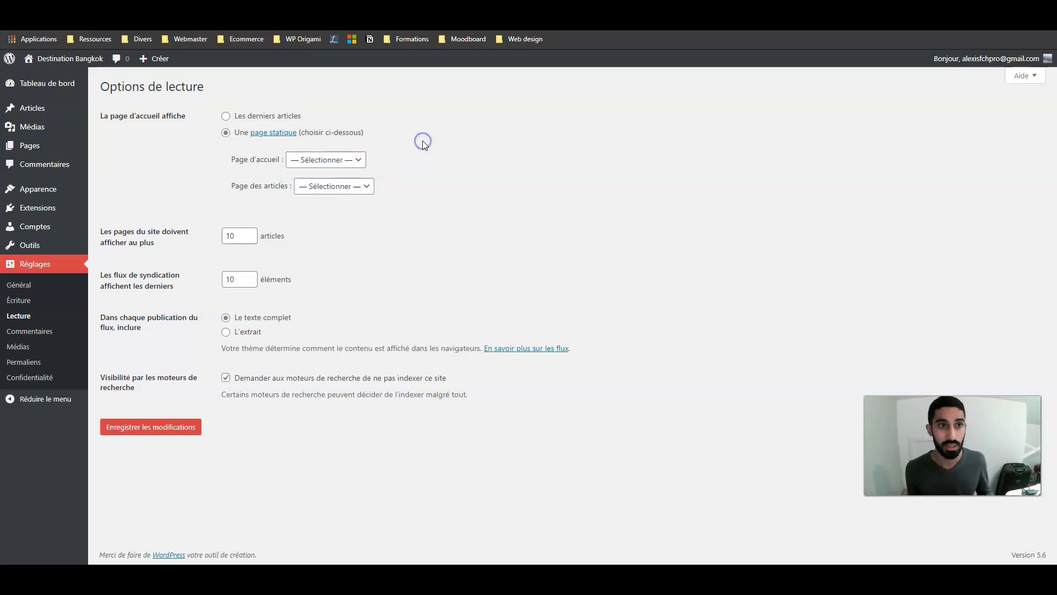
{"action": "mouse_move", "coordinate": [85, 66]}
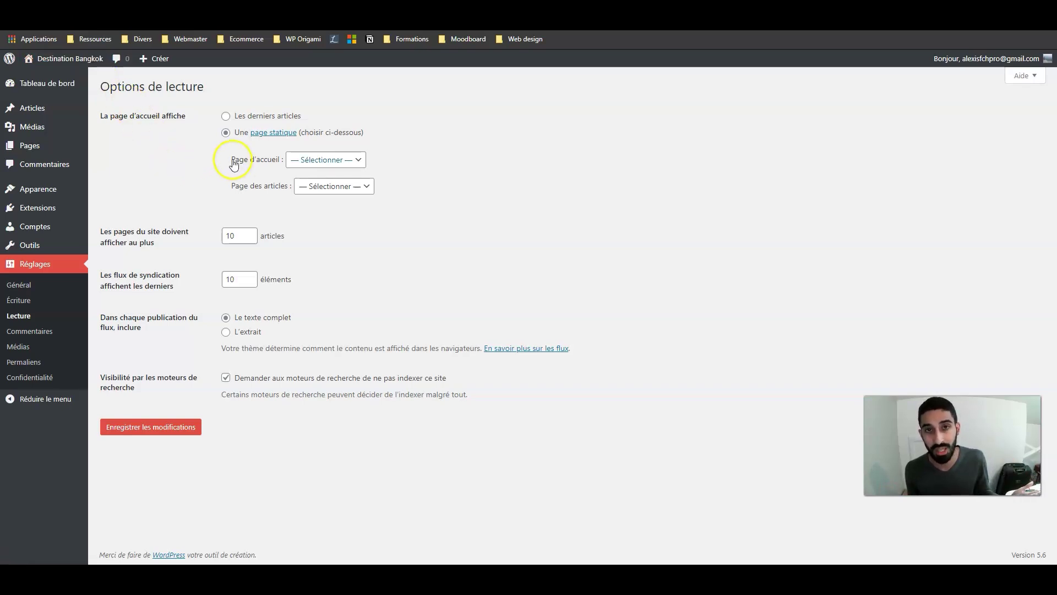
{"action": "left_click", "coordinate": [312, 160]}
{"action": "left_click", "coordinate": [251, 171]}
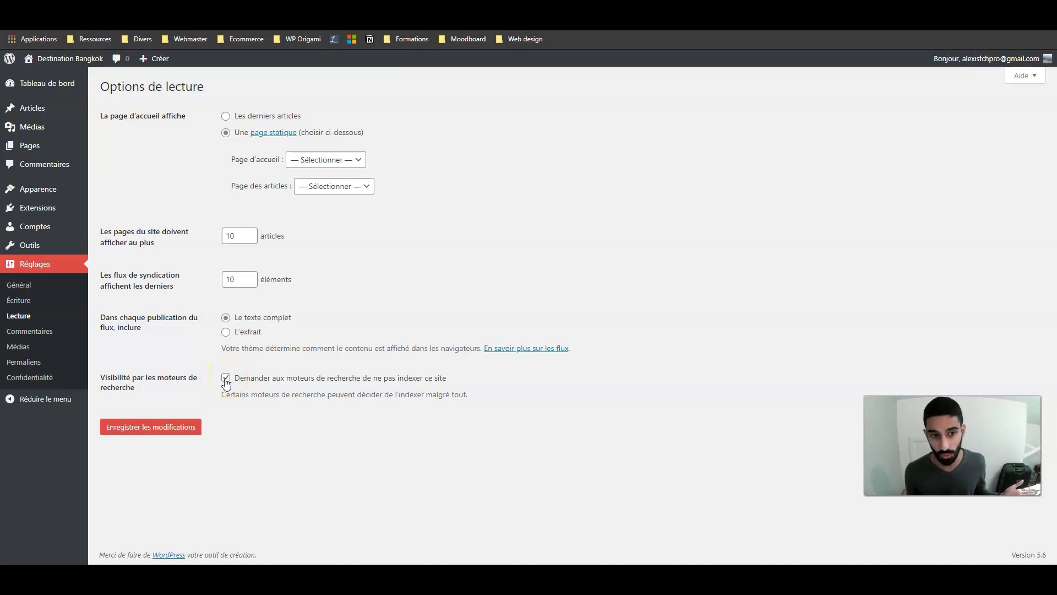
{"action": "left_click", "coordinate": [199, 427]}
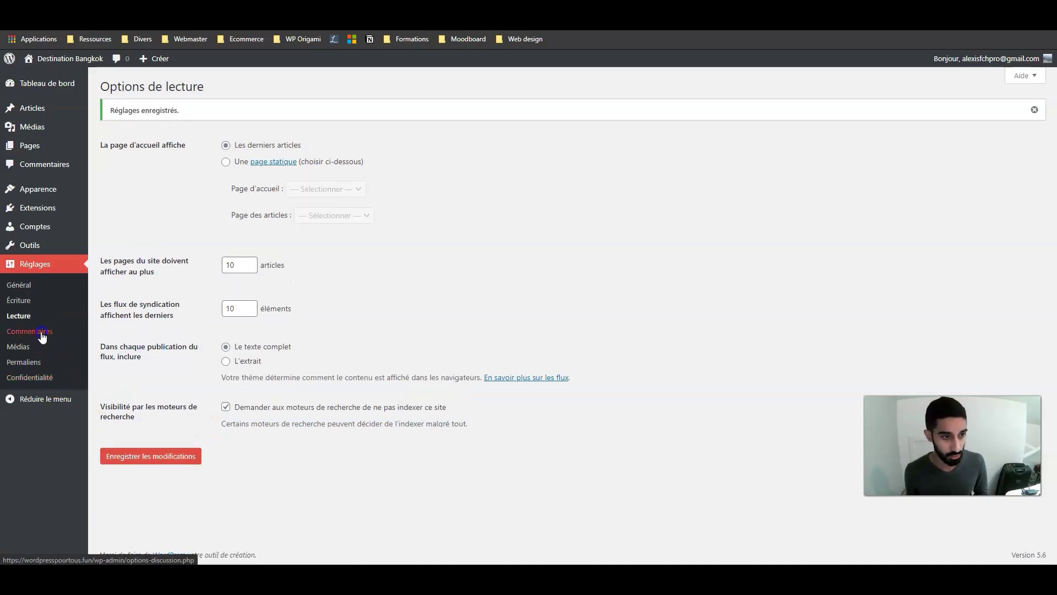
Examine the comment settings and look at the image sizes in the media settings.
{"action": "left_click", "coordinate": [30, 331]}
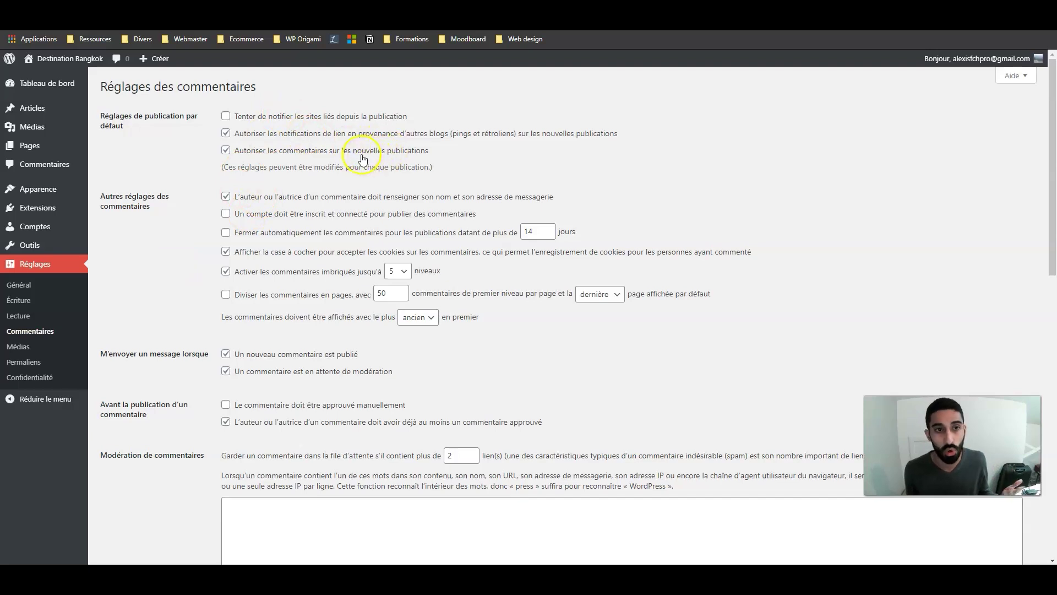
{"action": "scroll", "coordinate": [275, 212], "scroll_direction": "down", "scroll_amount": 1}
{"action": "scroll", "coordinate": [215, 223], "scroll_direction": "up", "scroll_amount": 1}
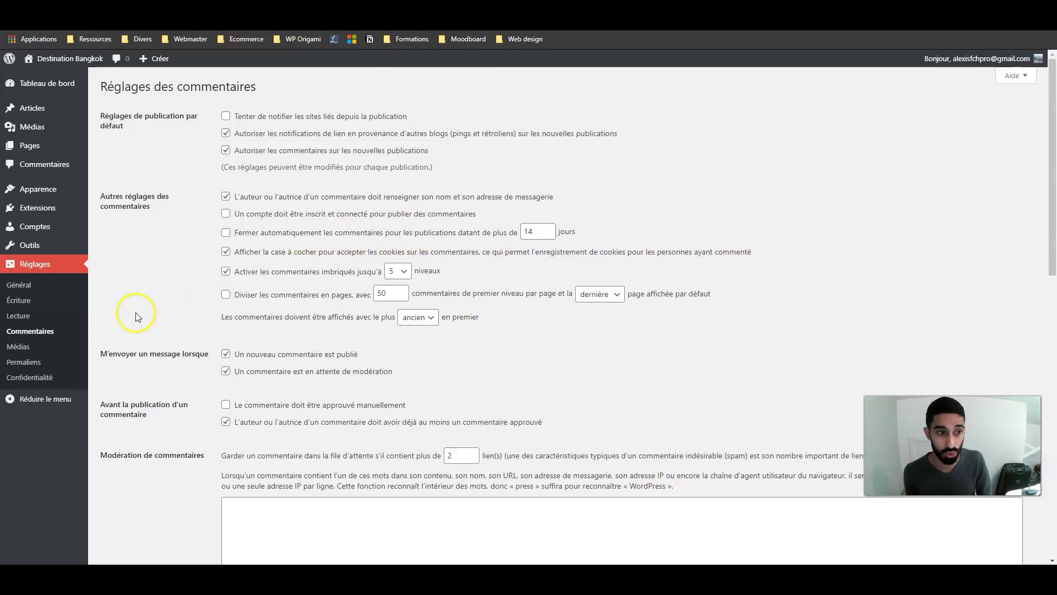
{"action": "left_click", "coordinate": [38, 348]}
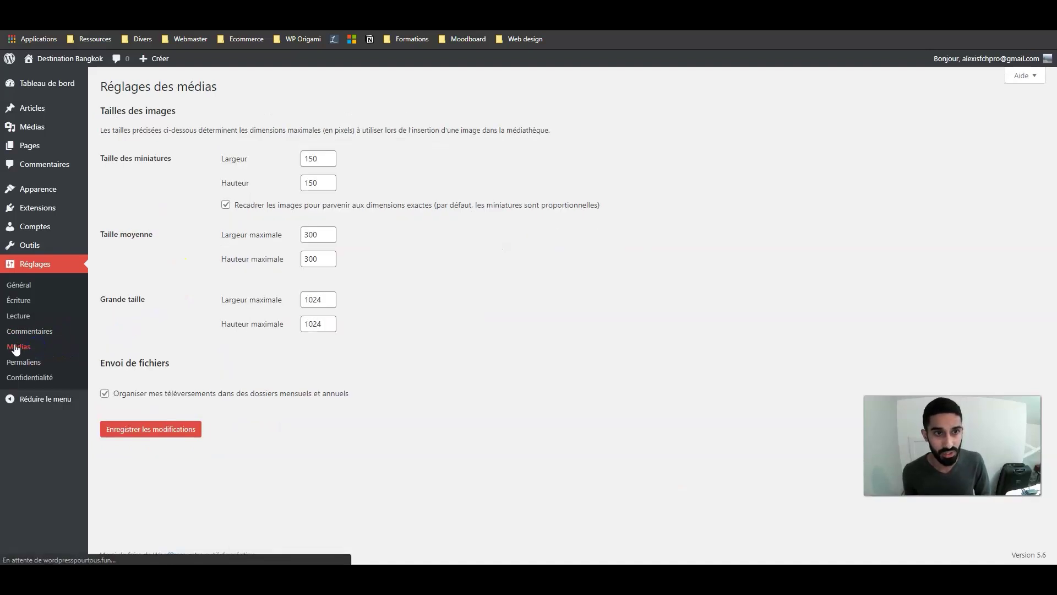
Set the permalink structure to "Titre de la publication" and save the change.
{"action": "left_click", "coordinate": [46, 363]}
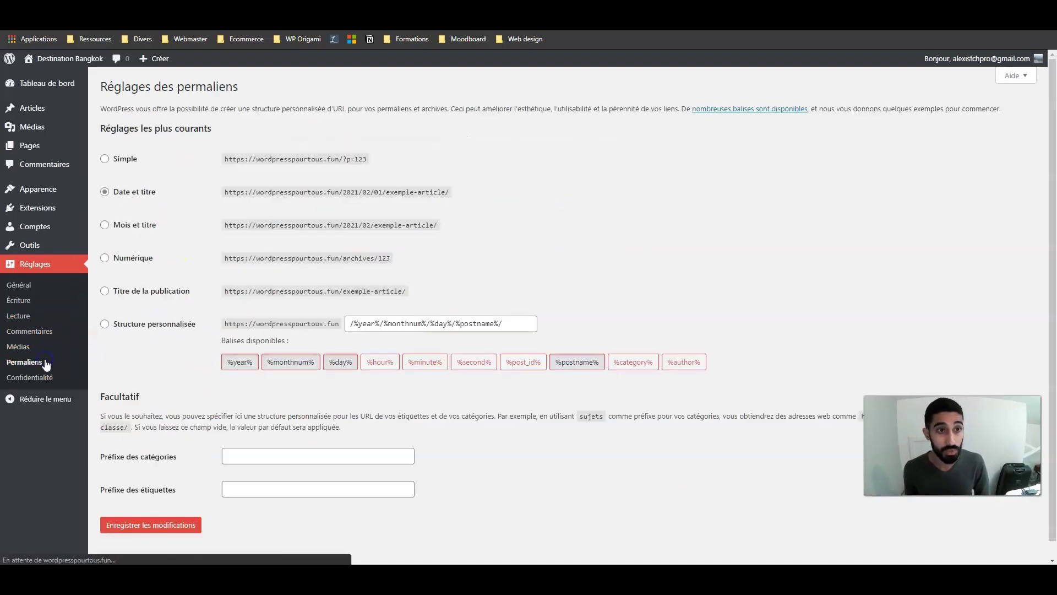
{"action": "left_click", "coordinate": [105, 291]}
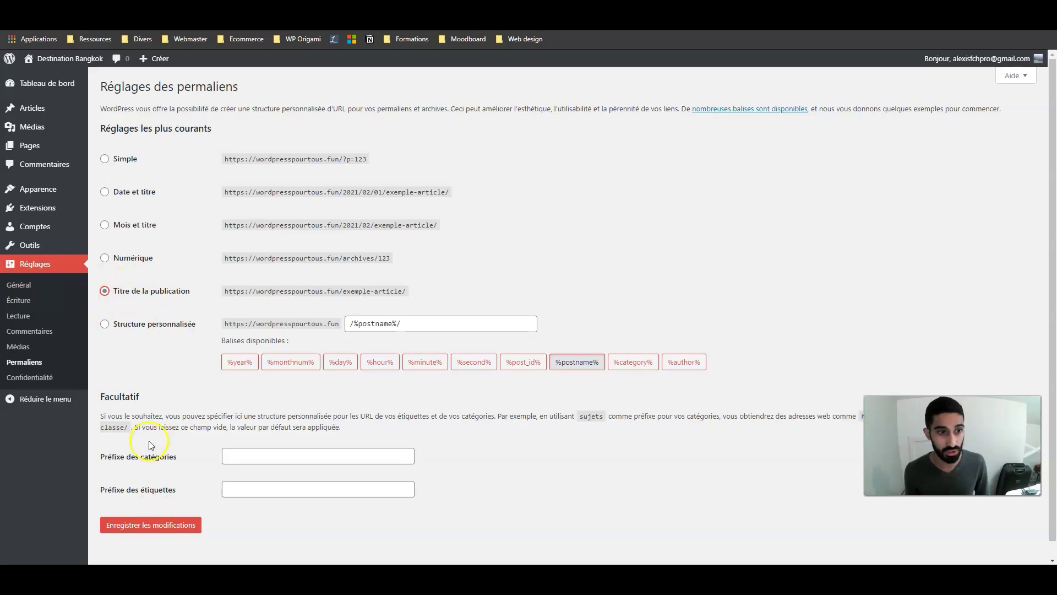
{"action": "left_click", "coordinate": [142, 525]}
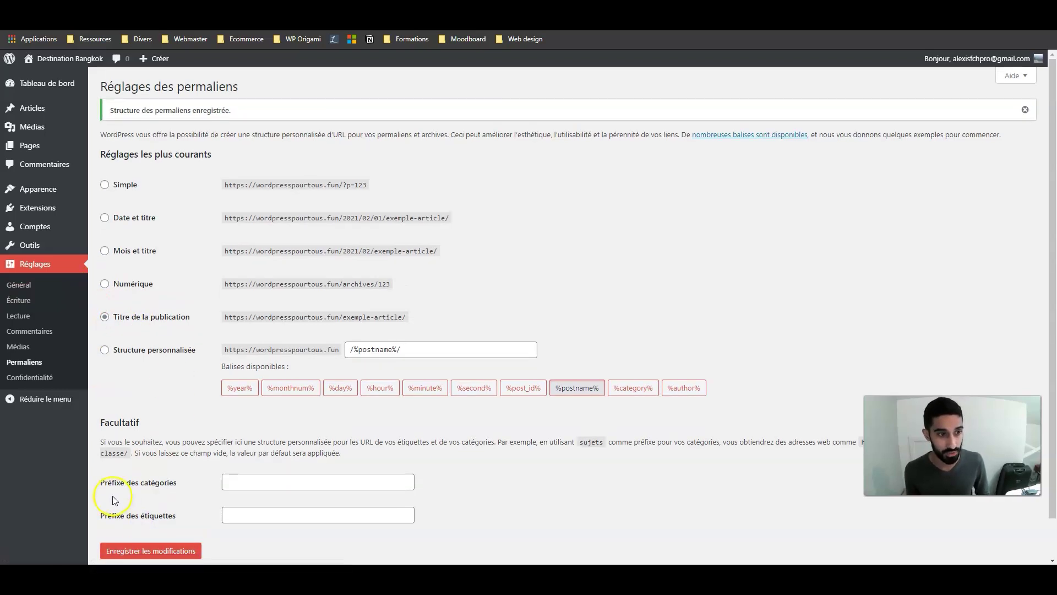
Assign the page "Politique de confidentialité" as the site's privacy policy page and dismiss the notice.
{"action": "left_click", "coordinate": [48, 384]}
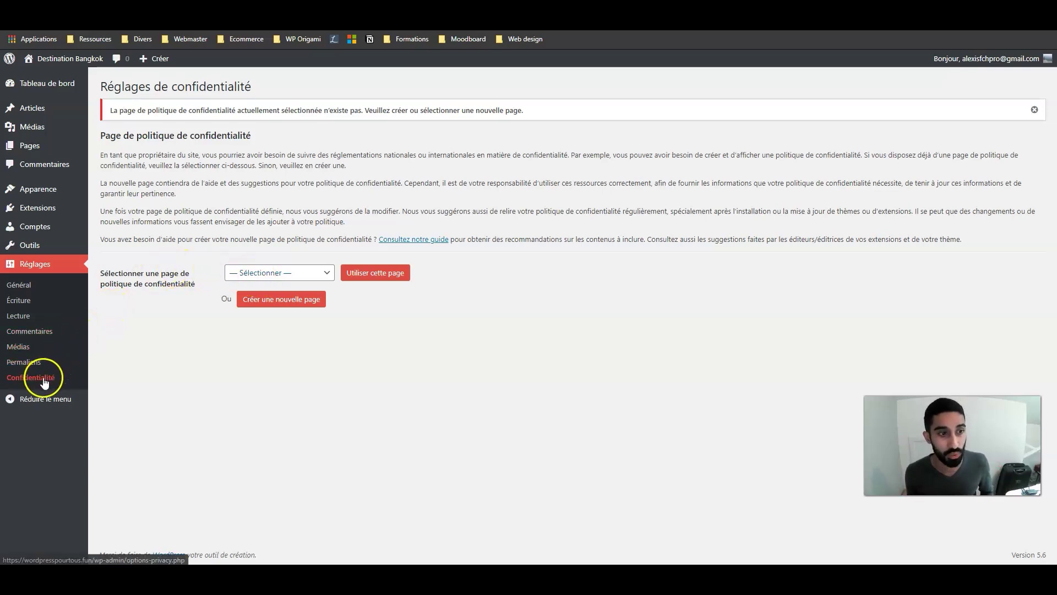
{"action": "left_click", "coordinate": [240, 273]}
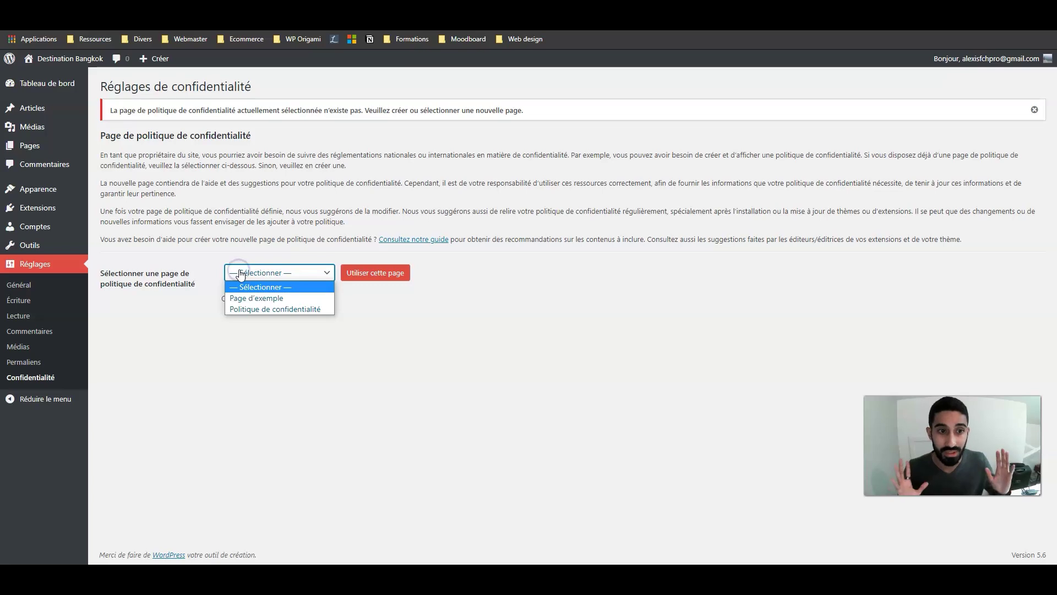
{"action": "left_click", "coordinate": [245, 308]}
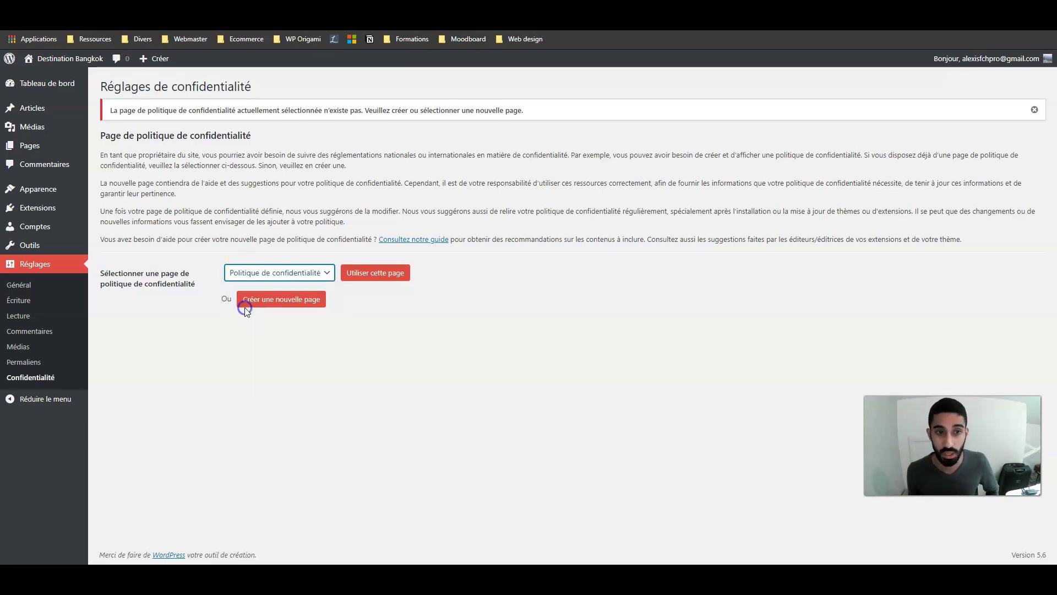
{"action": "left_click", "coordinate": [377, 270]}
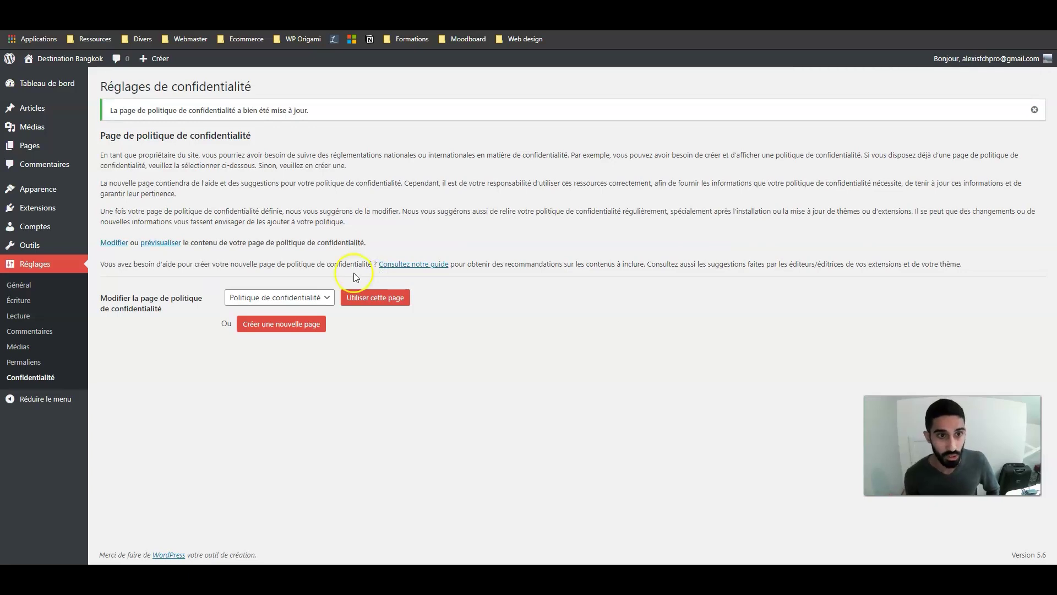
{"action": "mouse_move", "coordinate": [46, 149]}
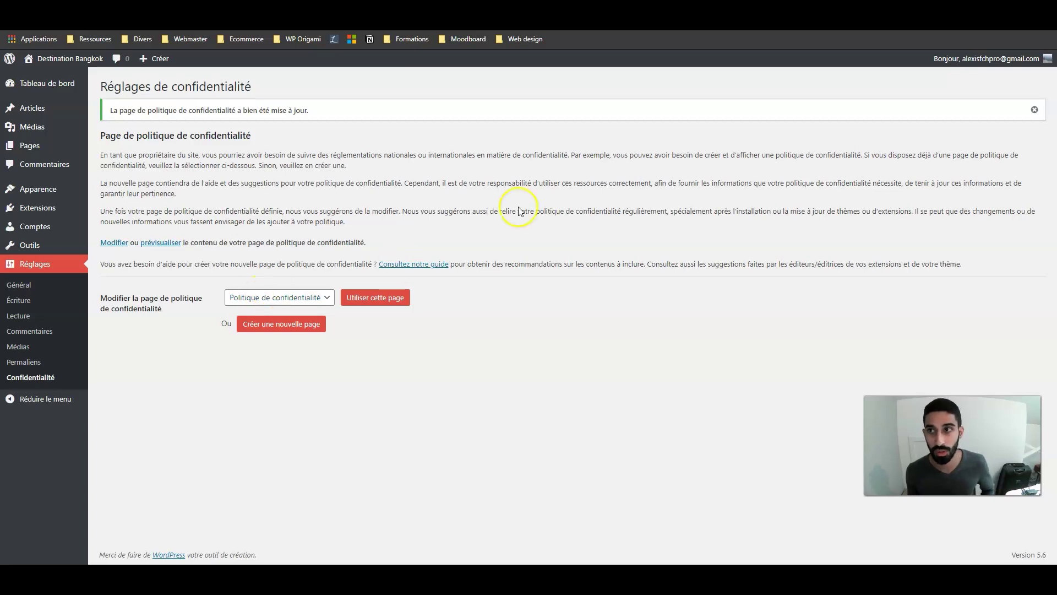
{"action": "left_click", "coordinate": [1034, 109]}
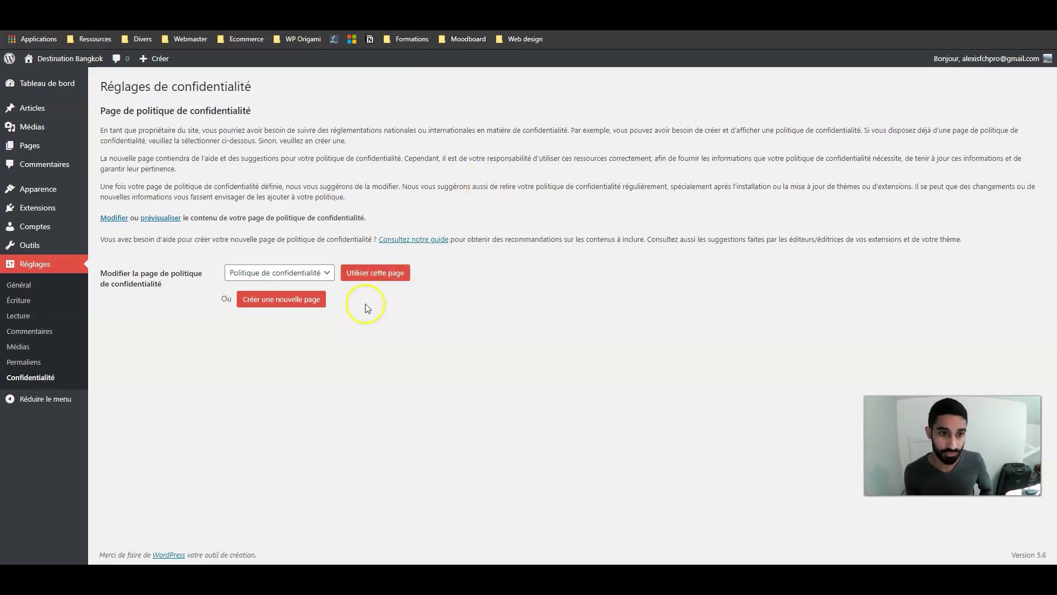
Collapse the administration menu, expand it again, and return to the dashboard to review the menu sections.
{"action": "left_click", "coordinate": [49, 408]}
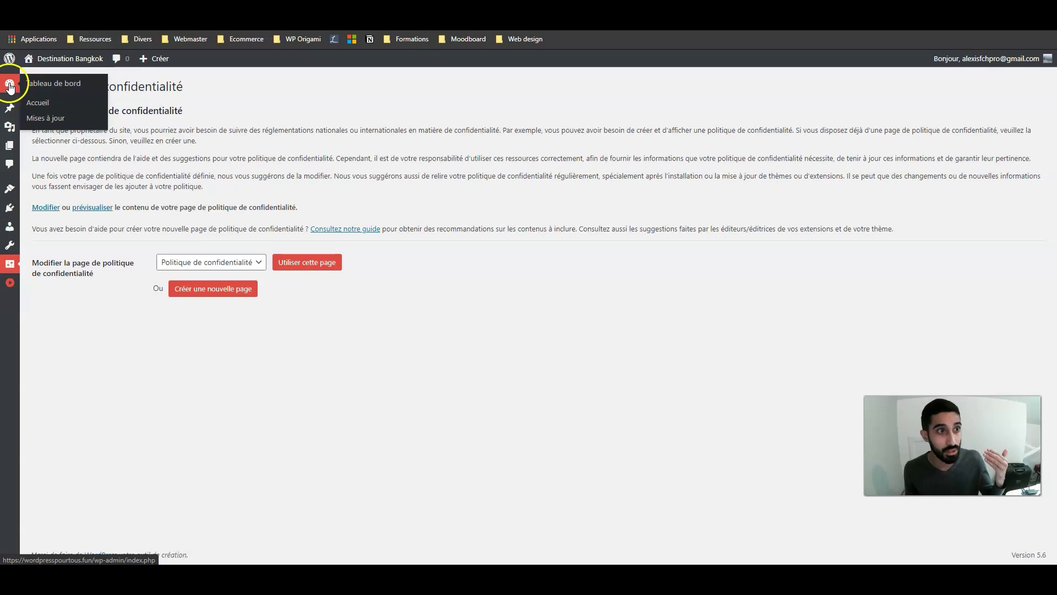
{"action": "left_click", "coordinate": [10, 284]}
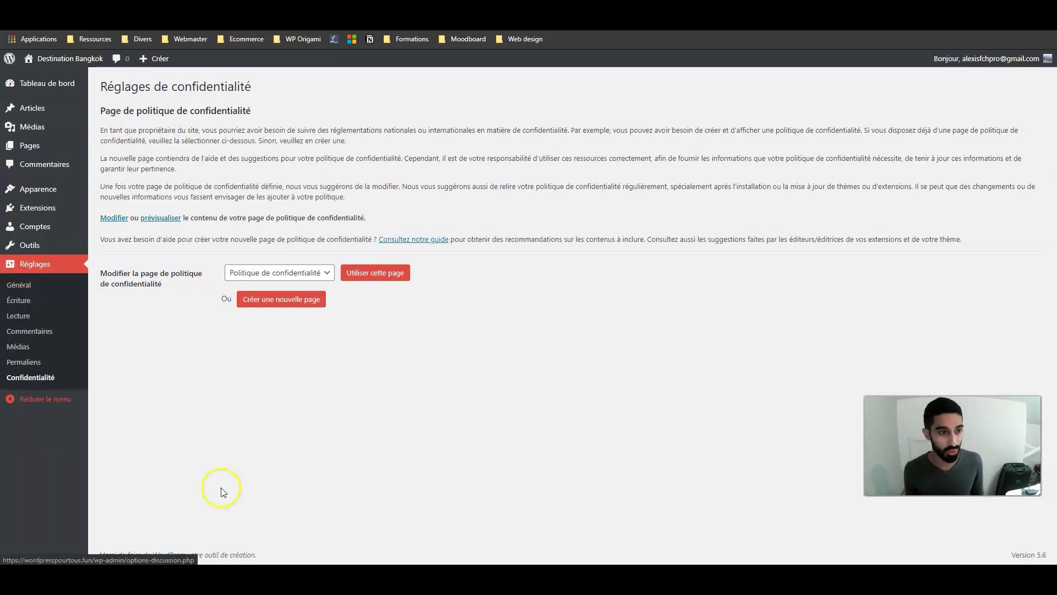
{"action": "left_click", "coordinate": [56, 84]}
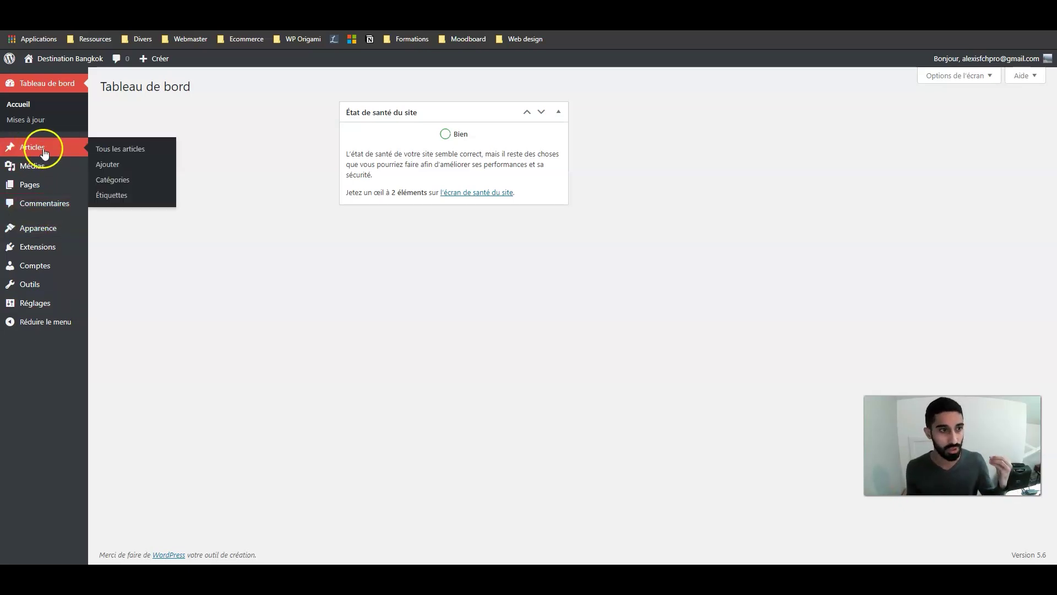
{"action": "mouse_move", "coordinate": [39, 196]}
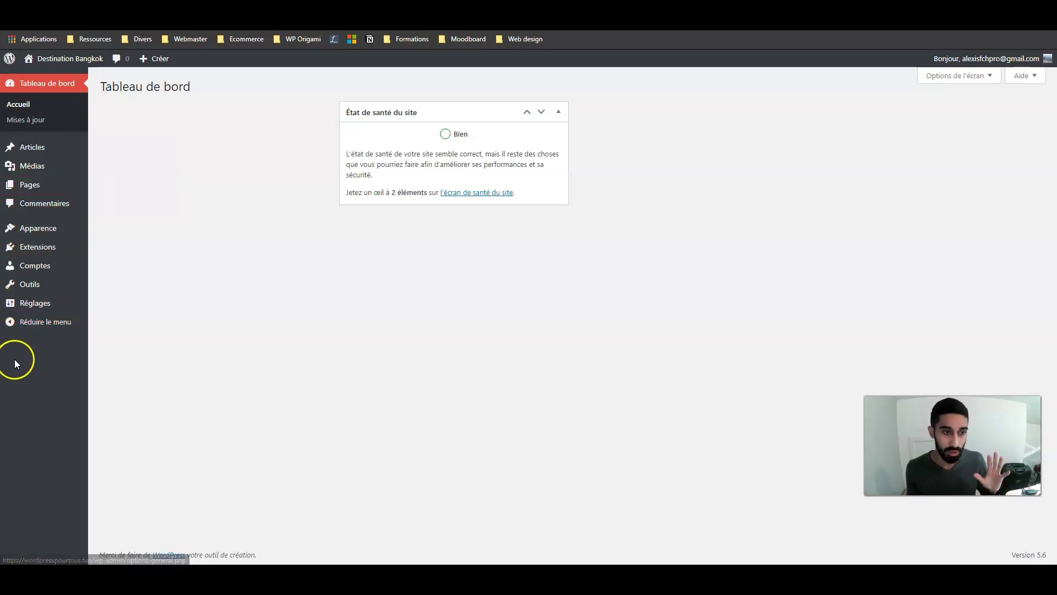